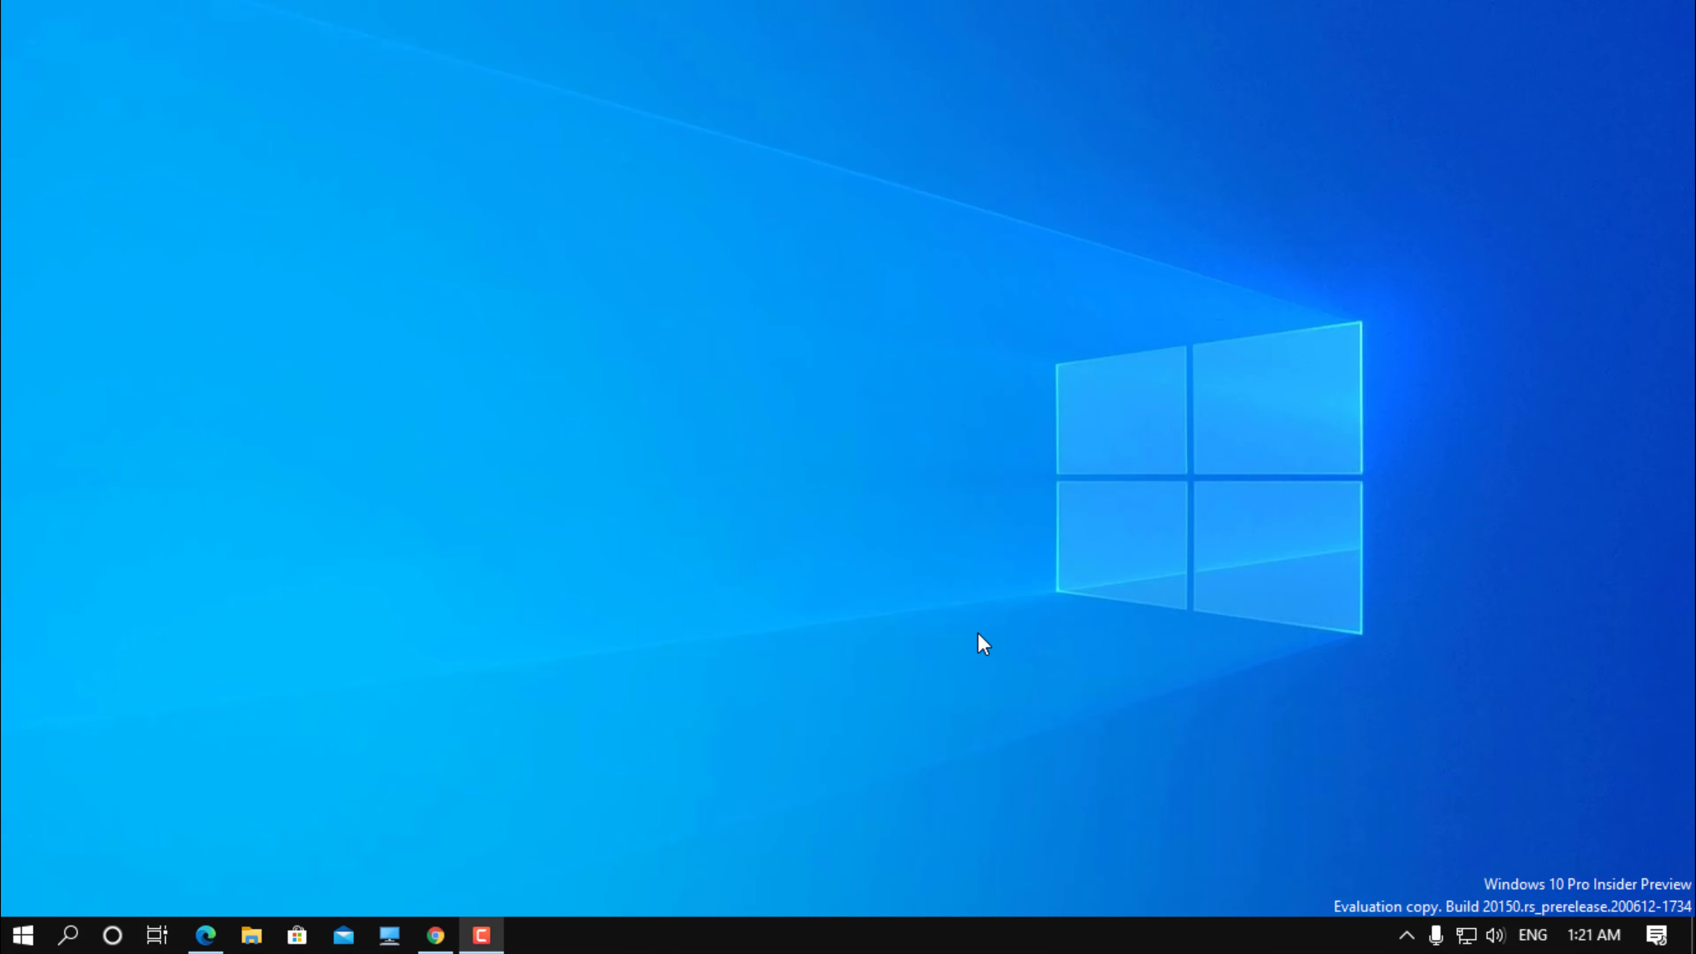
Refresh the desktop twice from its shortcut menu, then bring up the Start menu
{"action": "right_click", "coordinate": [766, 107]}
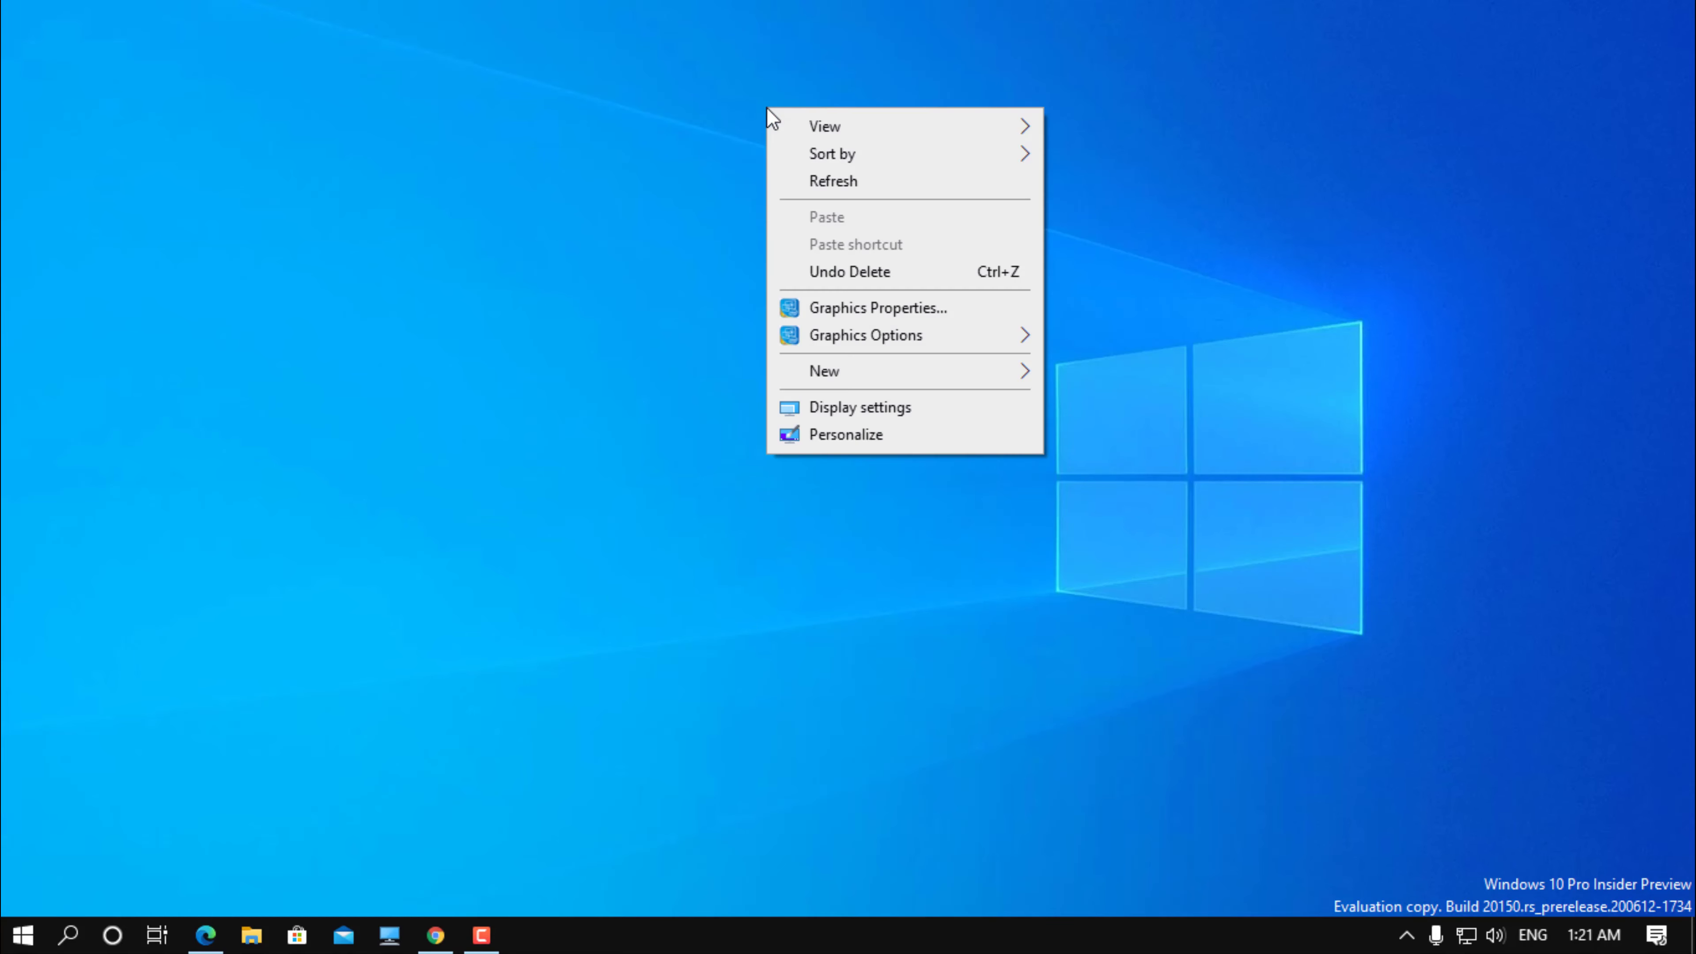
{"action": "left_click", "coordinate": [798, 180]}
{"action": "right_click", "coordinate": [799, 179]}
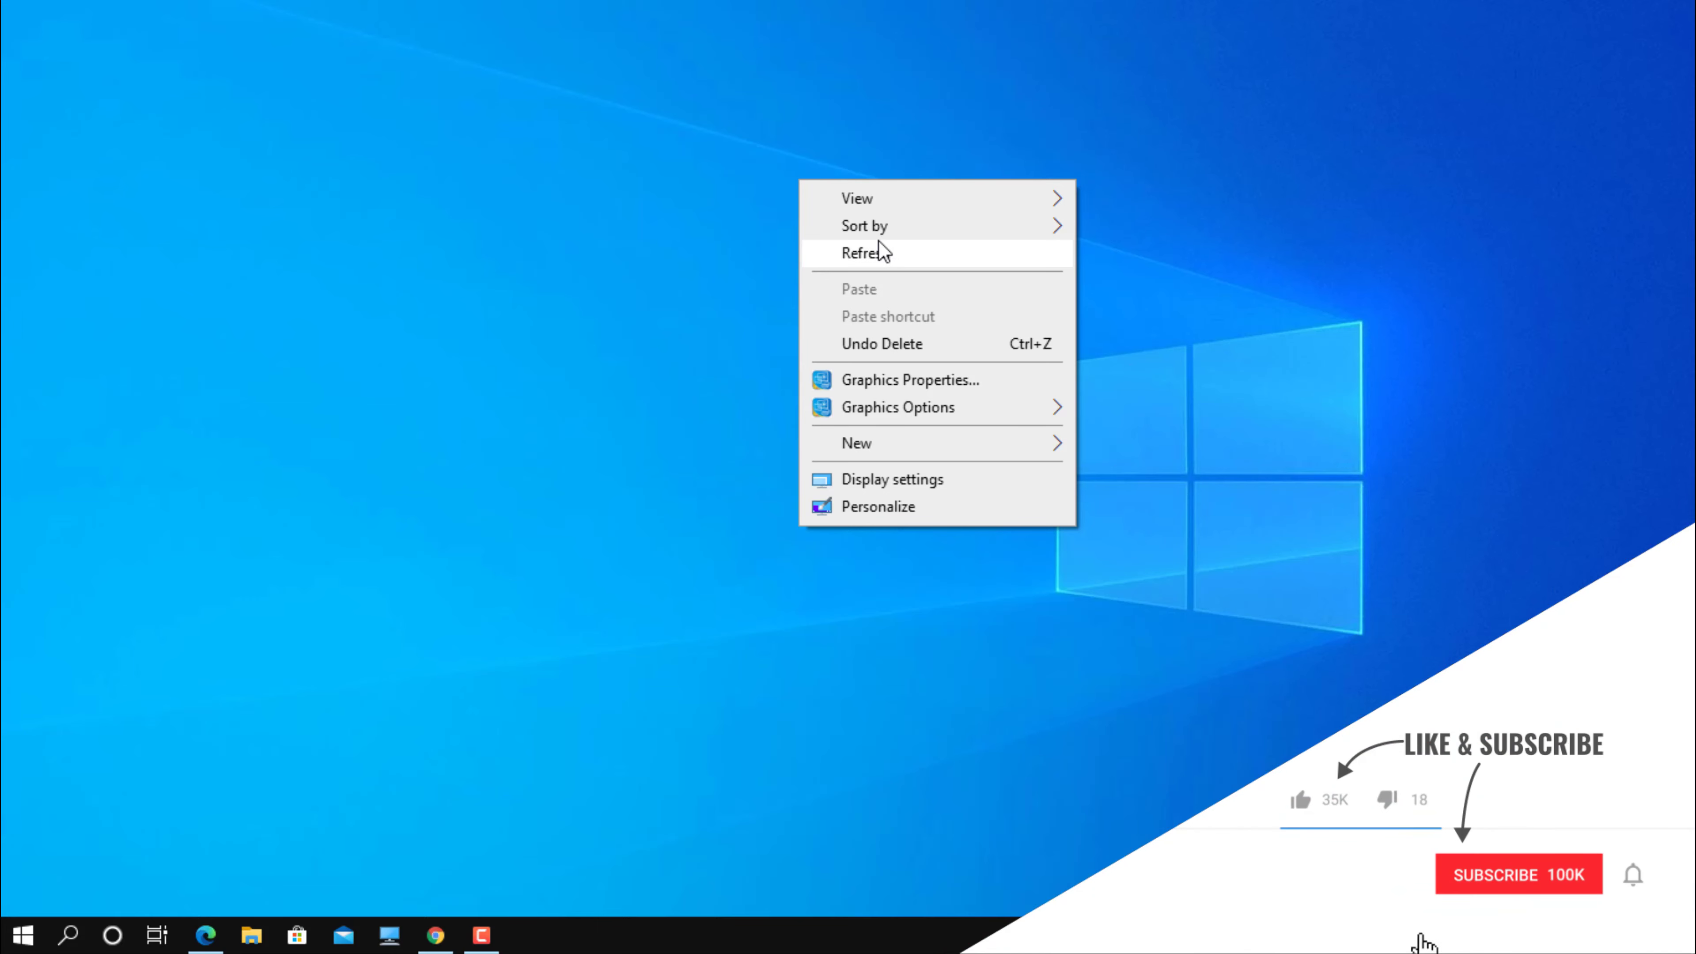
{"action": "left_click", "coordinate": [876, 253]}
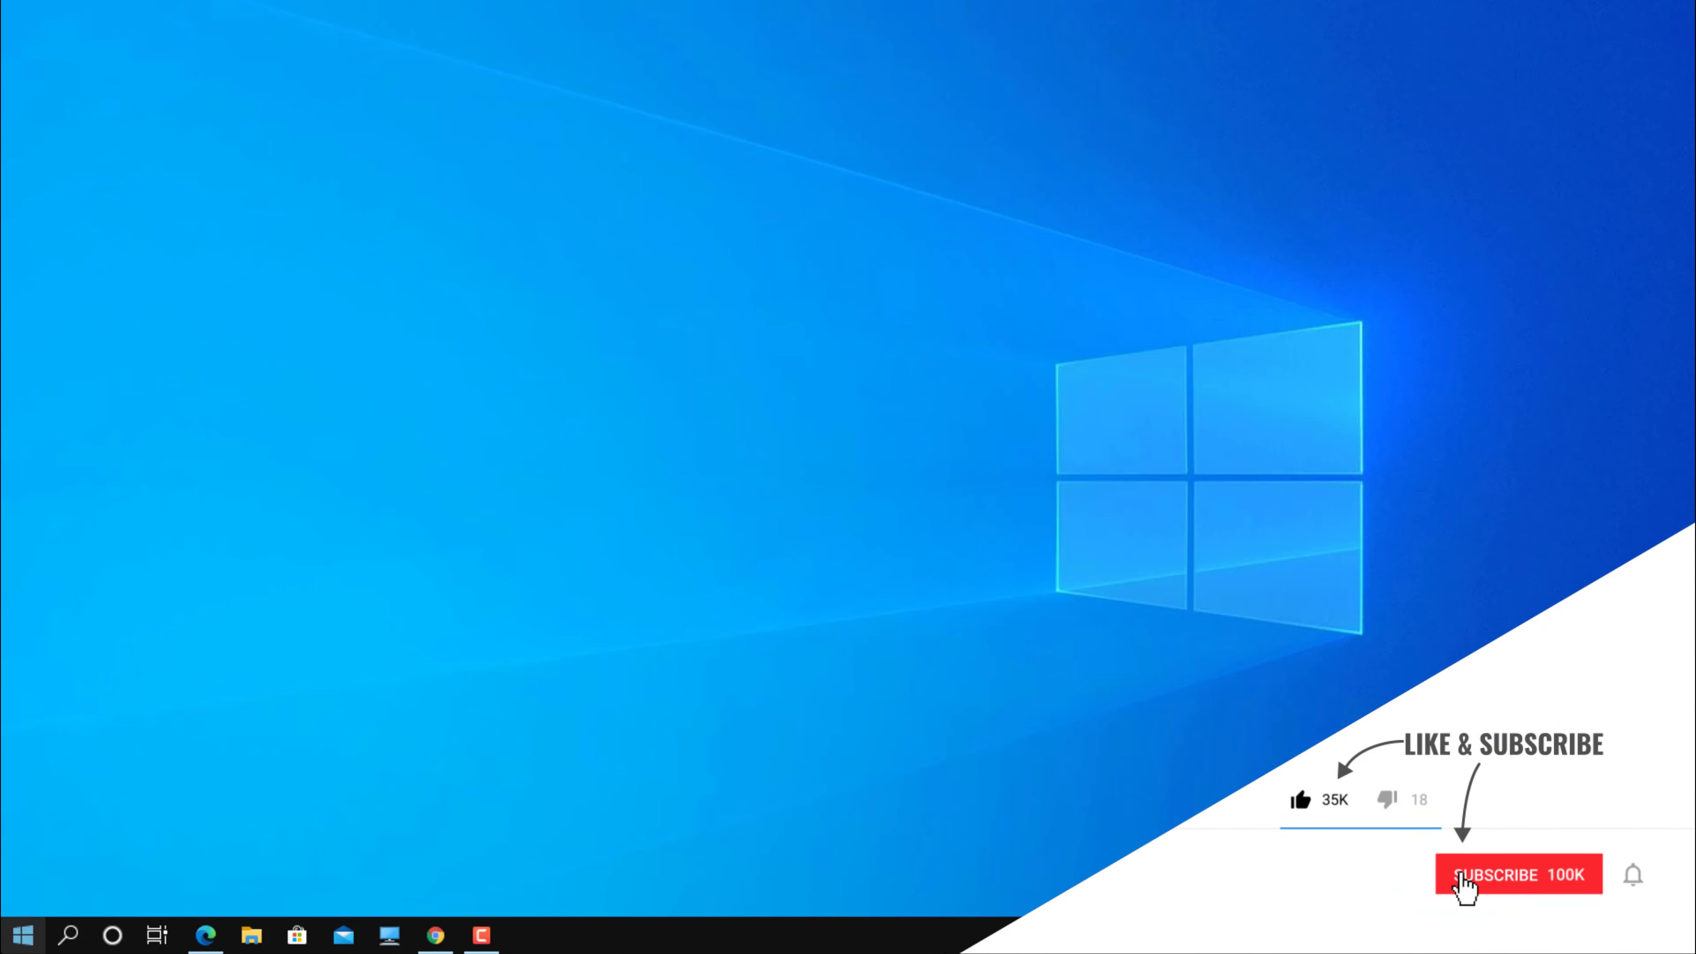
{"action": "left_click", "coordinate": [23, 934]}
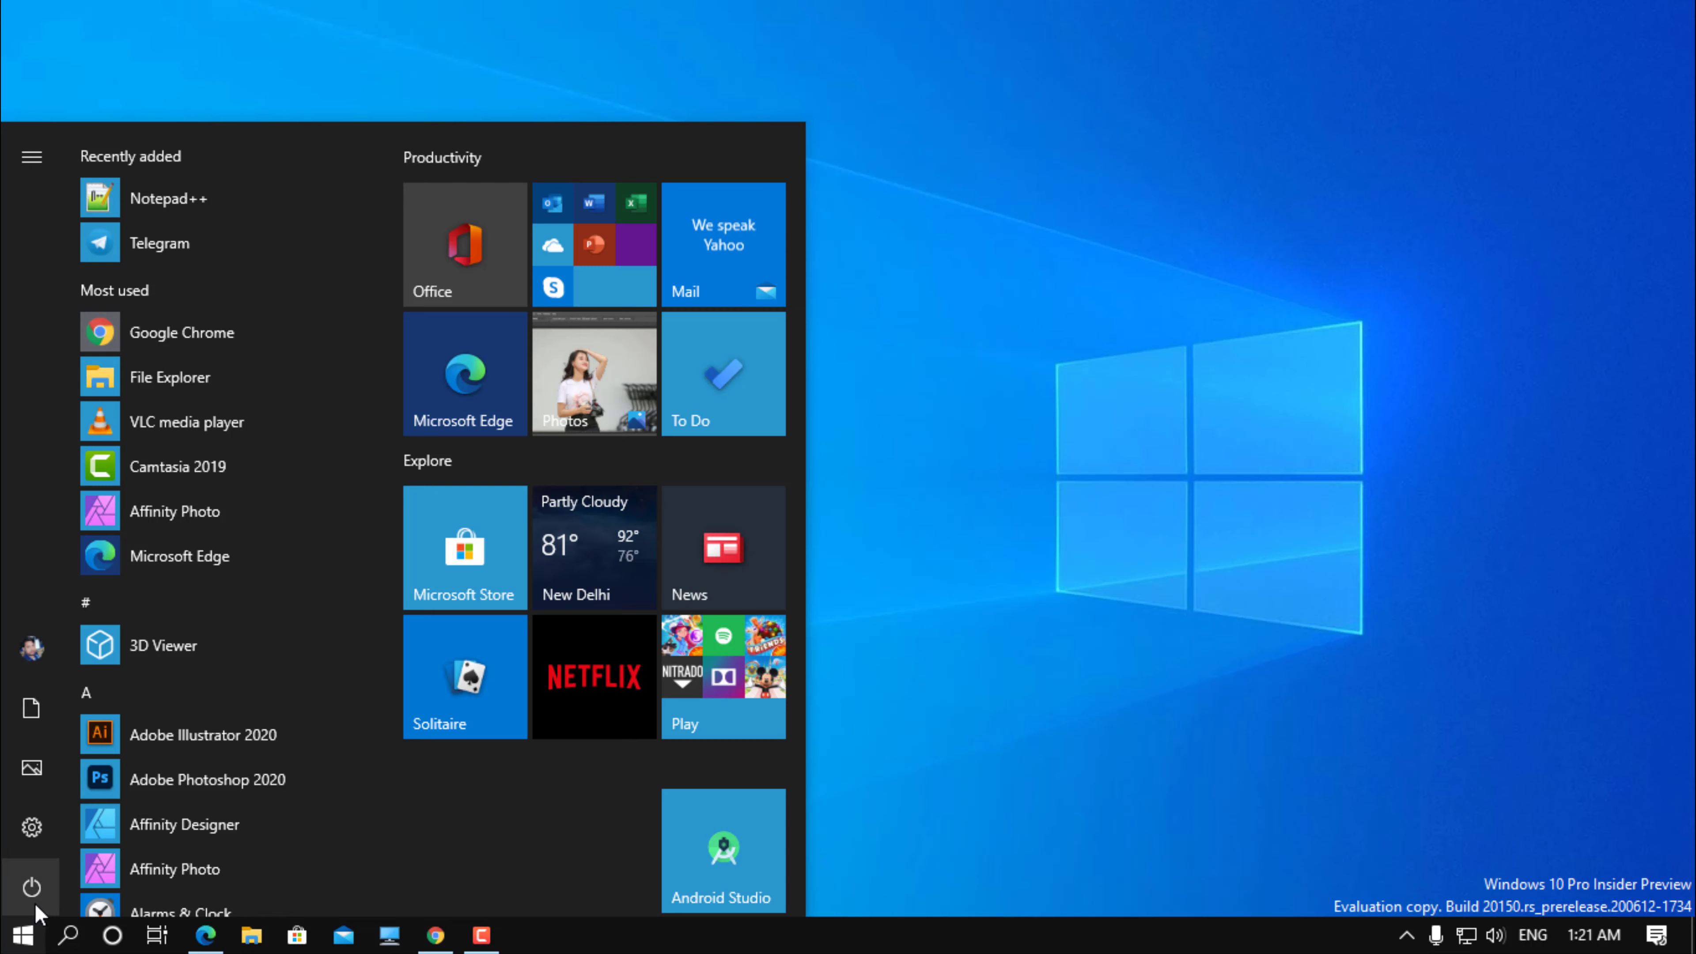
Review the preferred languages, including Hindi, under Time & Language, then return to Settings home
{"action": "left_click", "coordinate": [31, 827]}
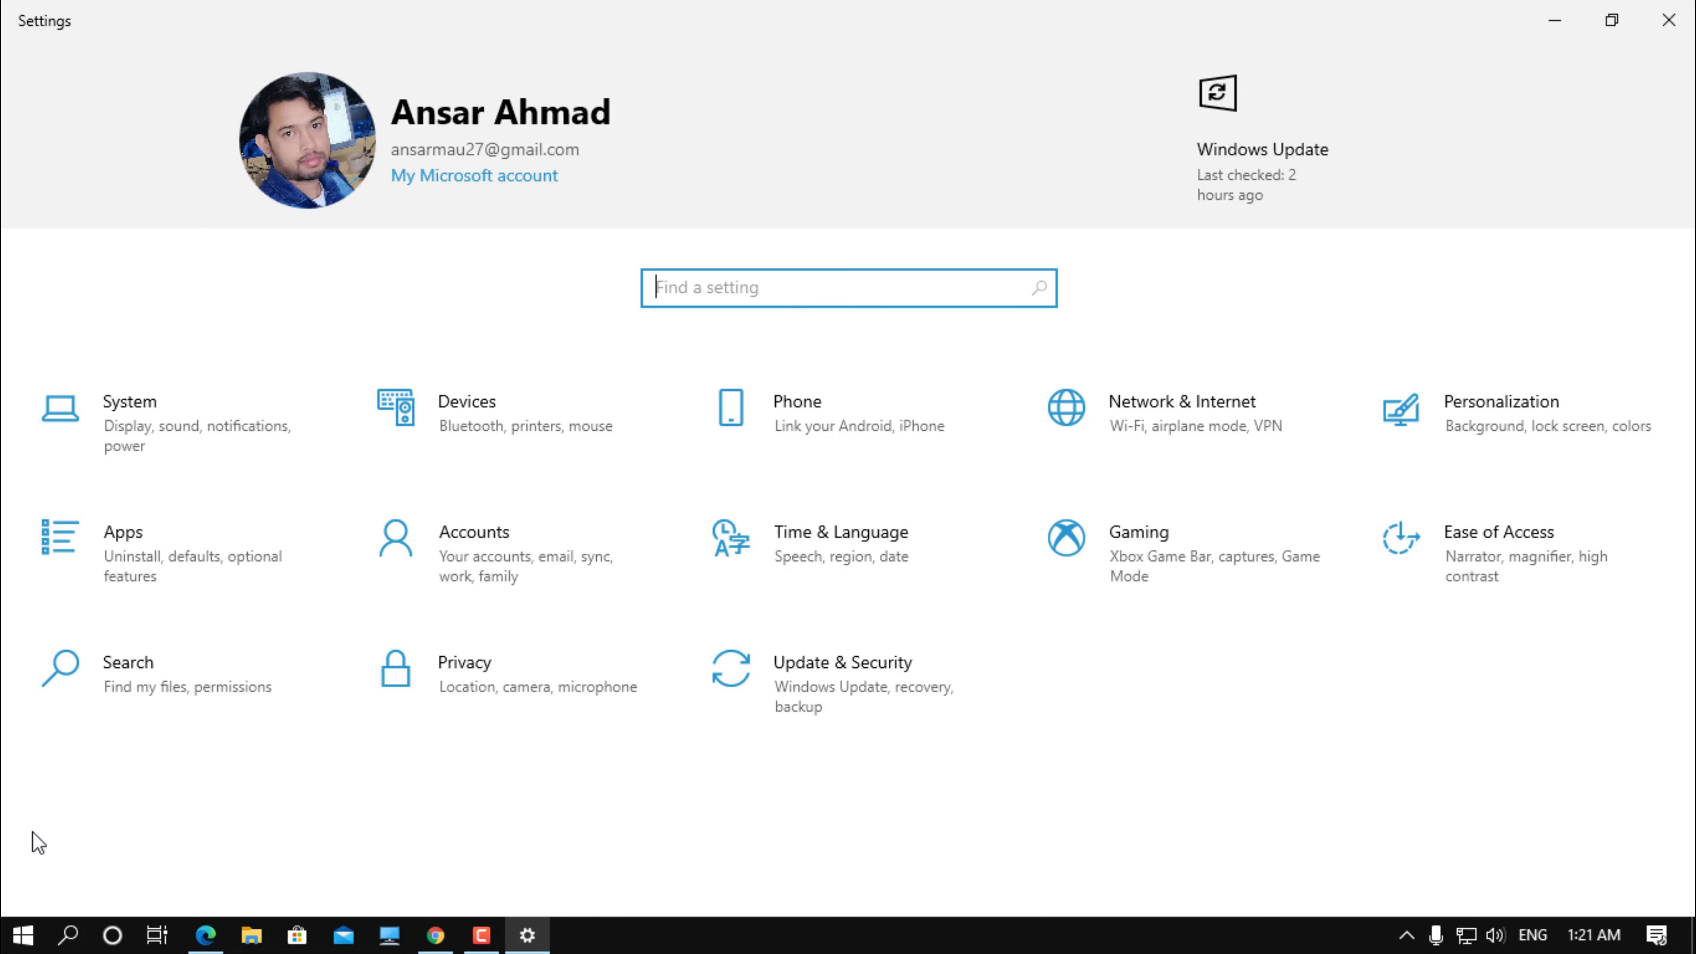
{"action": "left_click", "coordinate": [789, 573]}
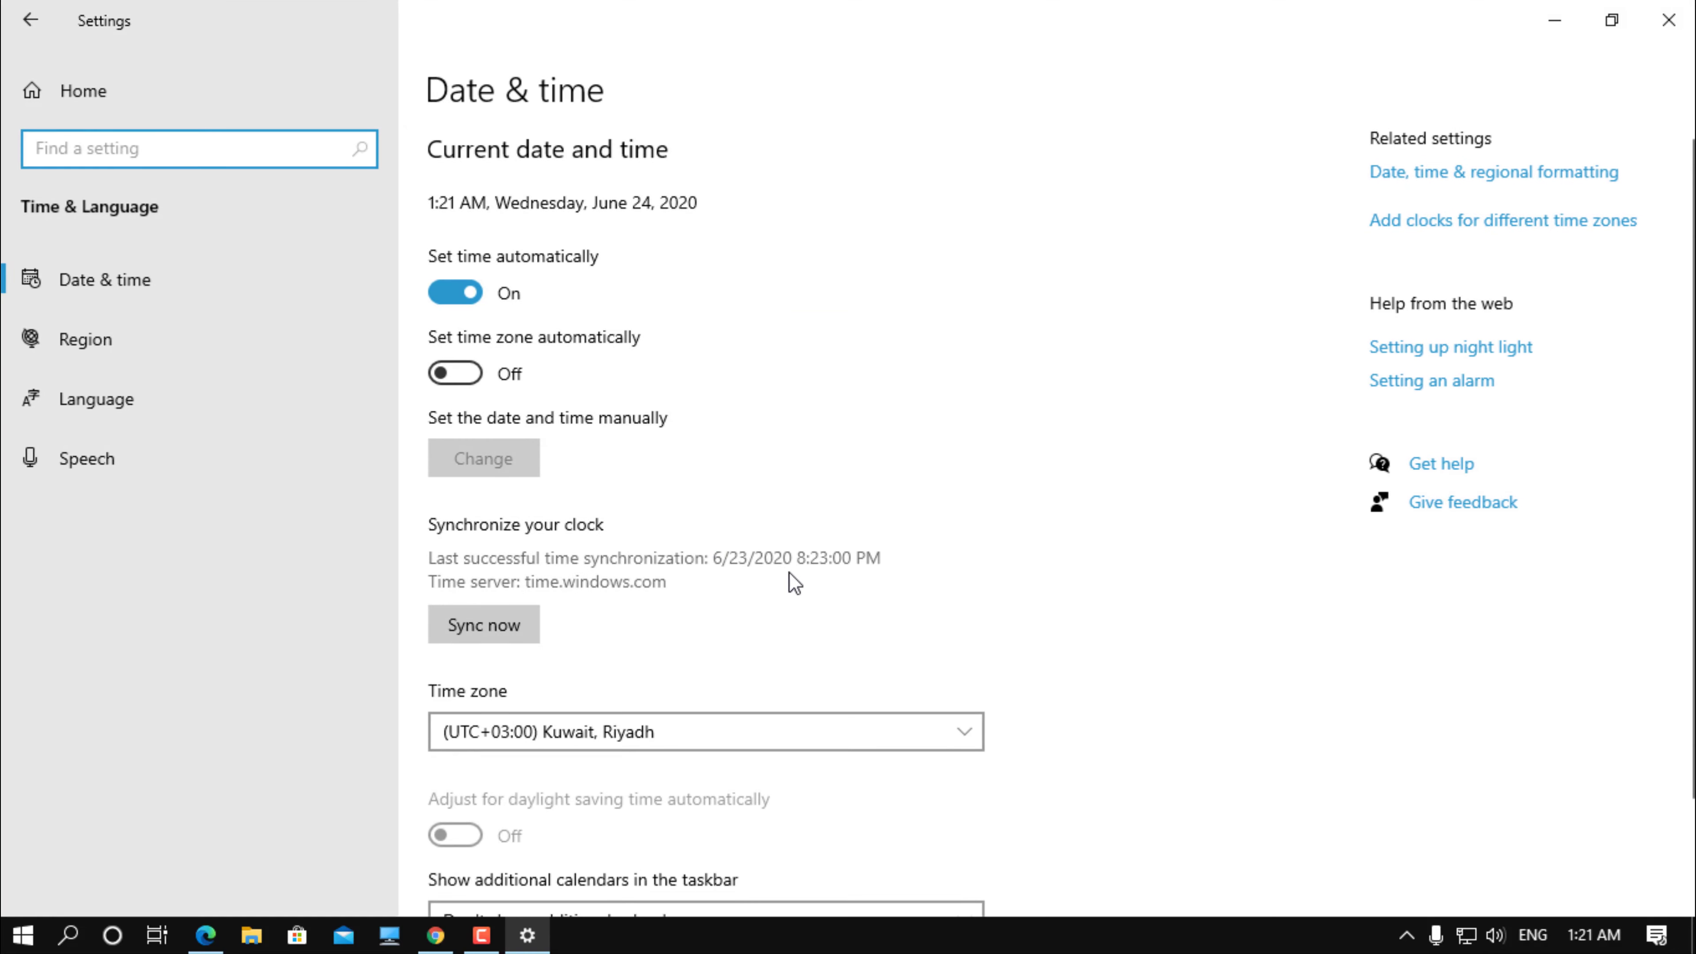
{"action": "left_click", "coordinate": [170, 401]}
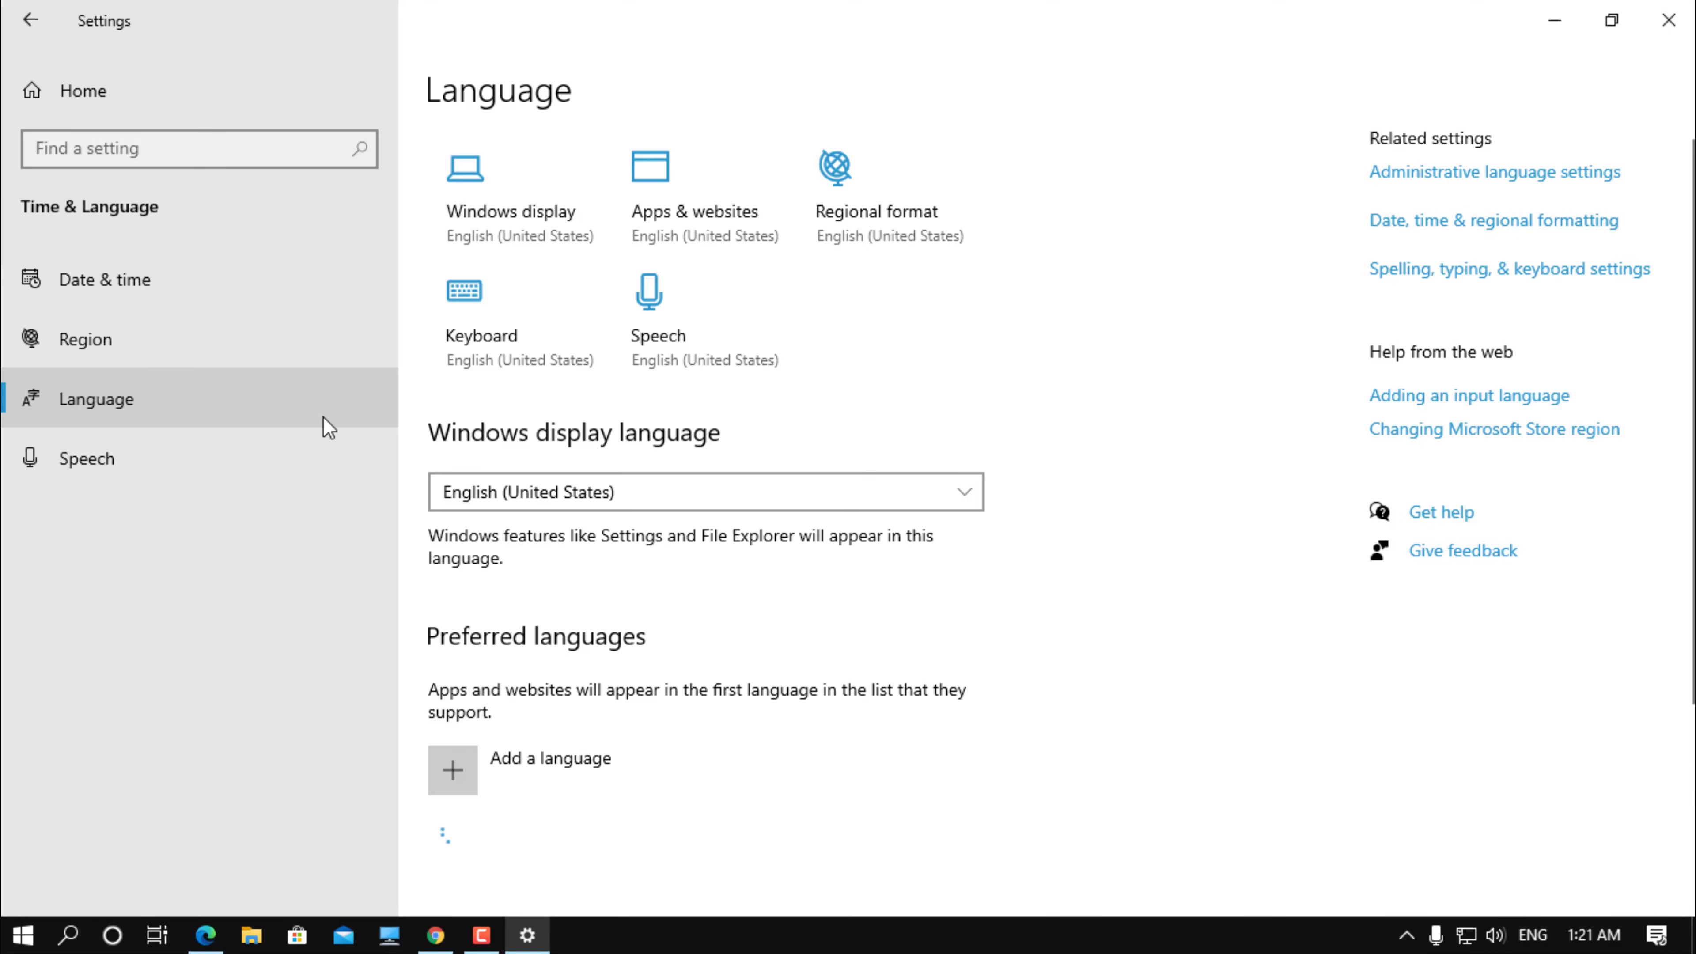
{"action": "scroll", "coordinate": [817, 579], "scroll_direction": "down", "scroll_amount": 5}
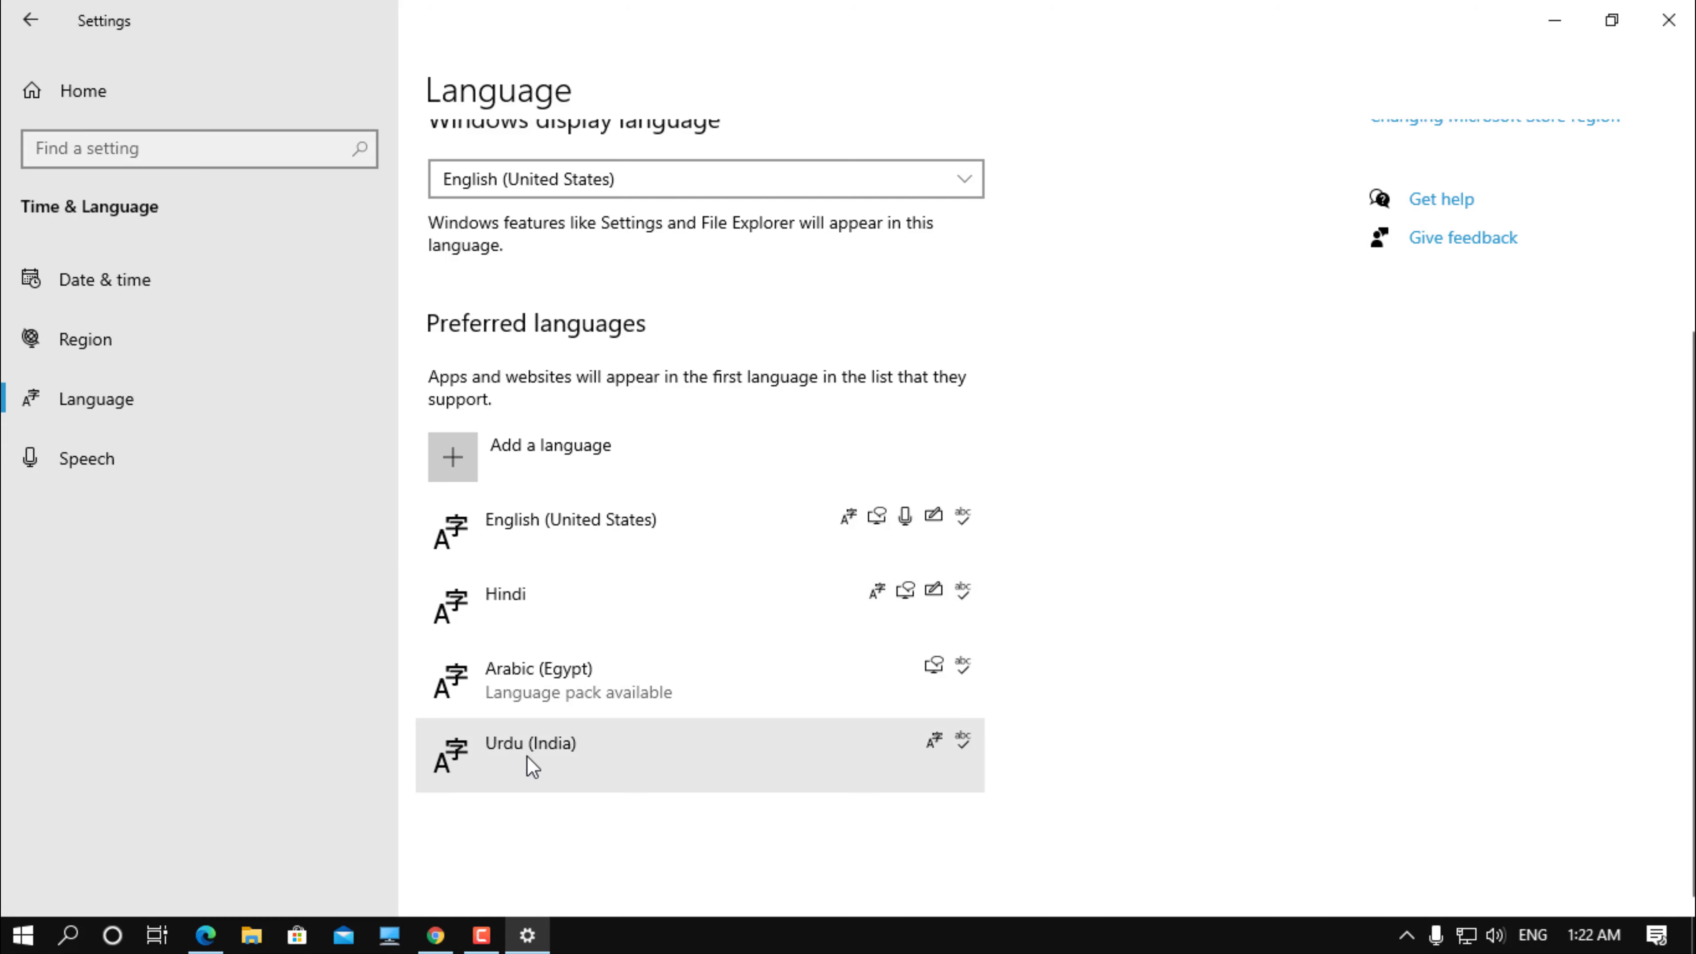
{"action": "left_click", "coordinate": [67, 87]}
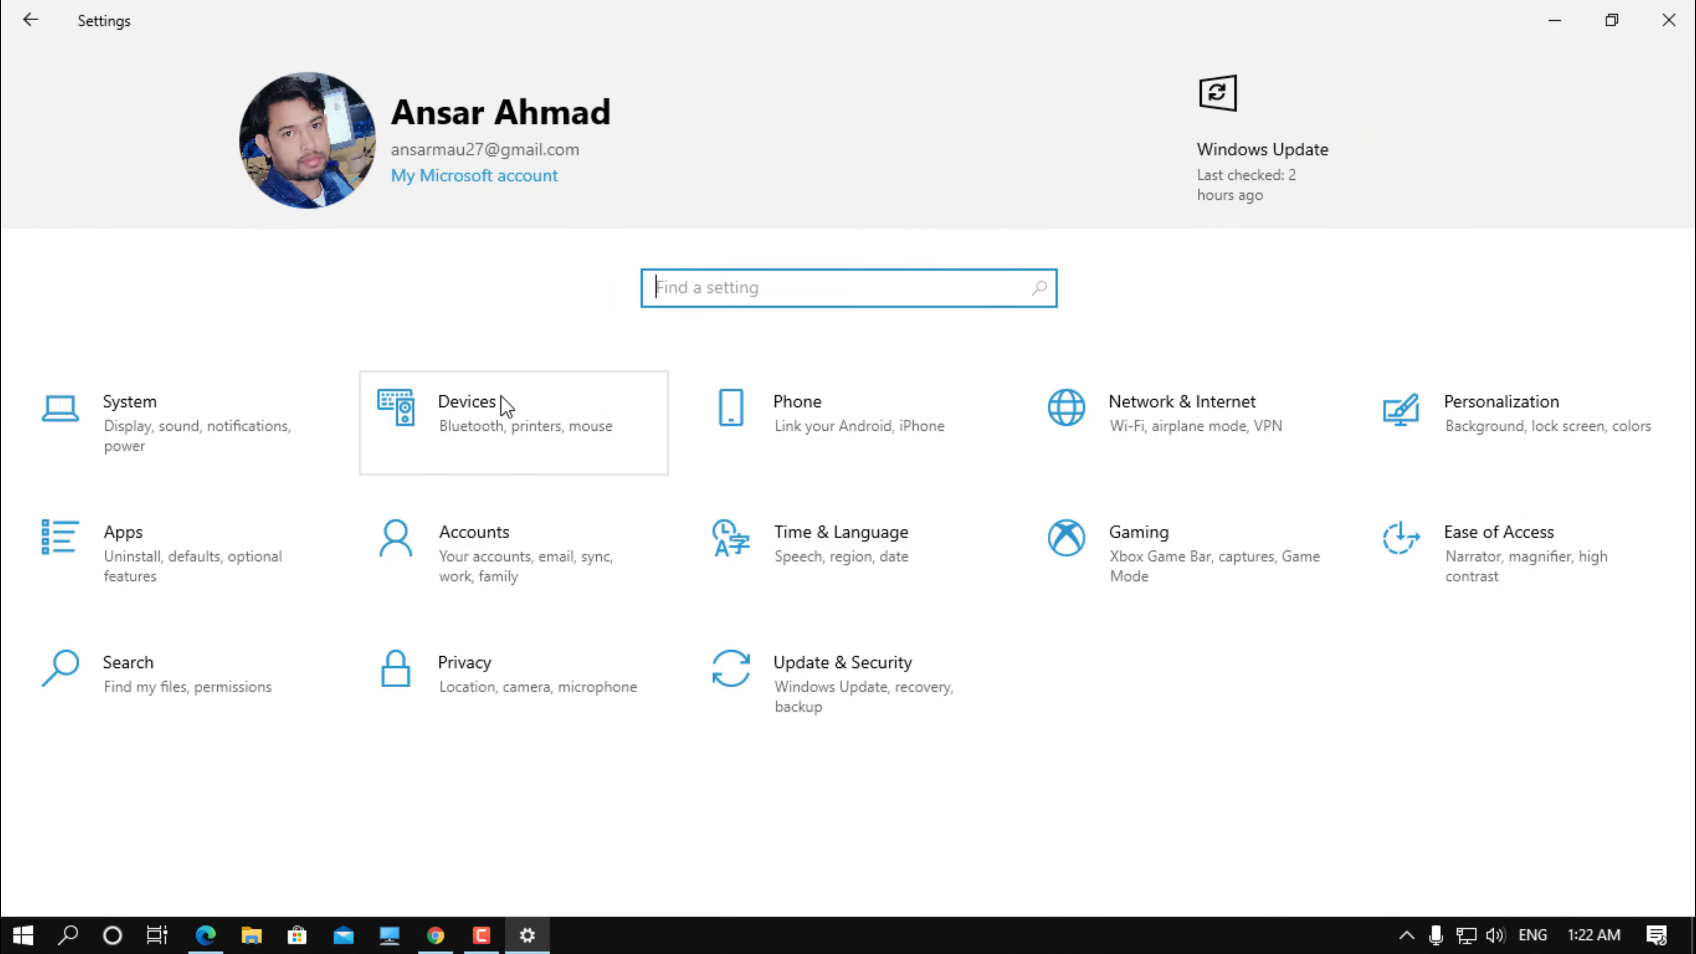
In Devices > Typing, toggle autocorrect and misspelling highlighting off and back on
{"action": "left_click", "coordinate": [505, 404]}
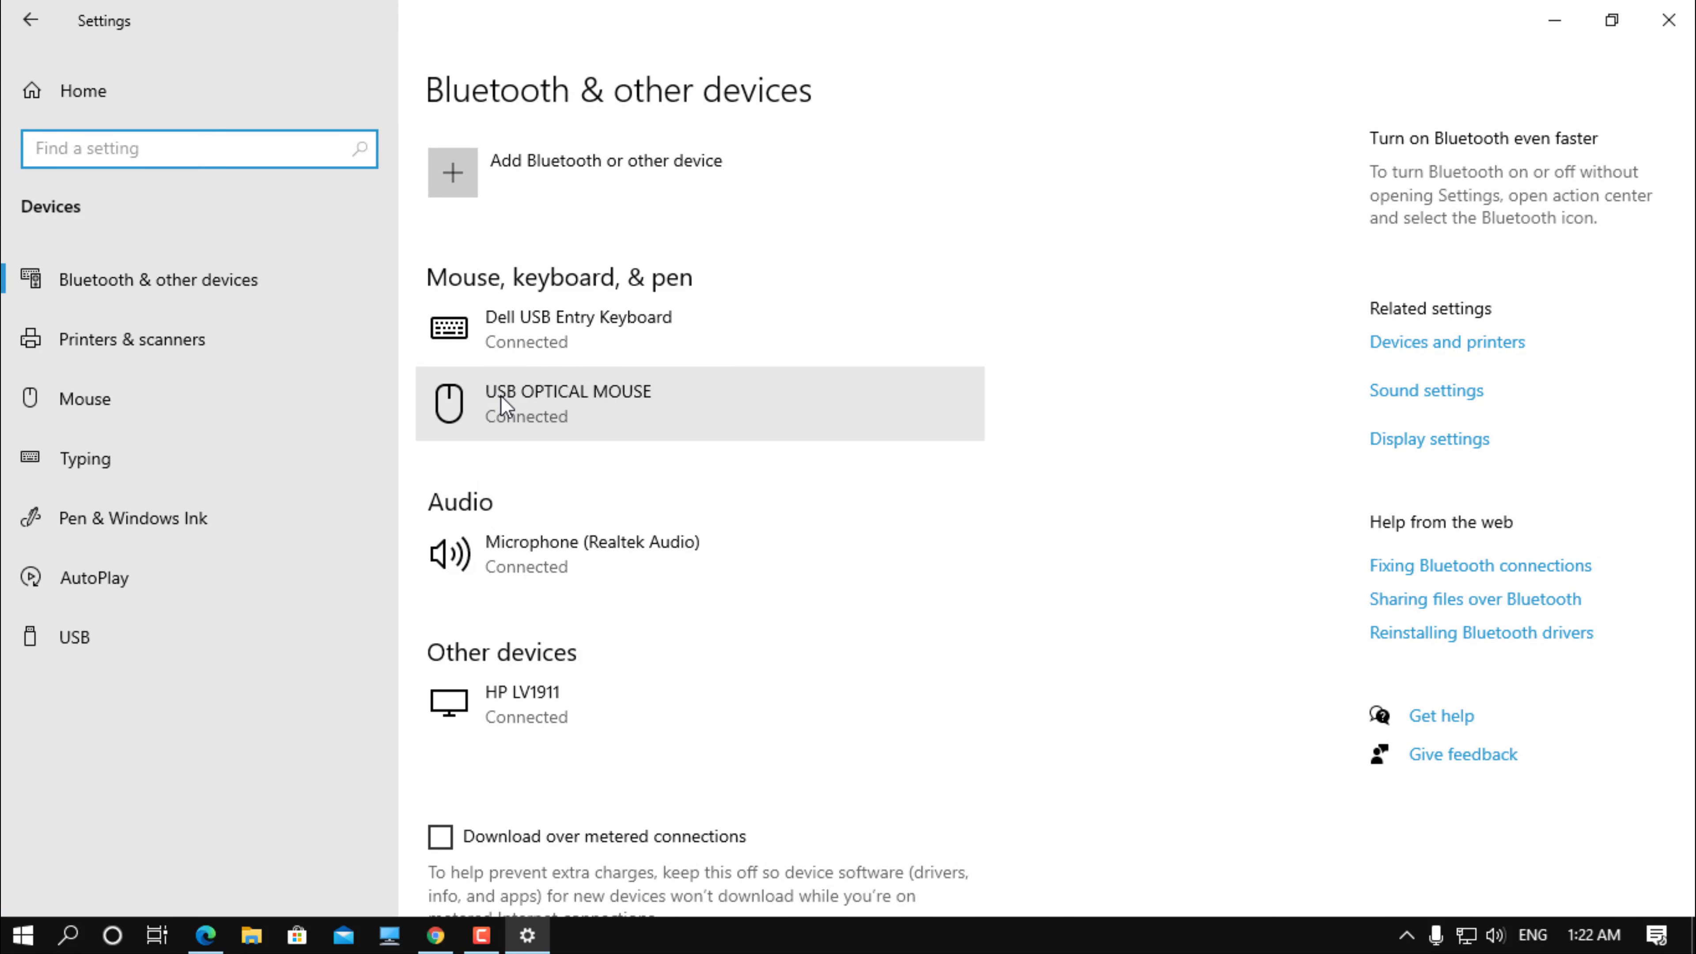
{"action": "left_click", "coordinate": [221, 481]}
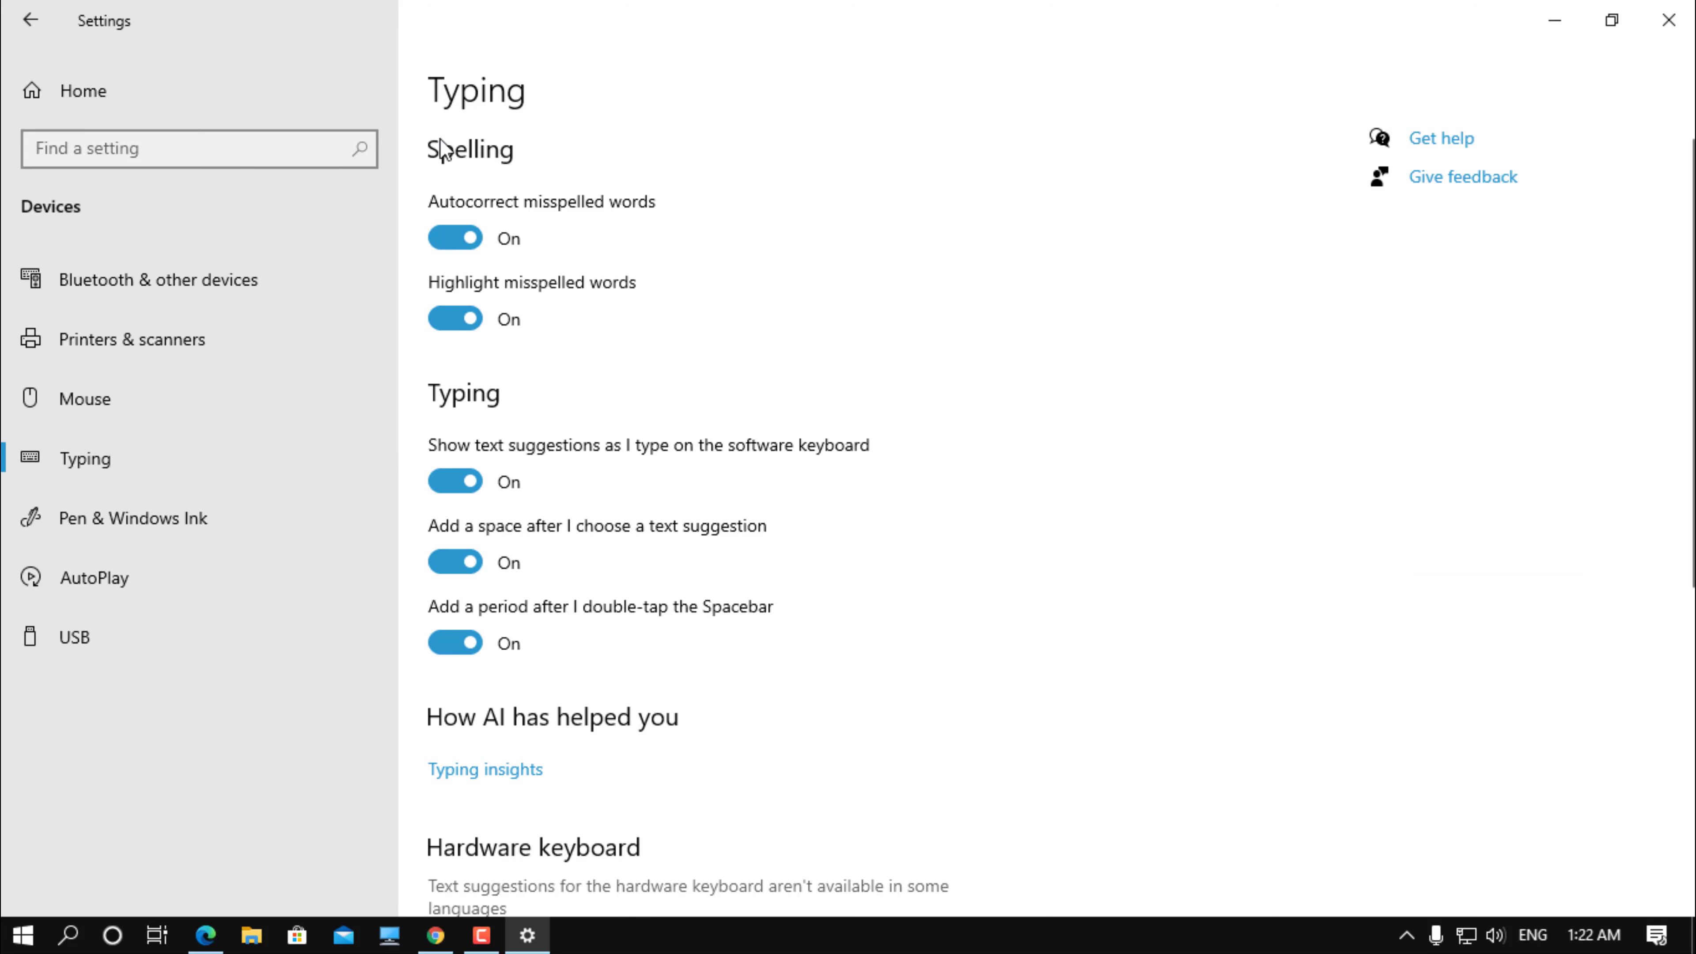
{"action": "left_click", "coordinate": [476, 251]}
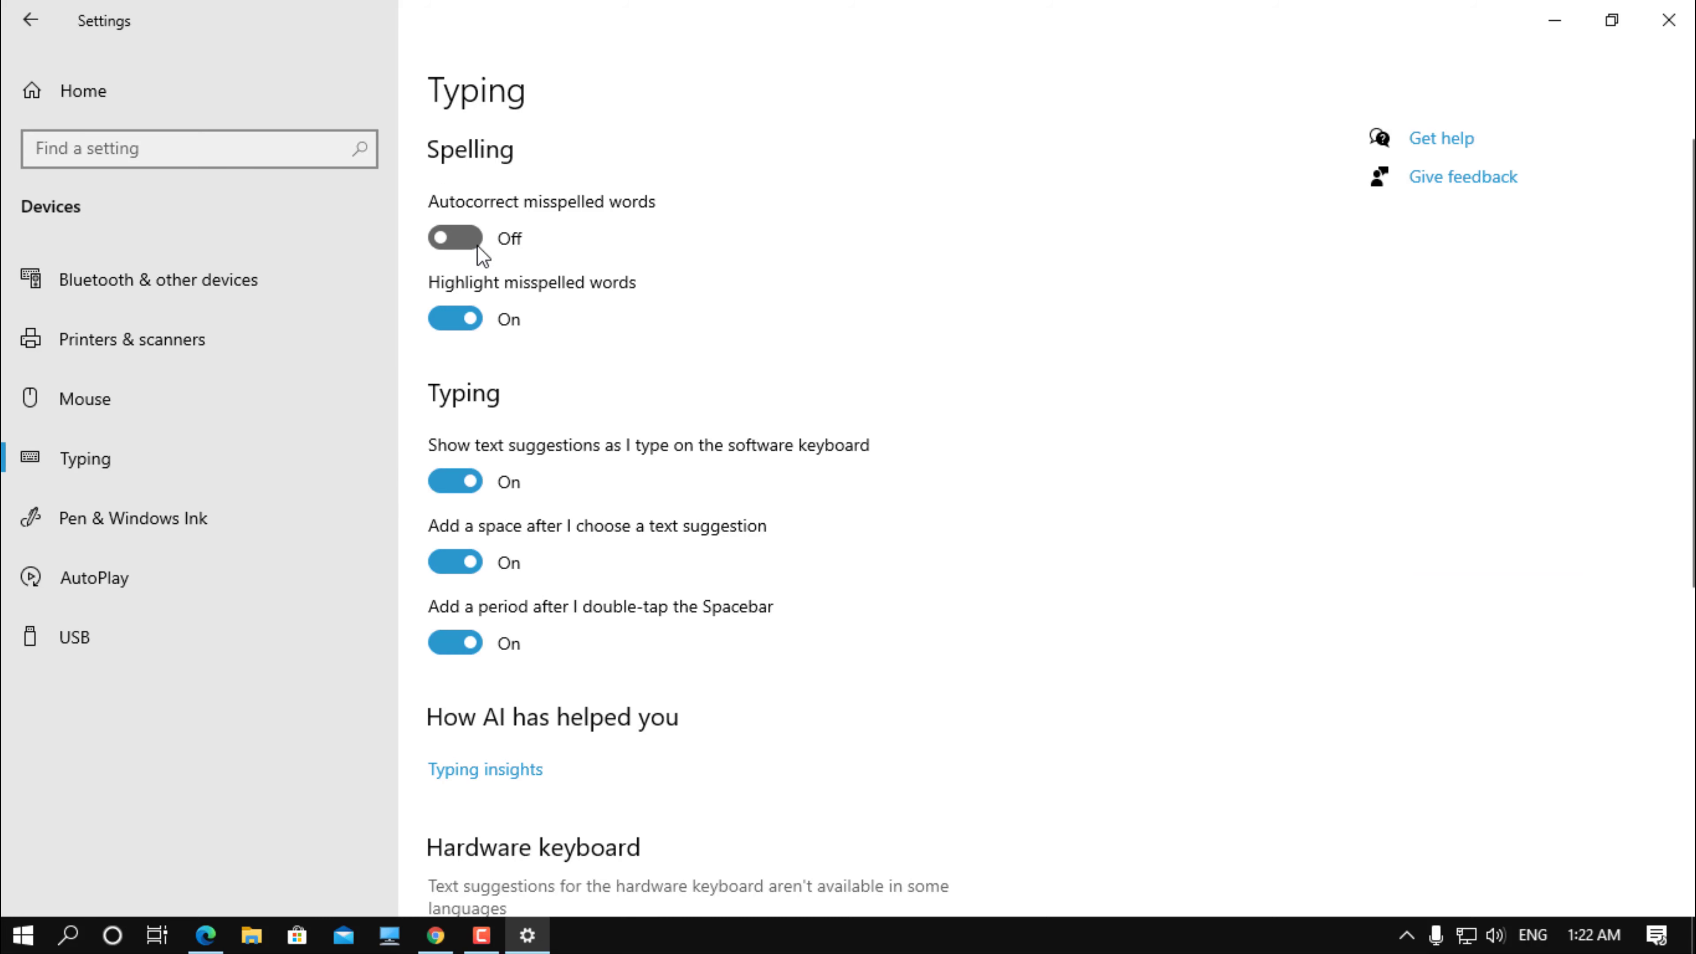
{"action": "left_click", "coordinate": [469, 224]}
{"action": "left_click", "coordinate": [463, 310]}
{"action": "left_click", "coordinate": [461, 319]}
Toggle software-keyboard text suggestions off and back on
{"action": "scroll", "coordinate": [476, 431], "scroll_direction": "down", "scroll_amount": 2}
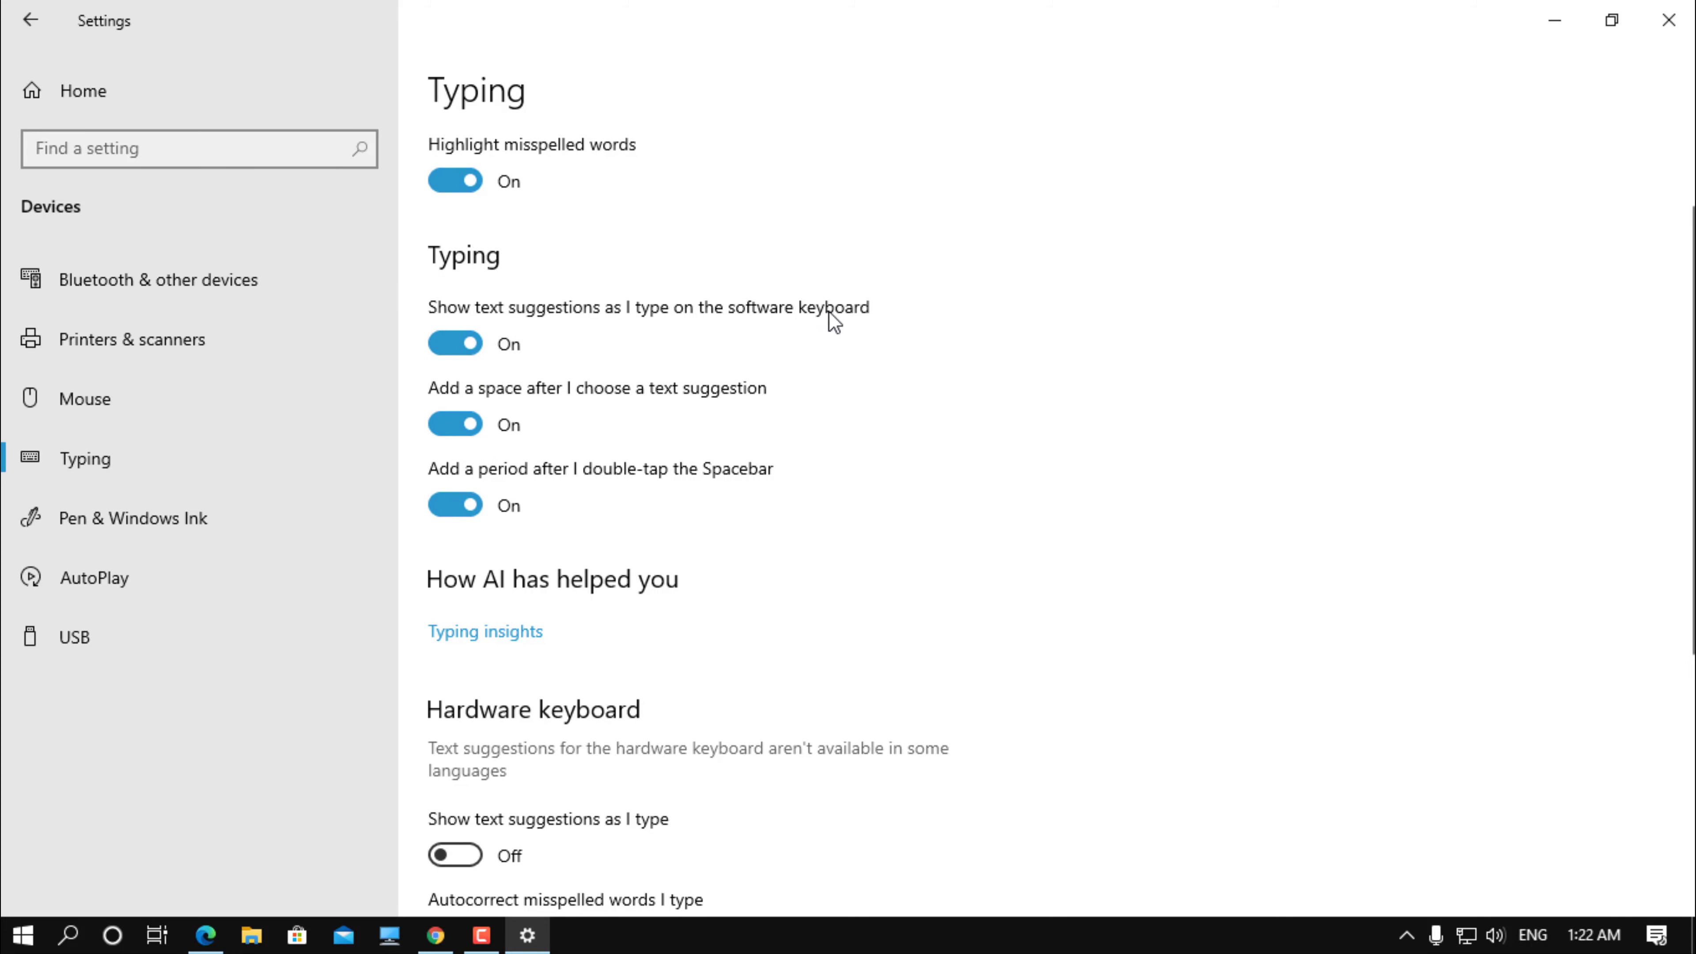
{"action": "left_click", "coordinate": [469, 353]}
{"action": "left_click", "coordinate": [467, 352]}
{"action": "scroll", "coordinate": [500, 511], "scroll_direction": "down", "scroll_amount": 2}
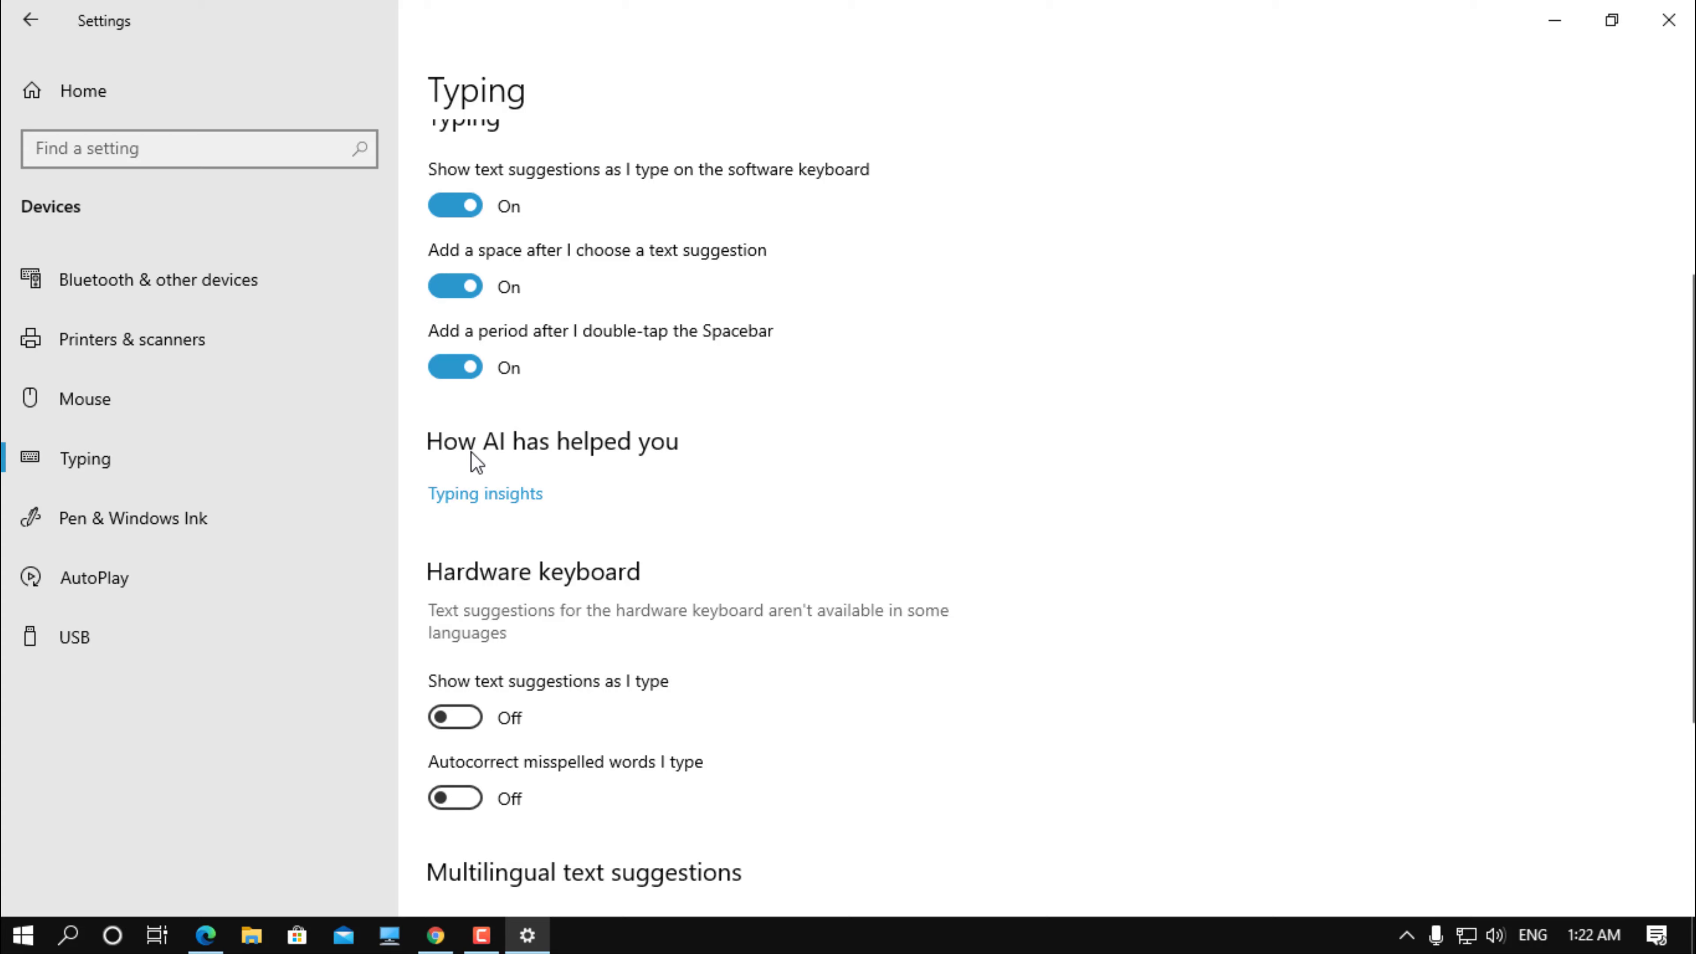
View the Typing insights statistics and return to the Typing settings
{"action": "left_click", "coordinate": [487, 498]}
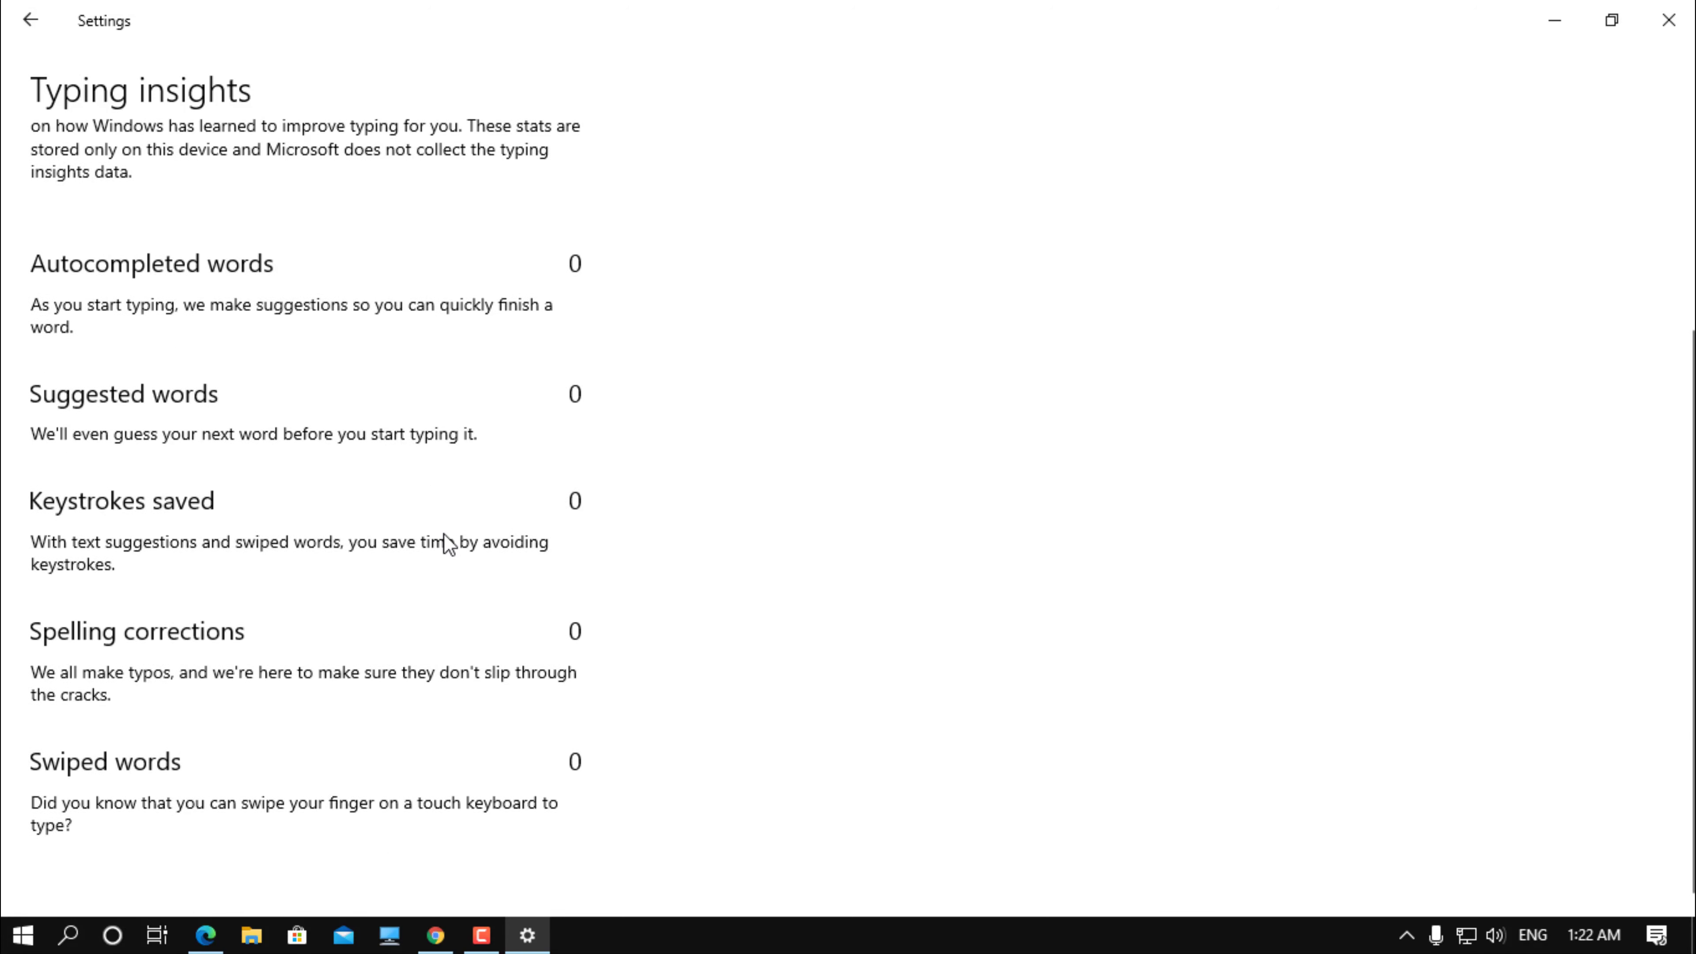
{"action": "scroll", "coordinate": [419, 461], "scroll_direction": "up", "scroll_amount": 5}
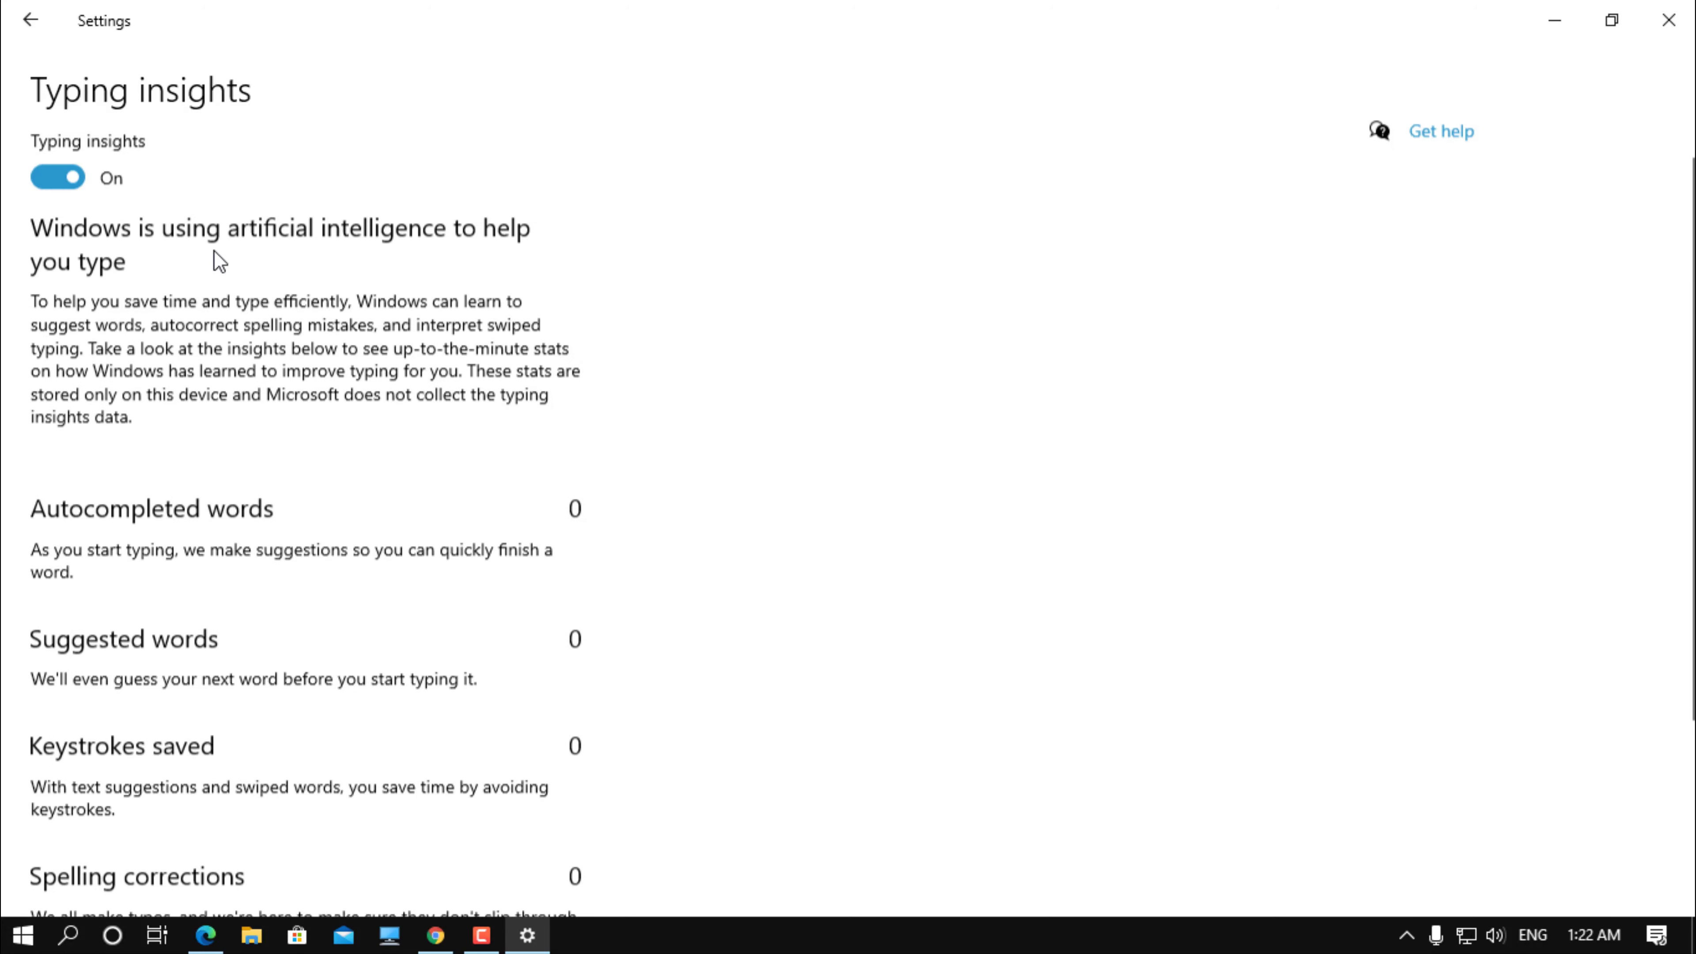
{"action": "left_click", "coordinate": [40, 30]}
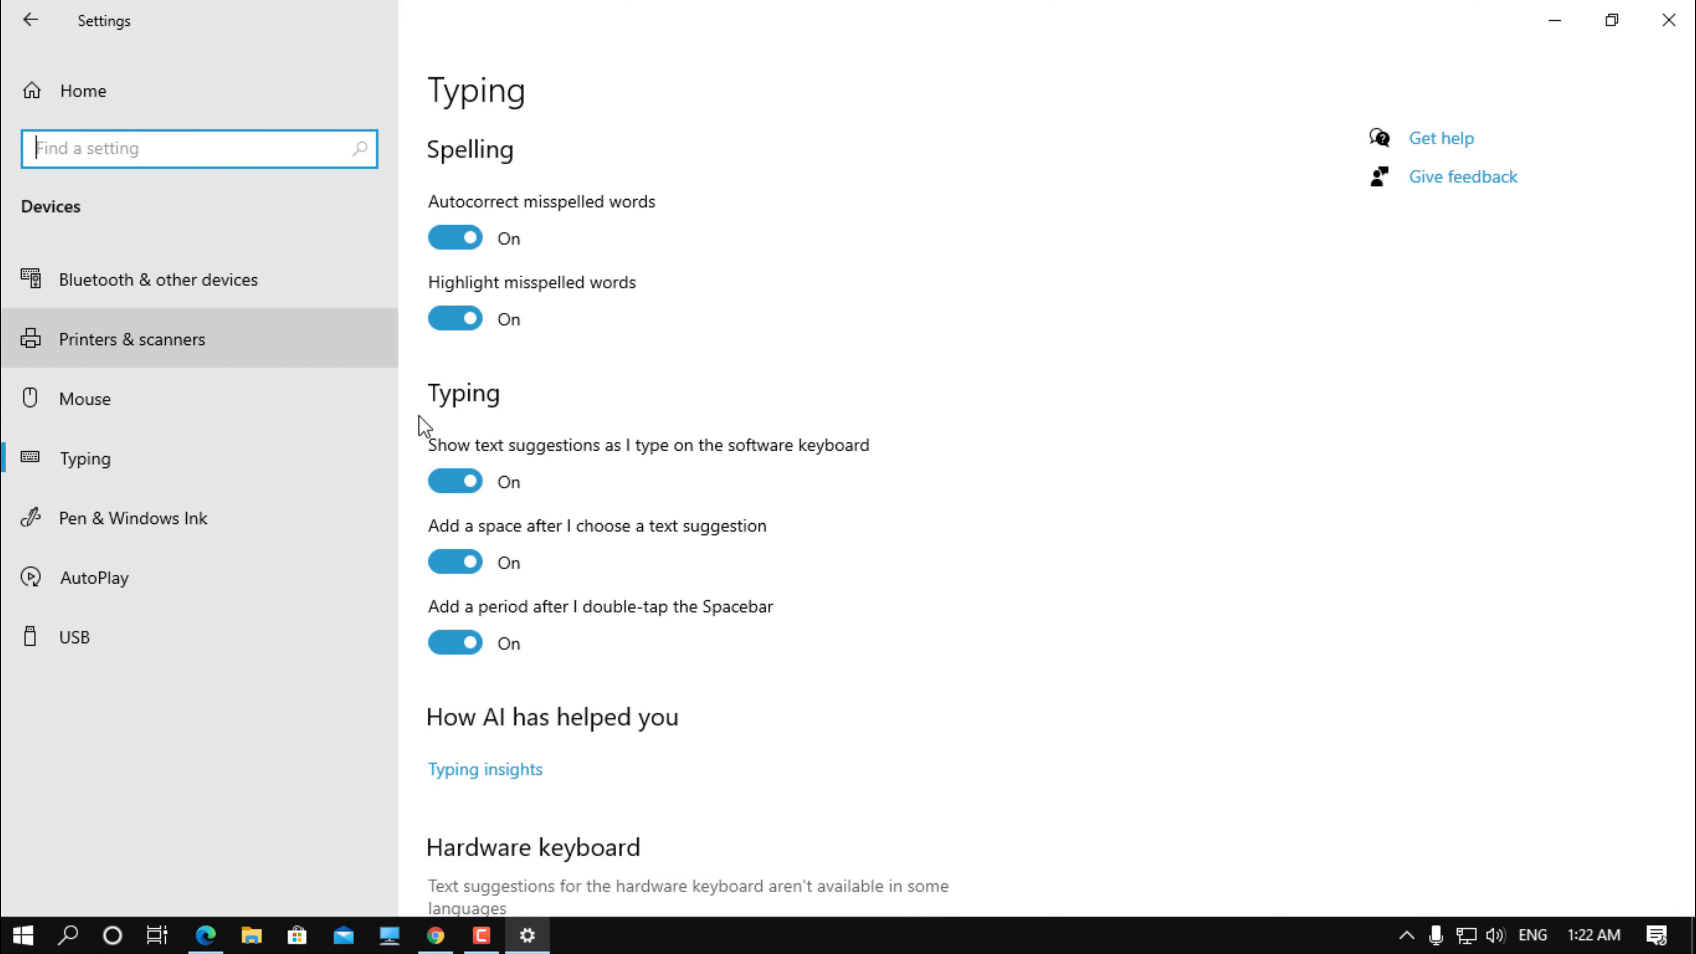
Turn on hardware-keyboard text suggestions and autocorrect of misspelled words
{"action": "scroll", "coordinate": [589, 620], "scroll_direction": "down", "scroll_amount": 2}
{"action": "scroll", "coordinate": [589, 620], "scroll_direction": "down", "scroll_amount": 3}
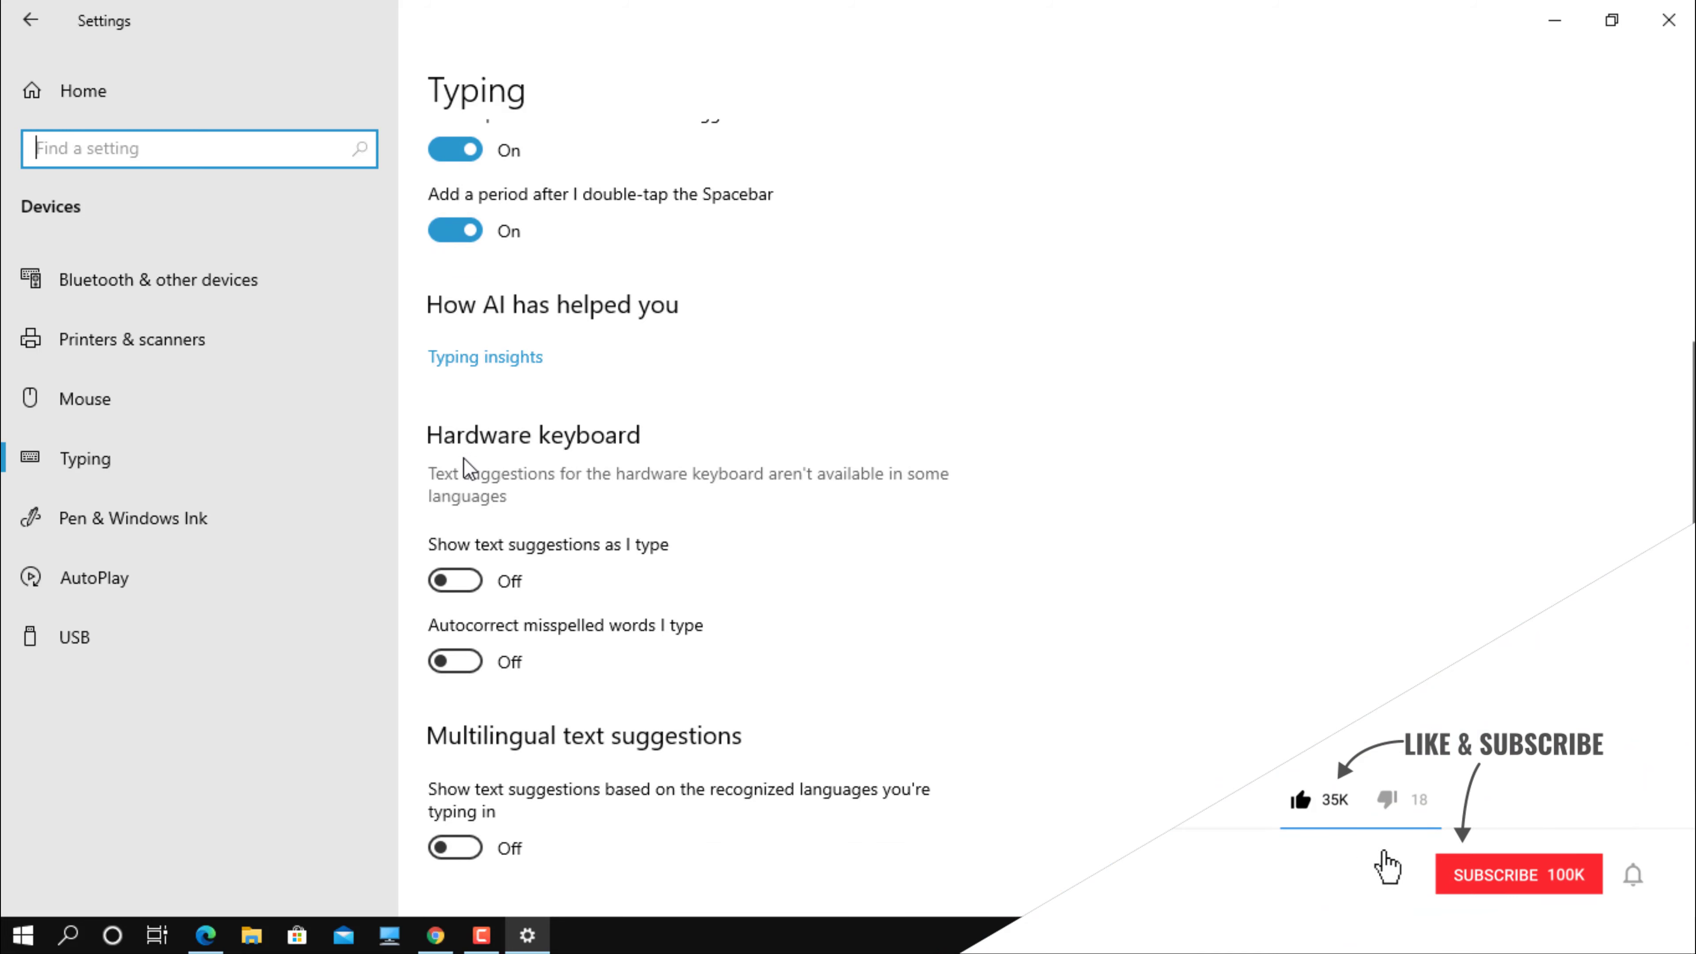
{"action": "scroll", "coordinate": [464, 458], "scroll_direction": "down", "scroll_amount": 2}
{"action": "left_click", "coordinate": [452, 444]}
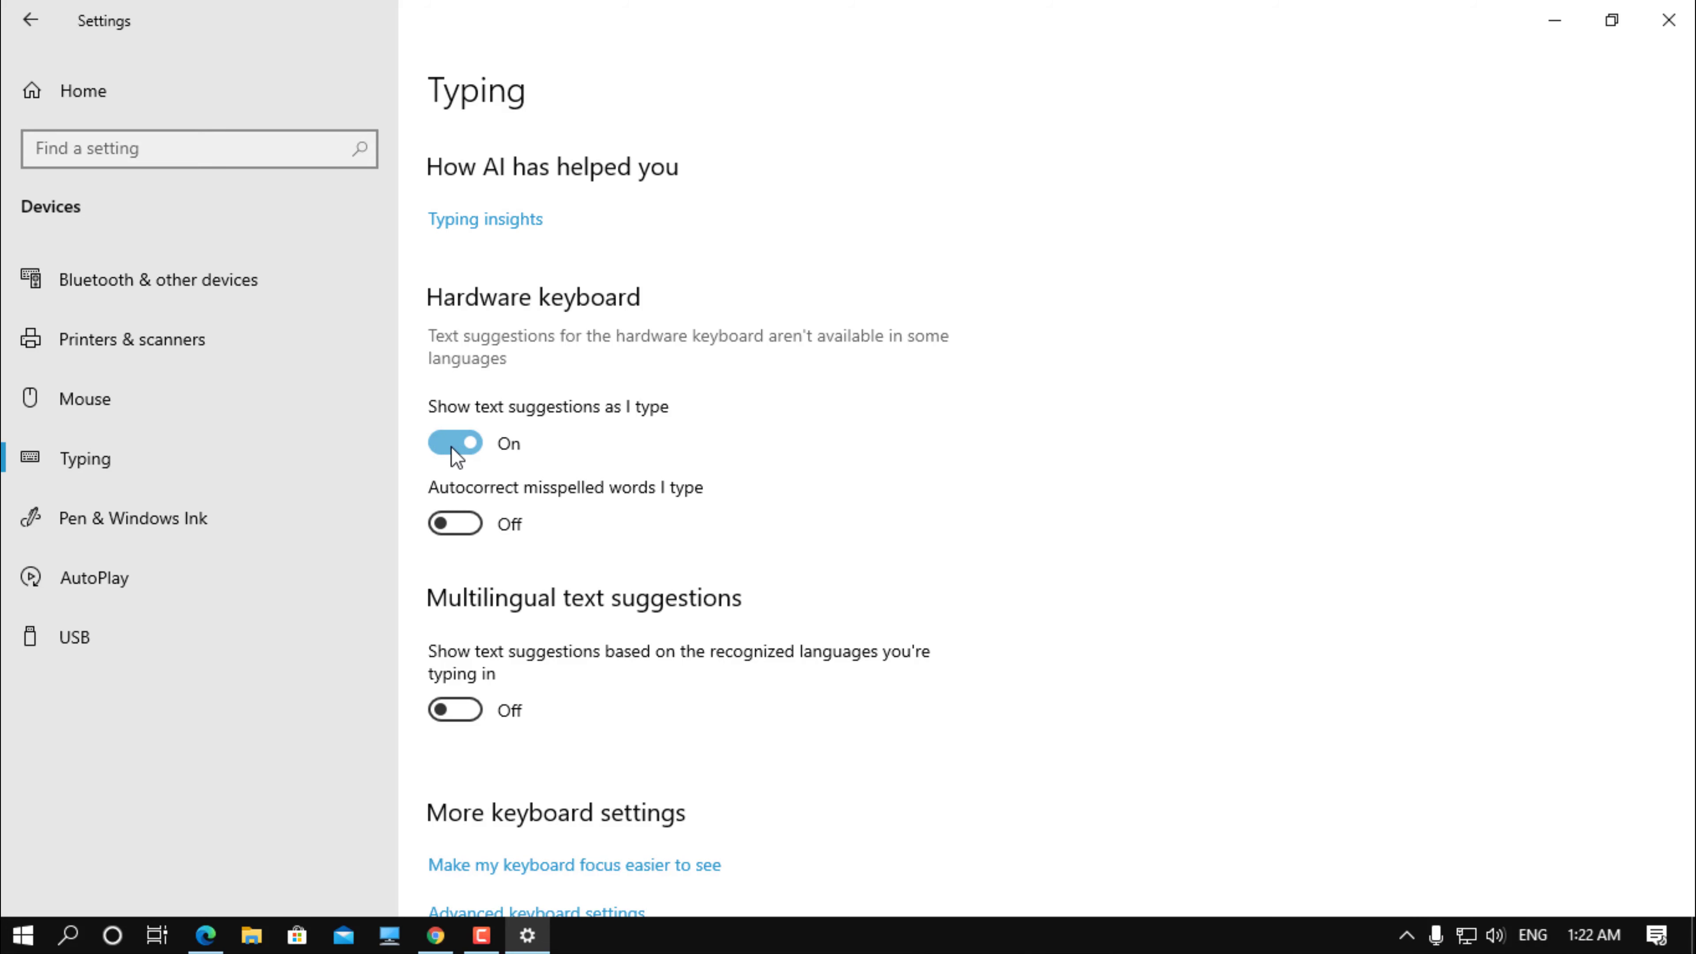
{"action": "left_click", "coordinate": [468, 534]}
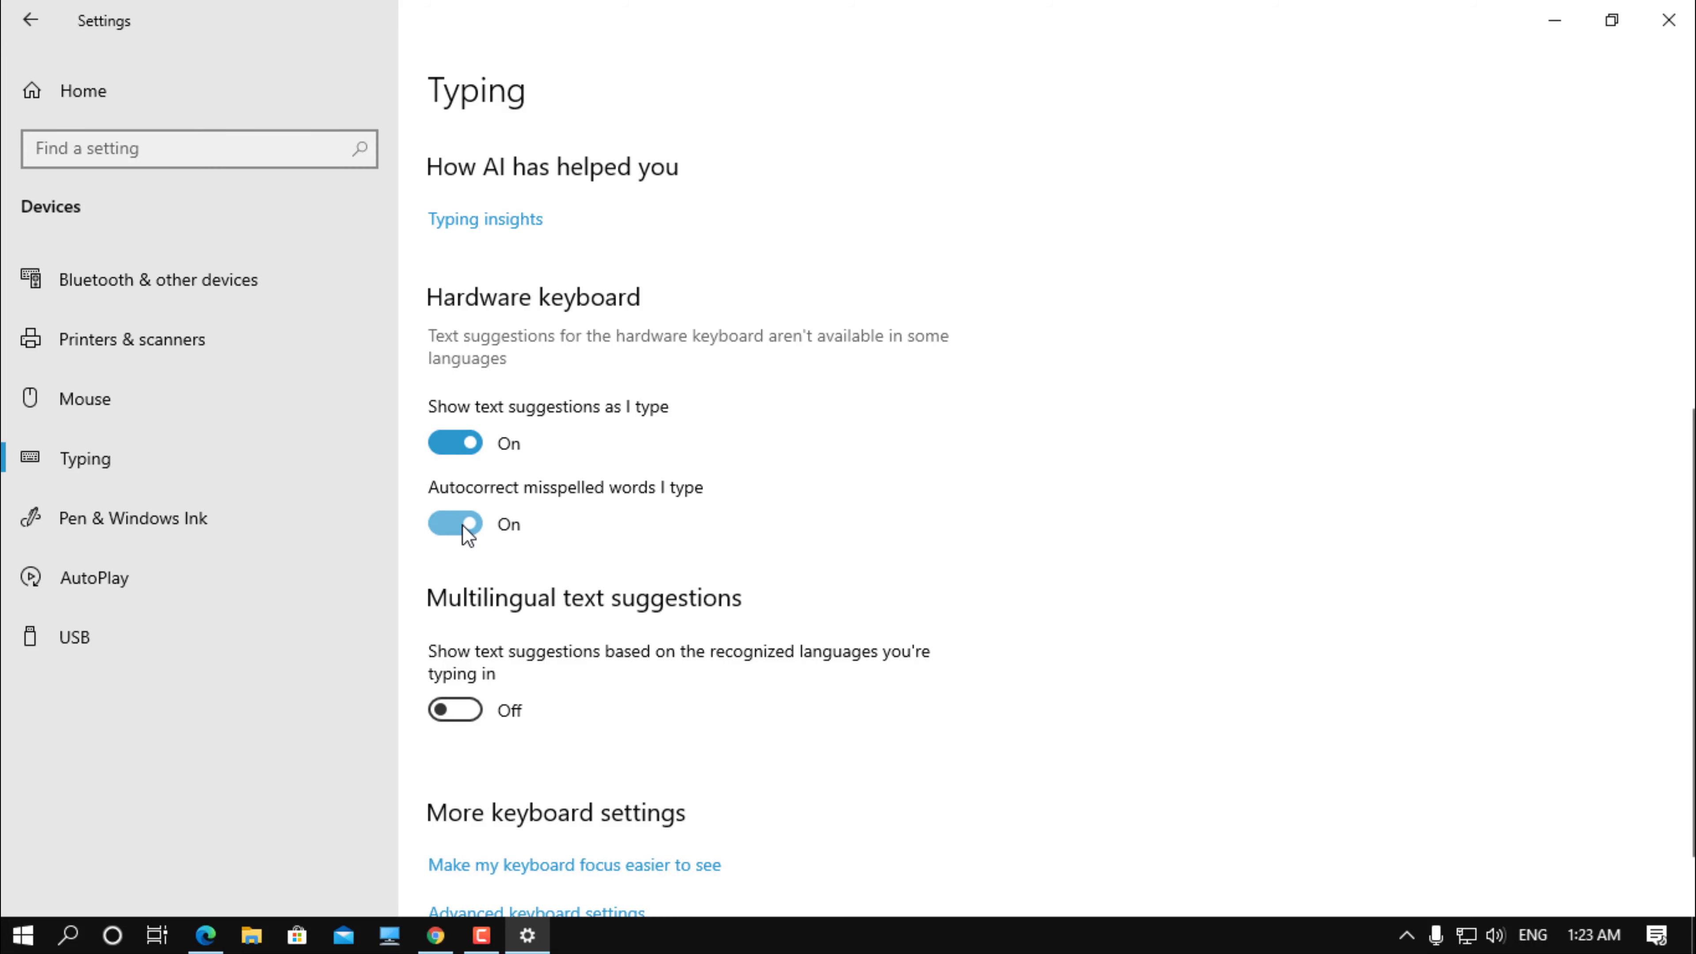
{"action": "scroll", "coordinate": [467, 534], "scroll_direction": "down", "scroll_amount": 2}
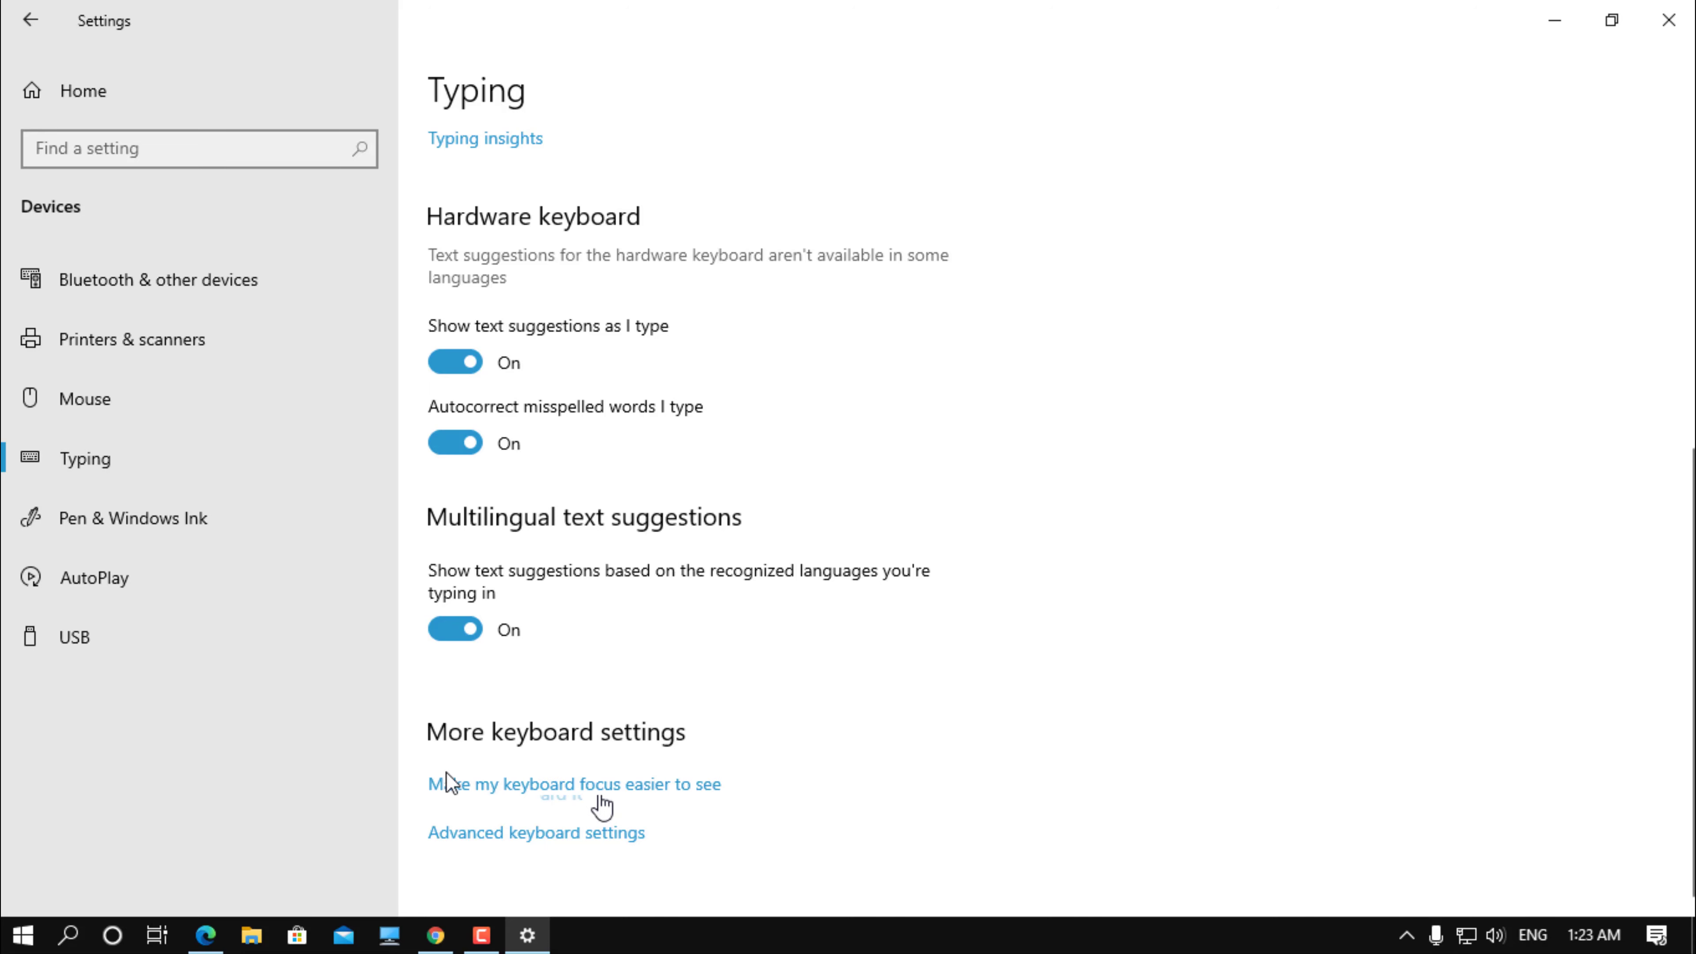
Try a larger mouse pointer size and the inverted pointer colour scheme
{"action": "left_click", "coordinate": [552, 787]}
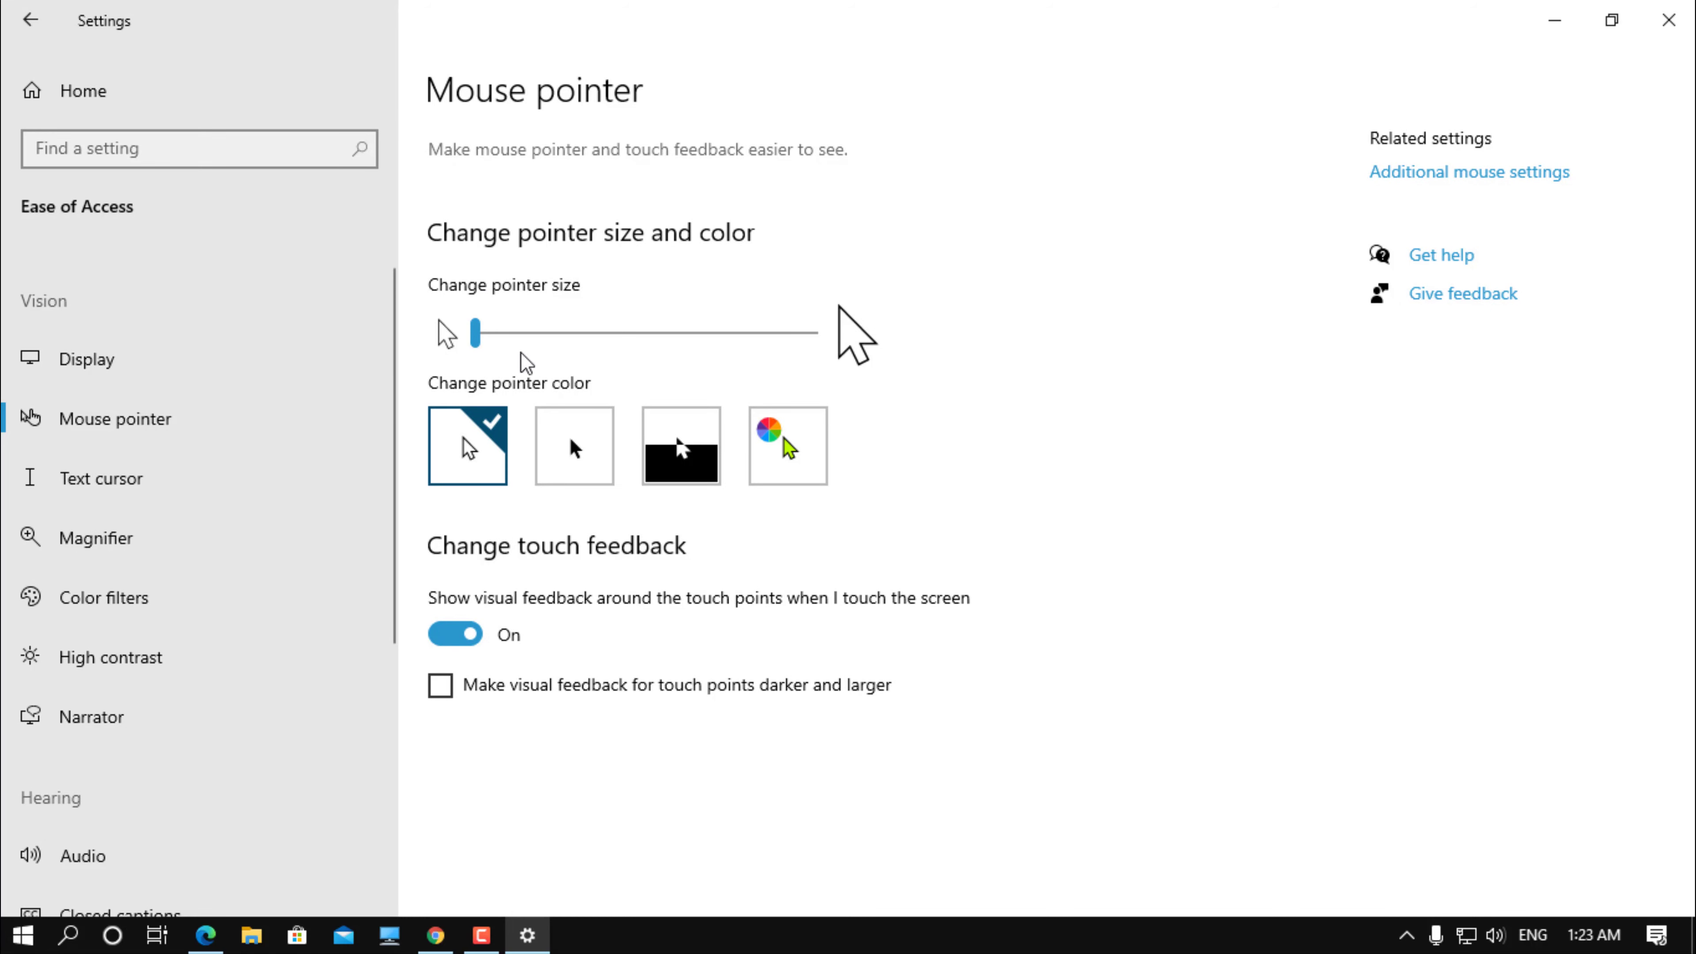
{"action": "mouse_move", "coordinate": [488, 348]}
{"action": "left_mouse_down"}
{"action": "mouse_move", "coordinate": [568, 360]}
{"action": "mouse_move", "coordinate": [489, 355]}
{"action": "left_mouse_up"}
{"action": "left_click", "coordinate": [677, 448]}
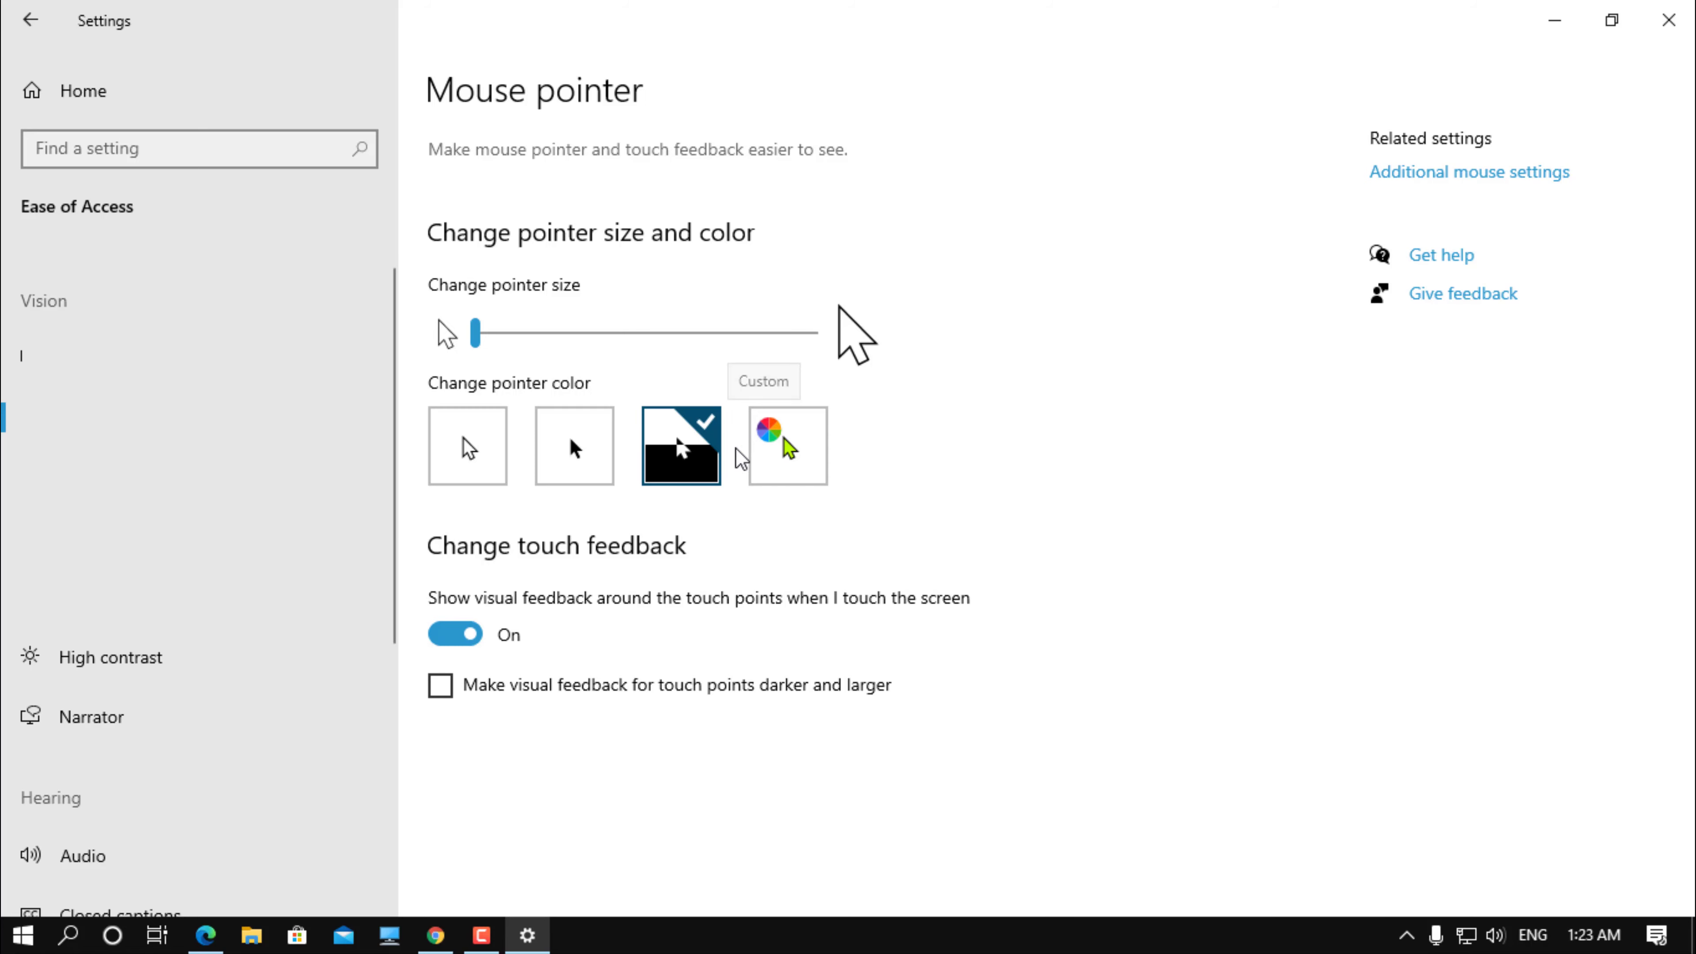
Make the mouse pointer purple, leaving the custom colour picker unchanged
{"action": "left_click", "coordinate": [758, 448]}
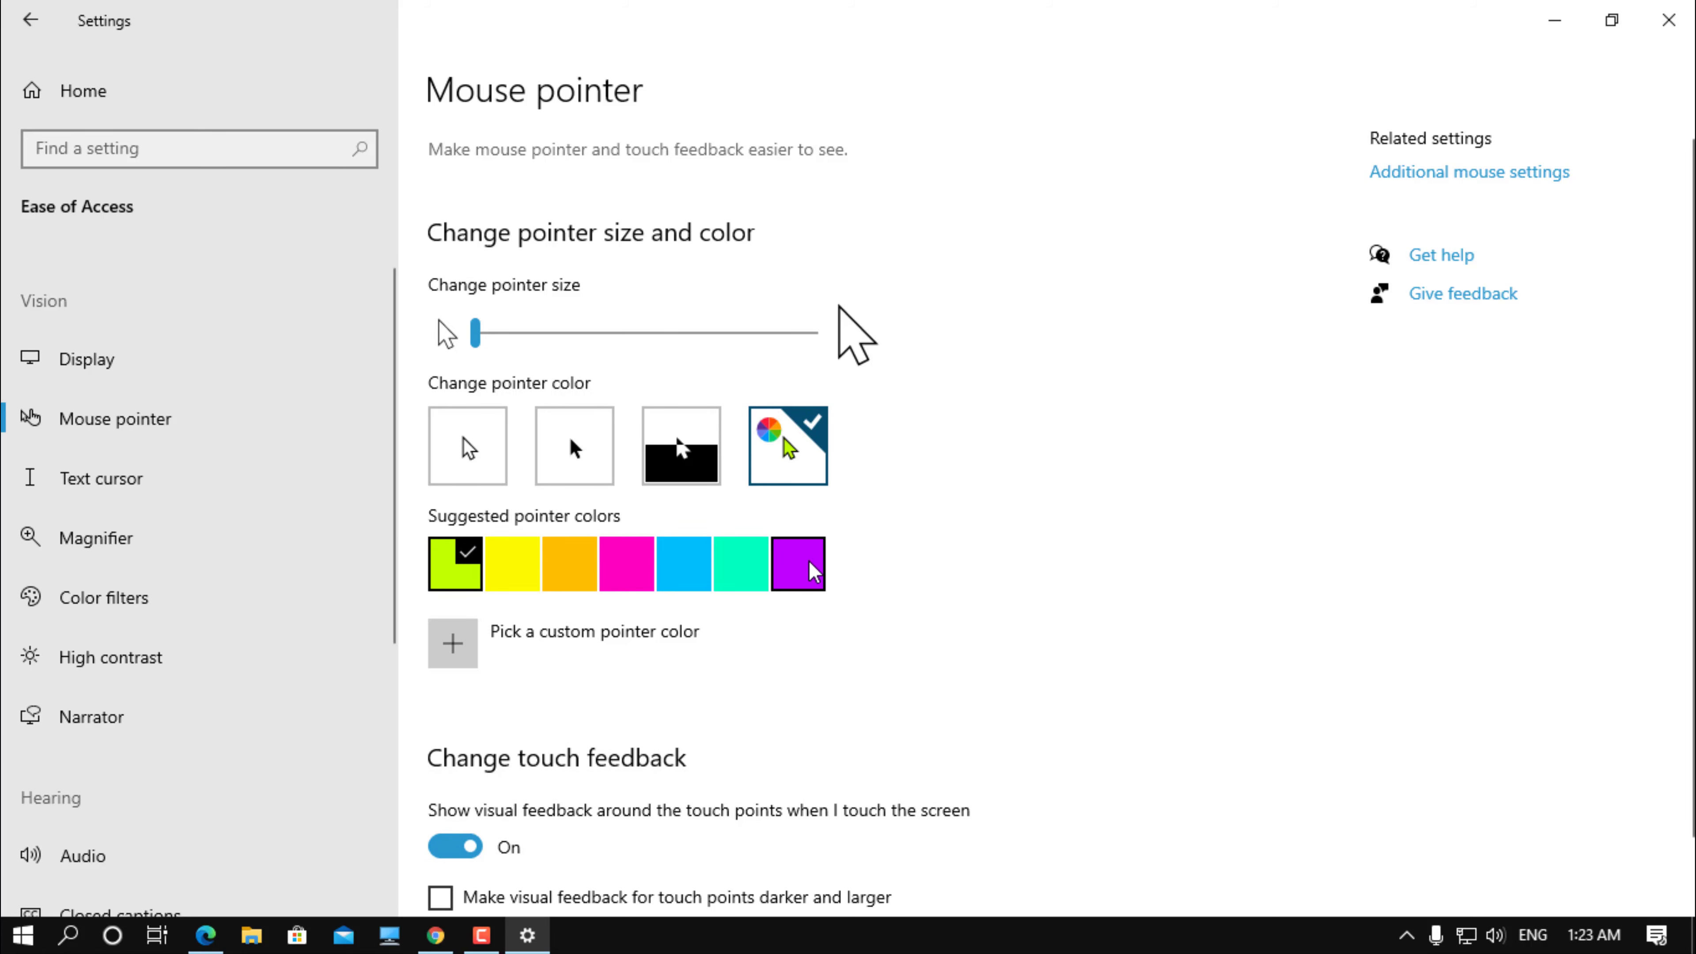
{"action": "left_click", "coordinate": [801, 571]}
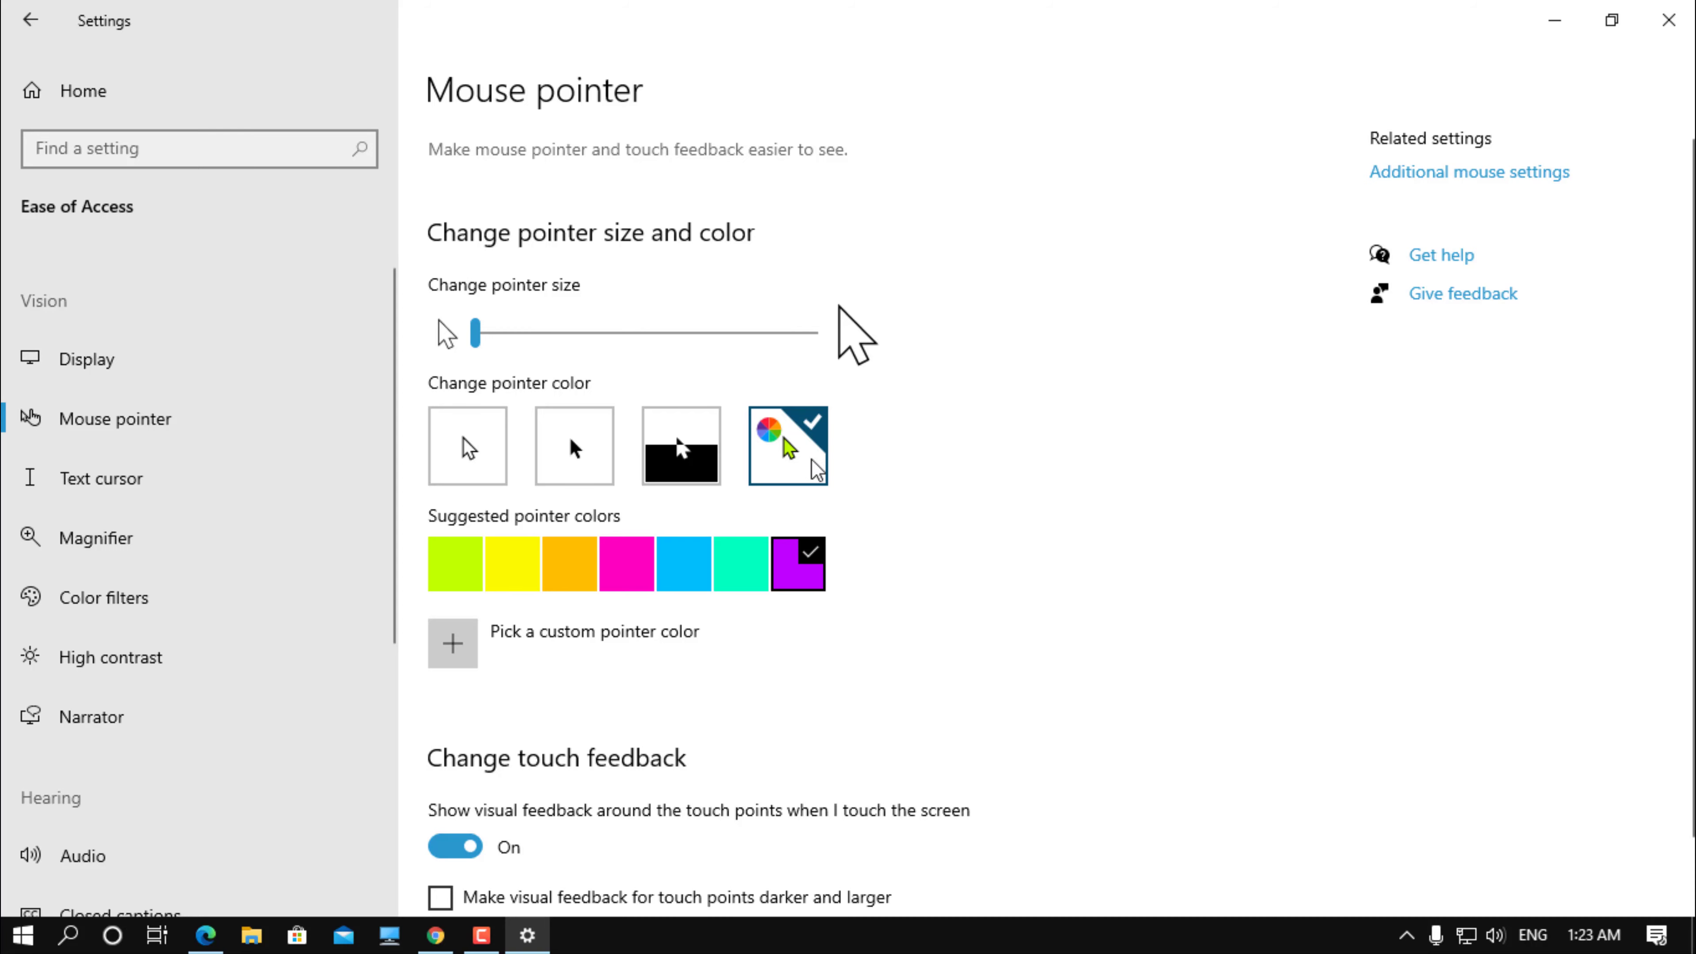
{"action": "left_click", "coordinate": [835, 685]}
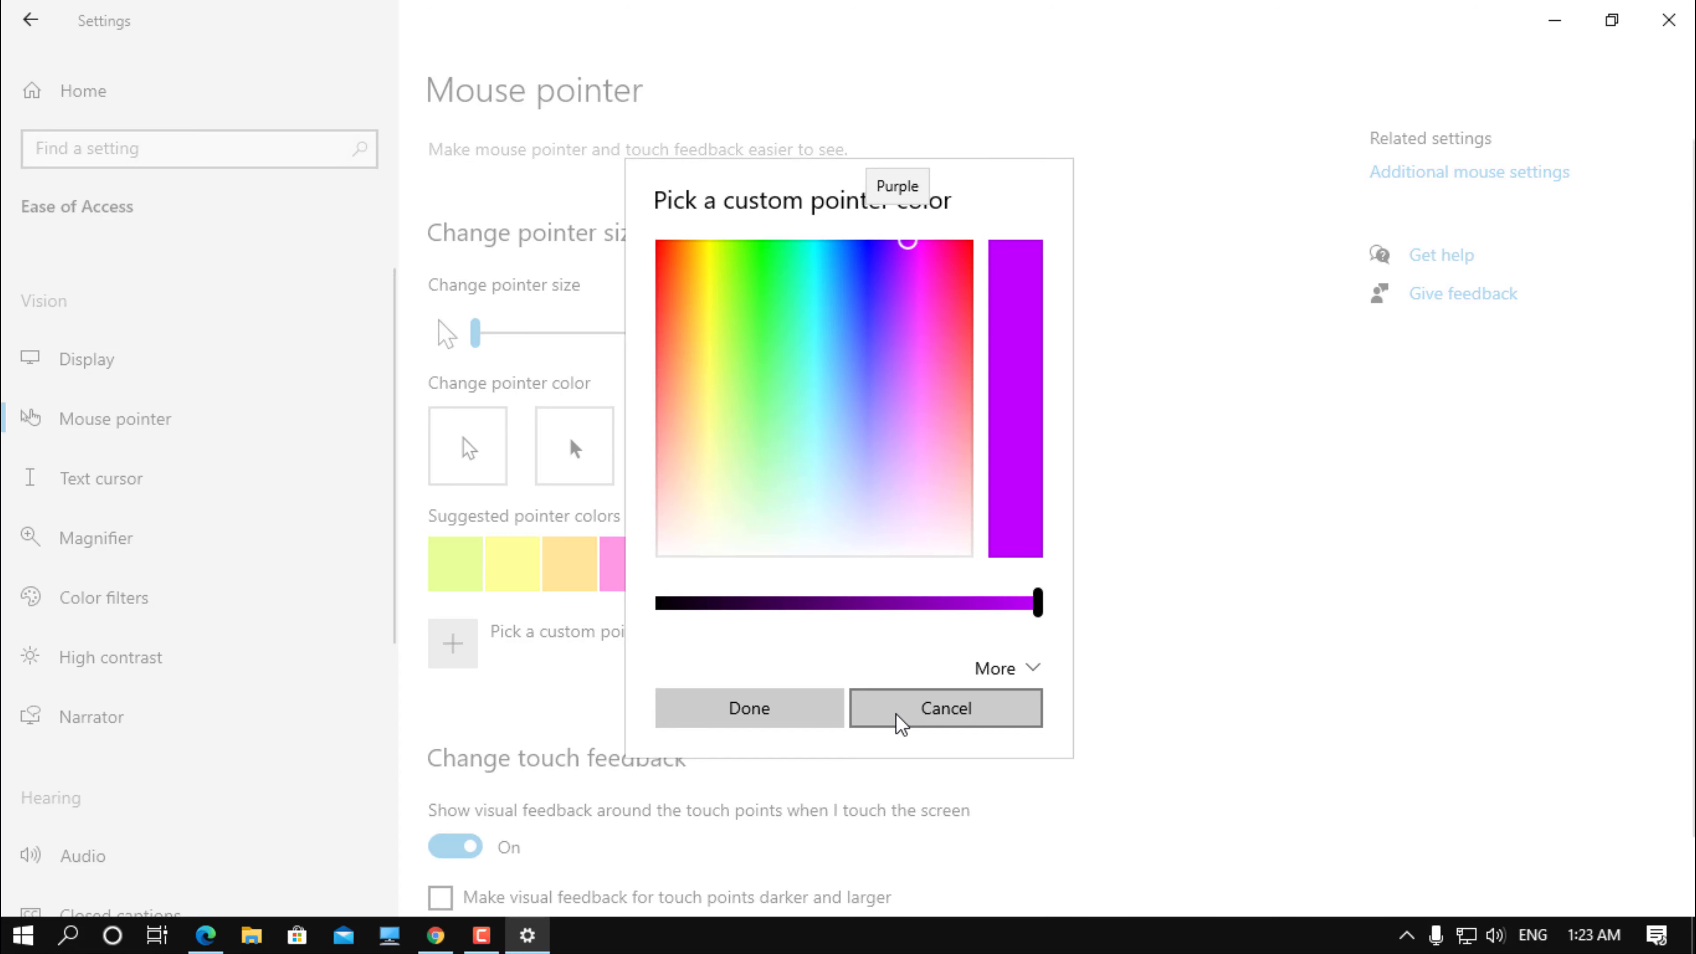
{"action": "left_click", "coordinate": [898, 720]}
Enable darker, larger visual feedback around touch points
{"action": "scroll", "coordinate": [333, 695], "scroll_direction": "down", "scroll_amount": 2}
{"action": "scroll", "coordinate": [541, 708], "scroll_direction": "down", "scroll_amount": 2}
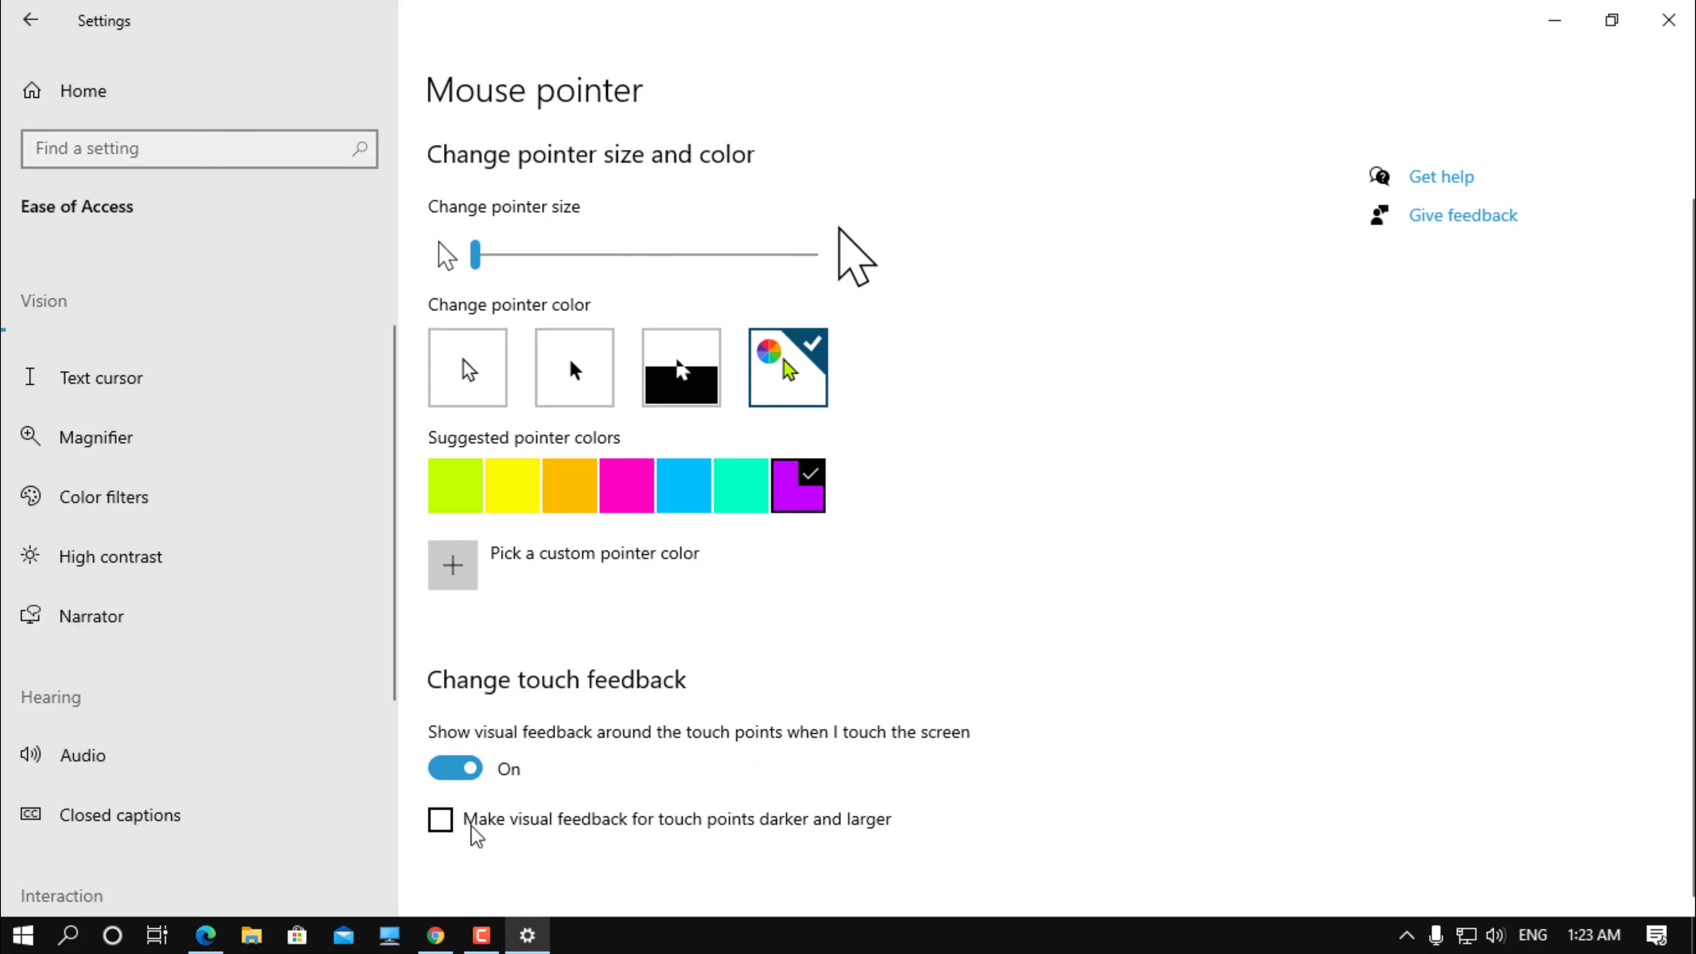
{"action": "left_click", "coordinate": [441, 821]}
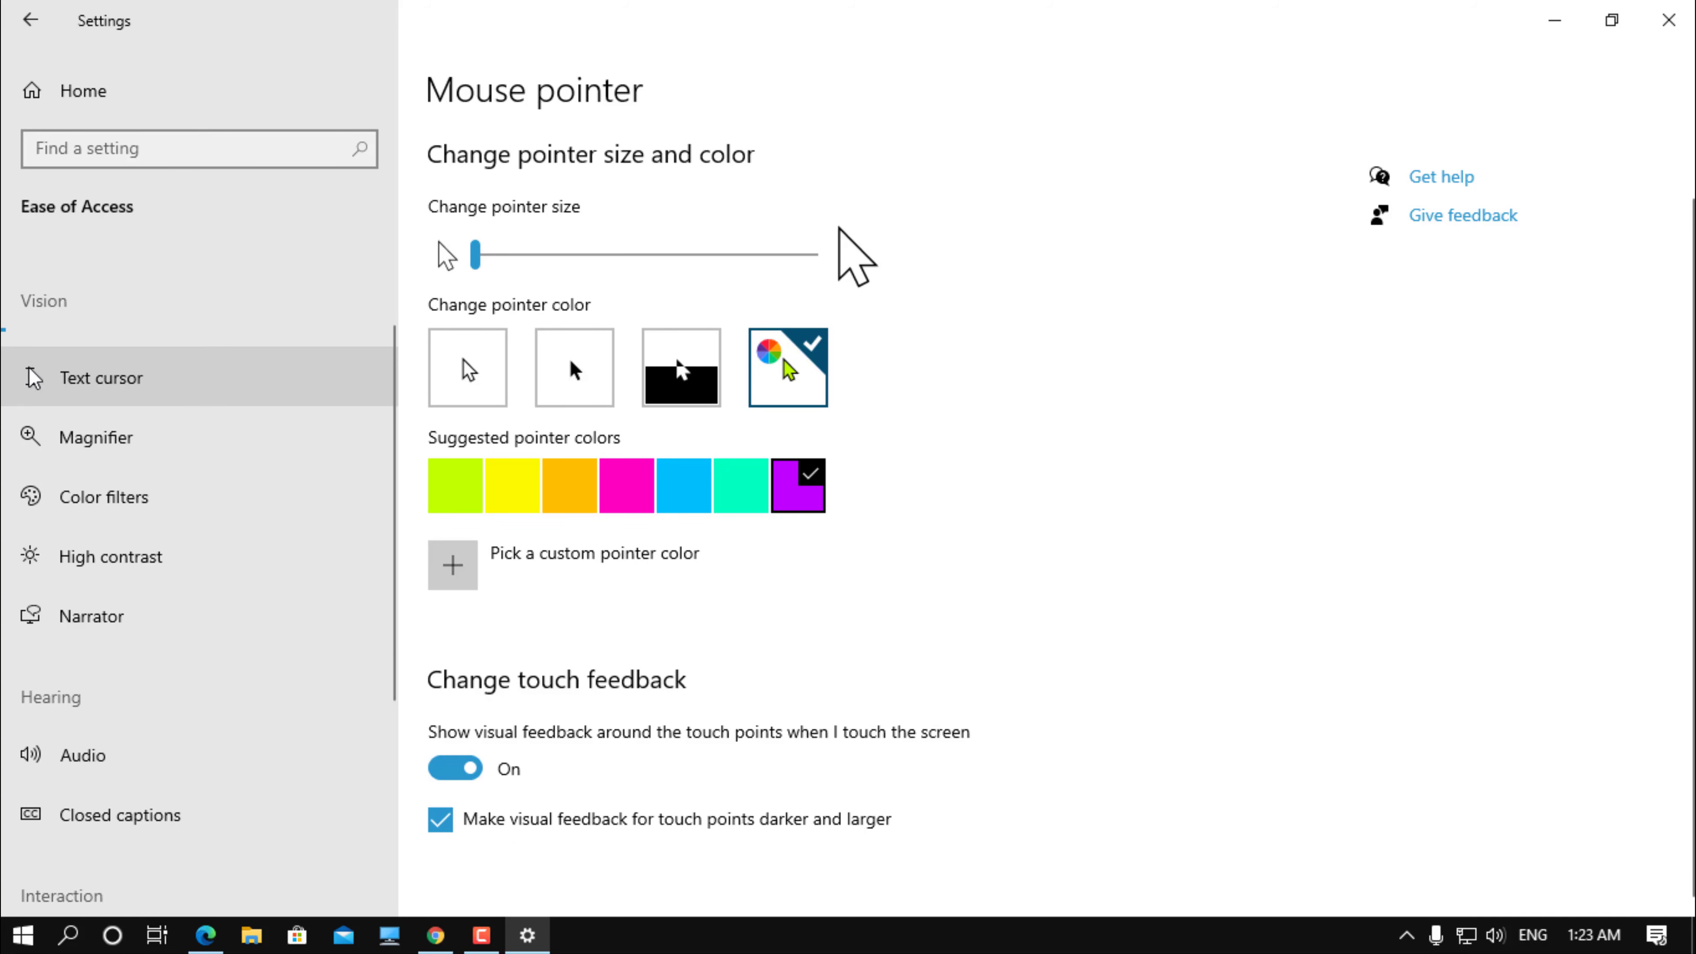
Set the text cursor indicator to size 2 with a custom dark purple colour
{"action": "left_click", "coordinate": [68, 395]}
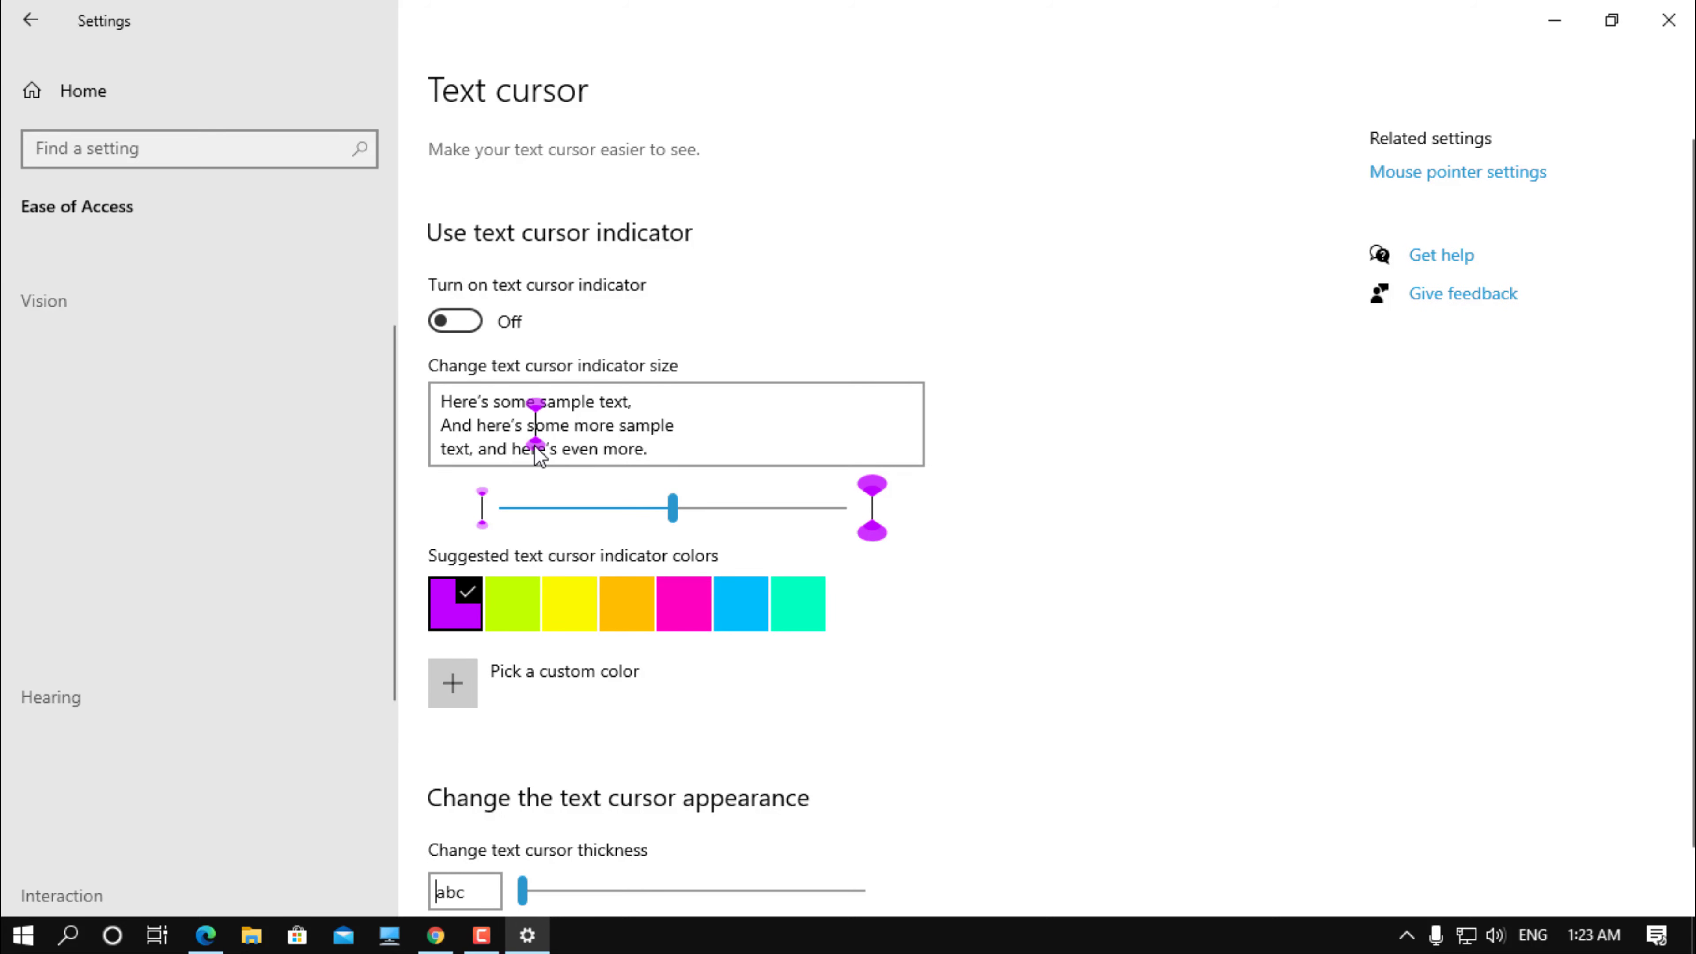
{"action": "left_click_drag", "start_coordinate": [675, 512], "coordinate": [587, 510]}
{"action": "left_click", "coordinate": [512, 606]}
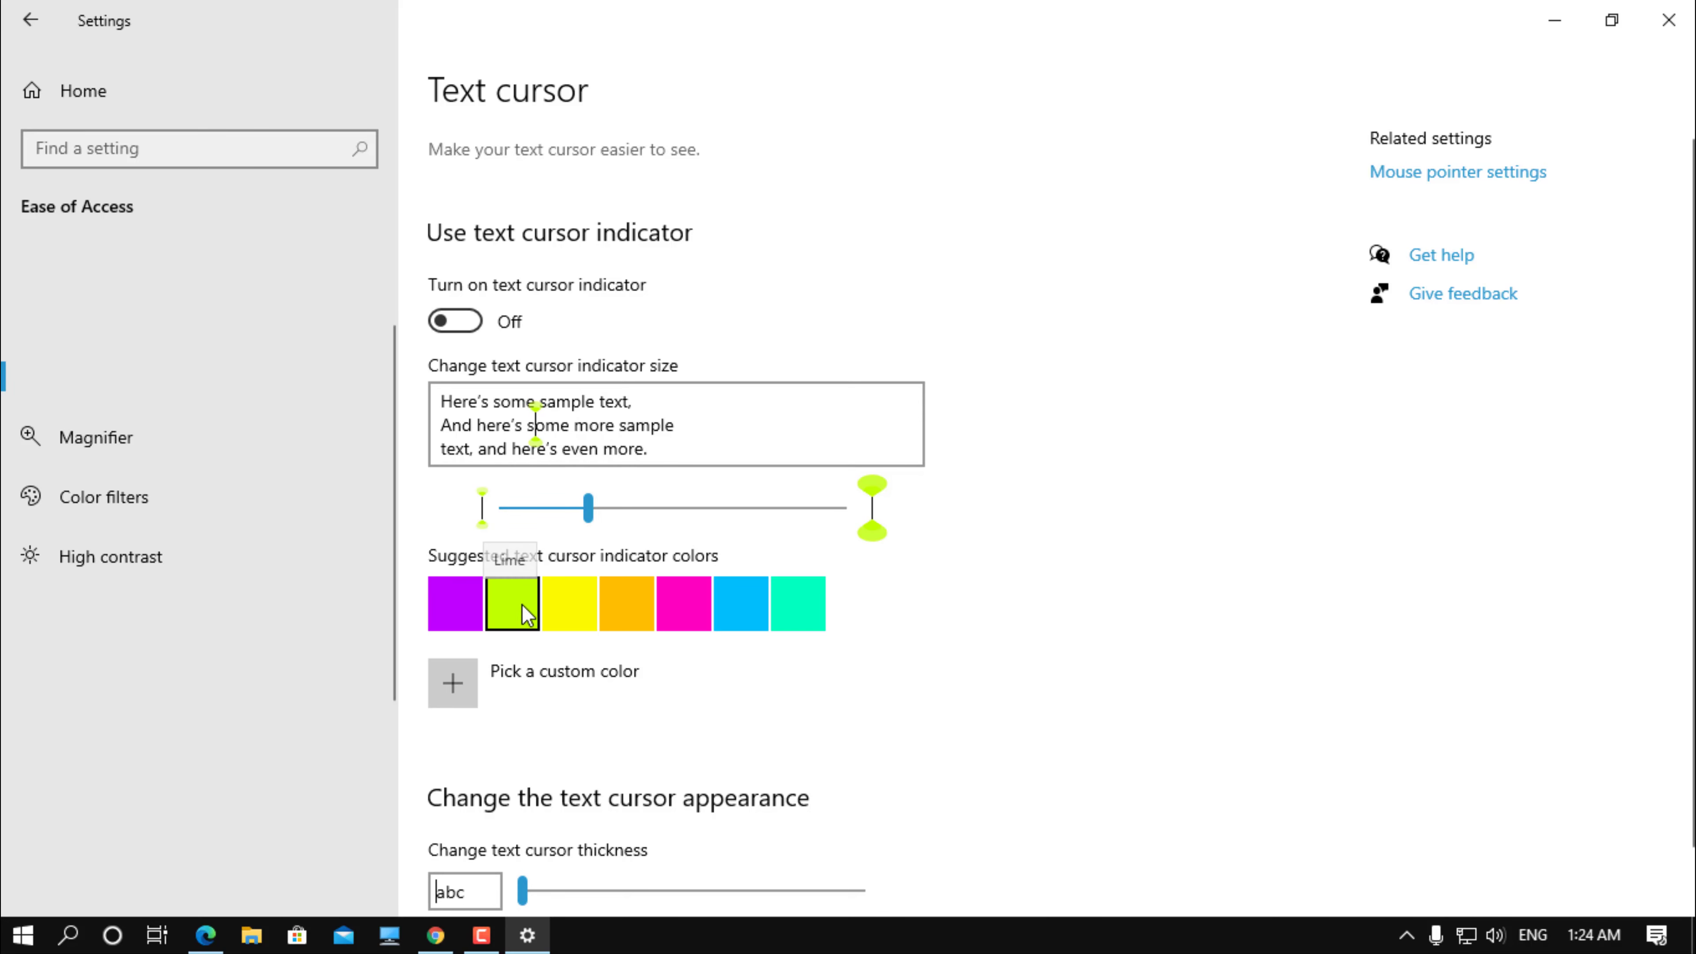
{"action": "left_click", "coordinate": [686, 620]}
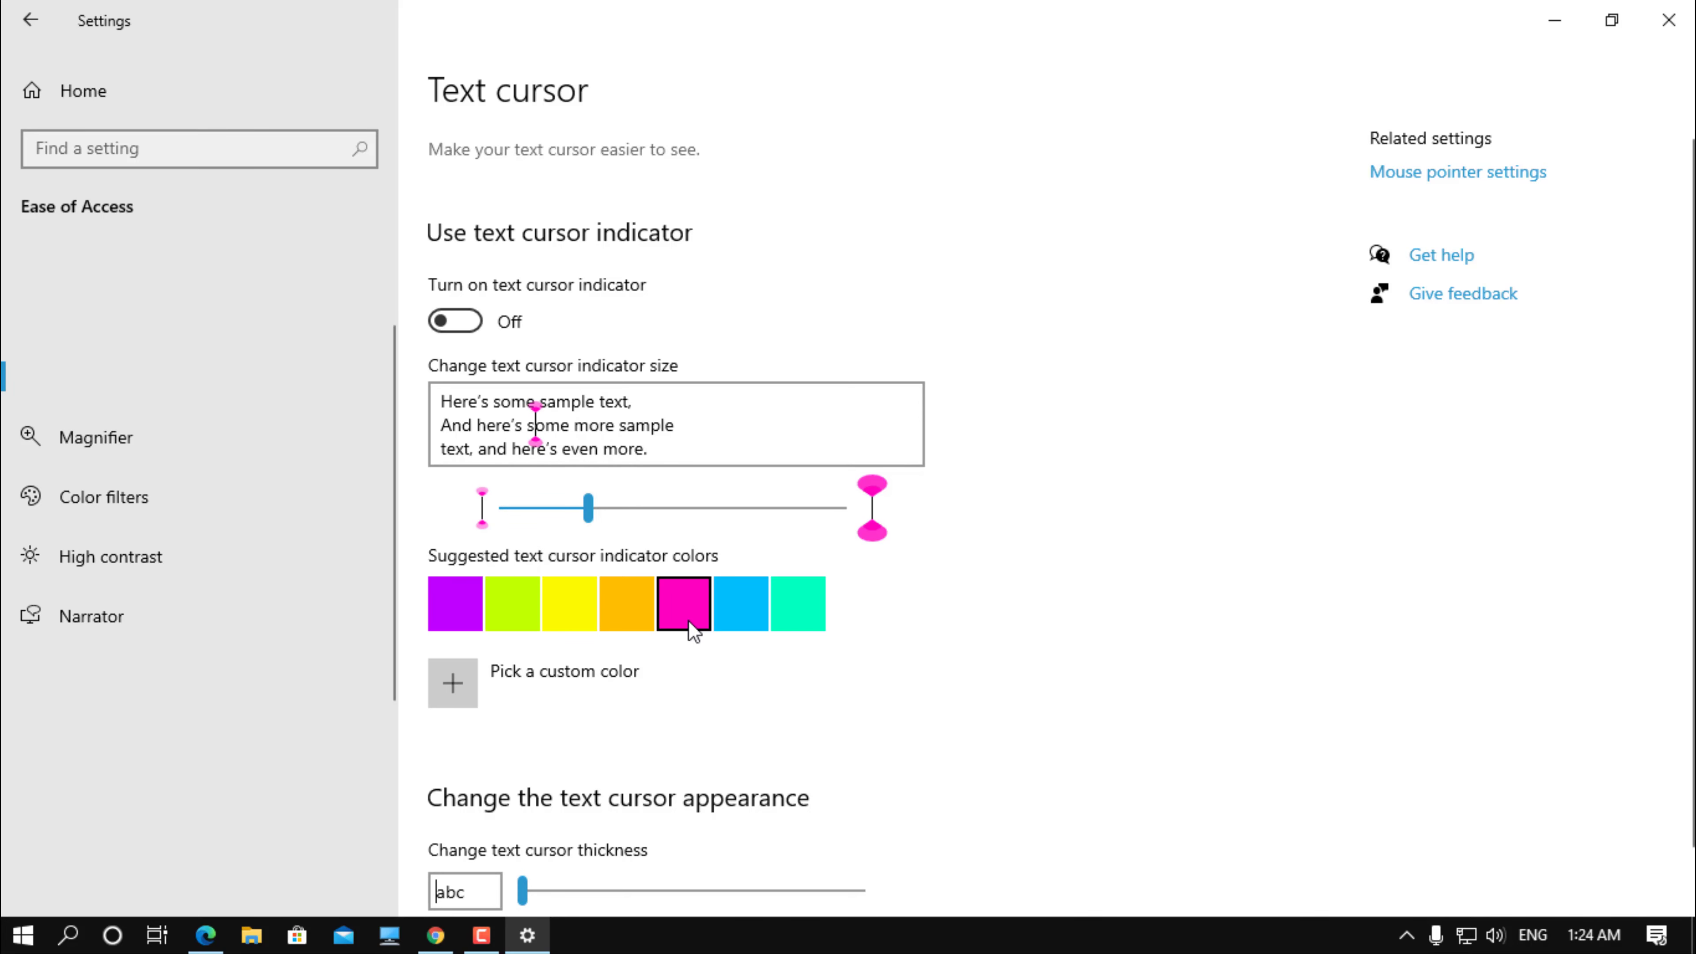
{"action": "left_click", "coordinate": [453, 680]}
{"action": "left_click_drag", "start_coordinate": [886, 379], "coordinate": [903, 355]}
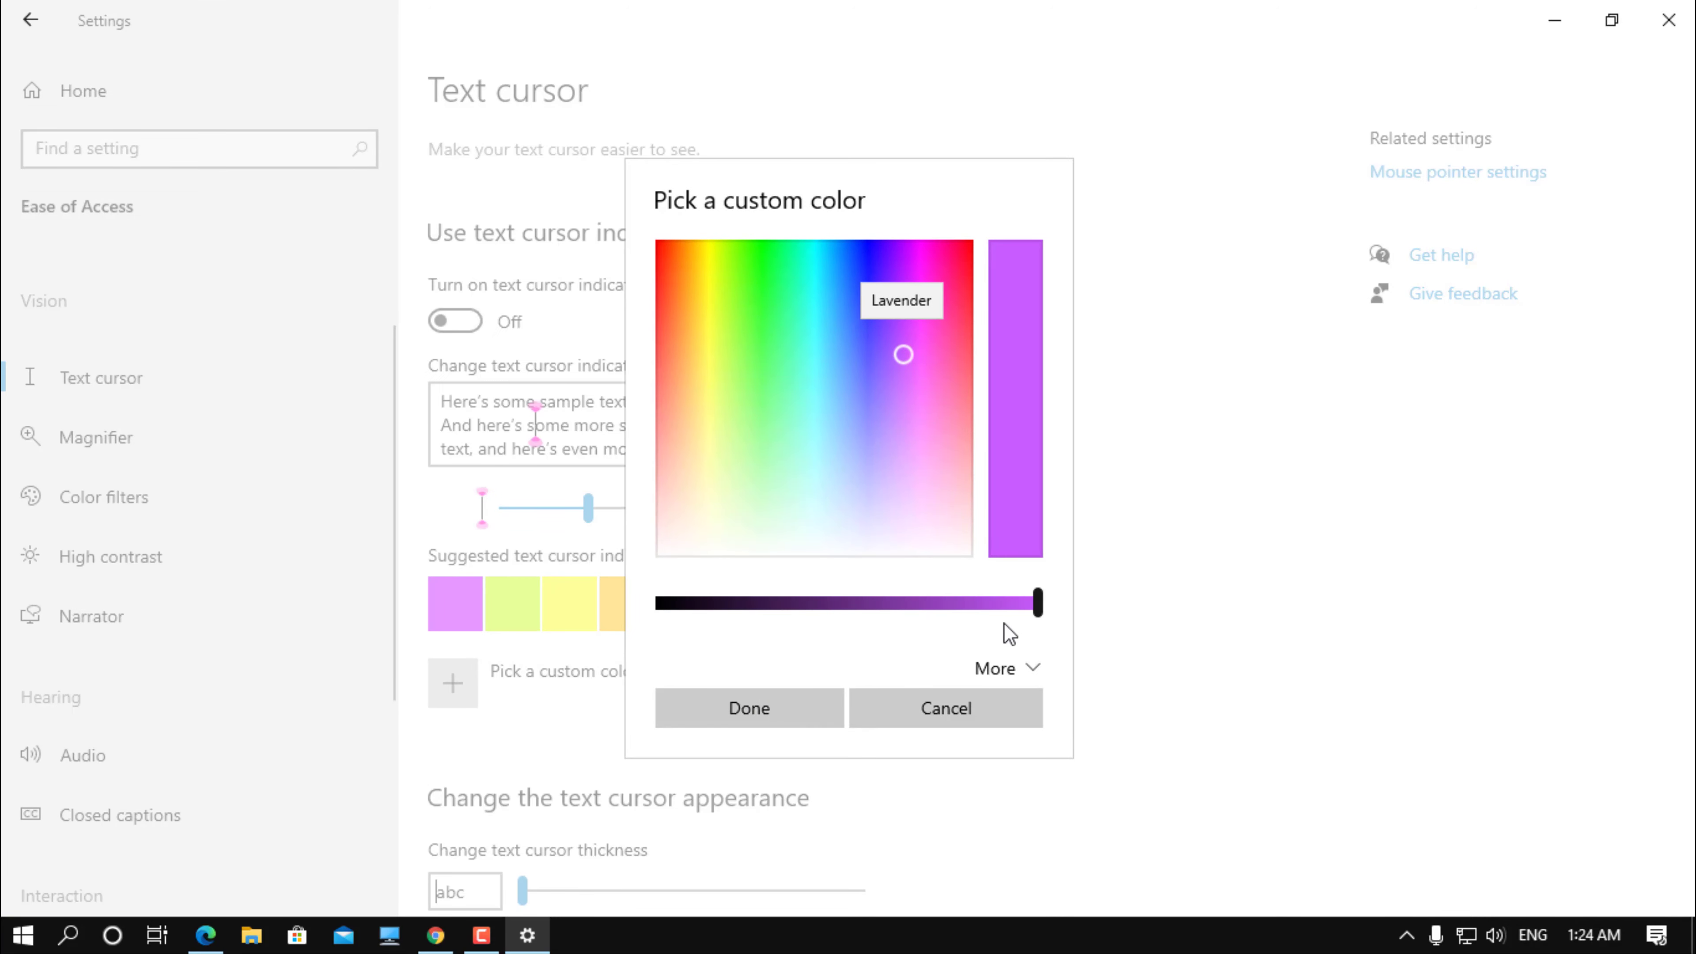
{"action": "left_click_drag", "start_coordinate": [1002, 604], "coordinate": [826, 605]}
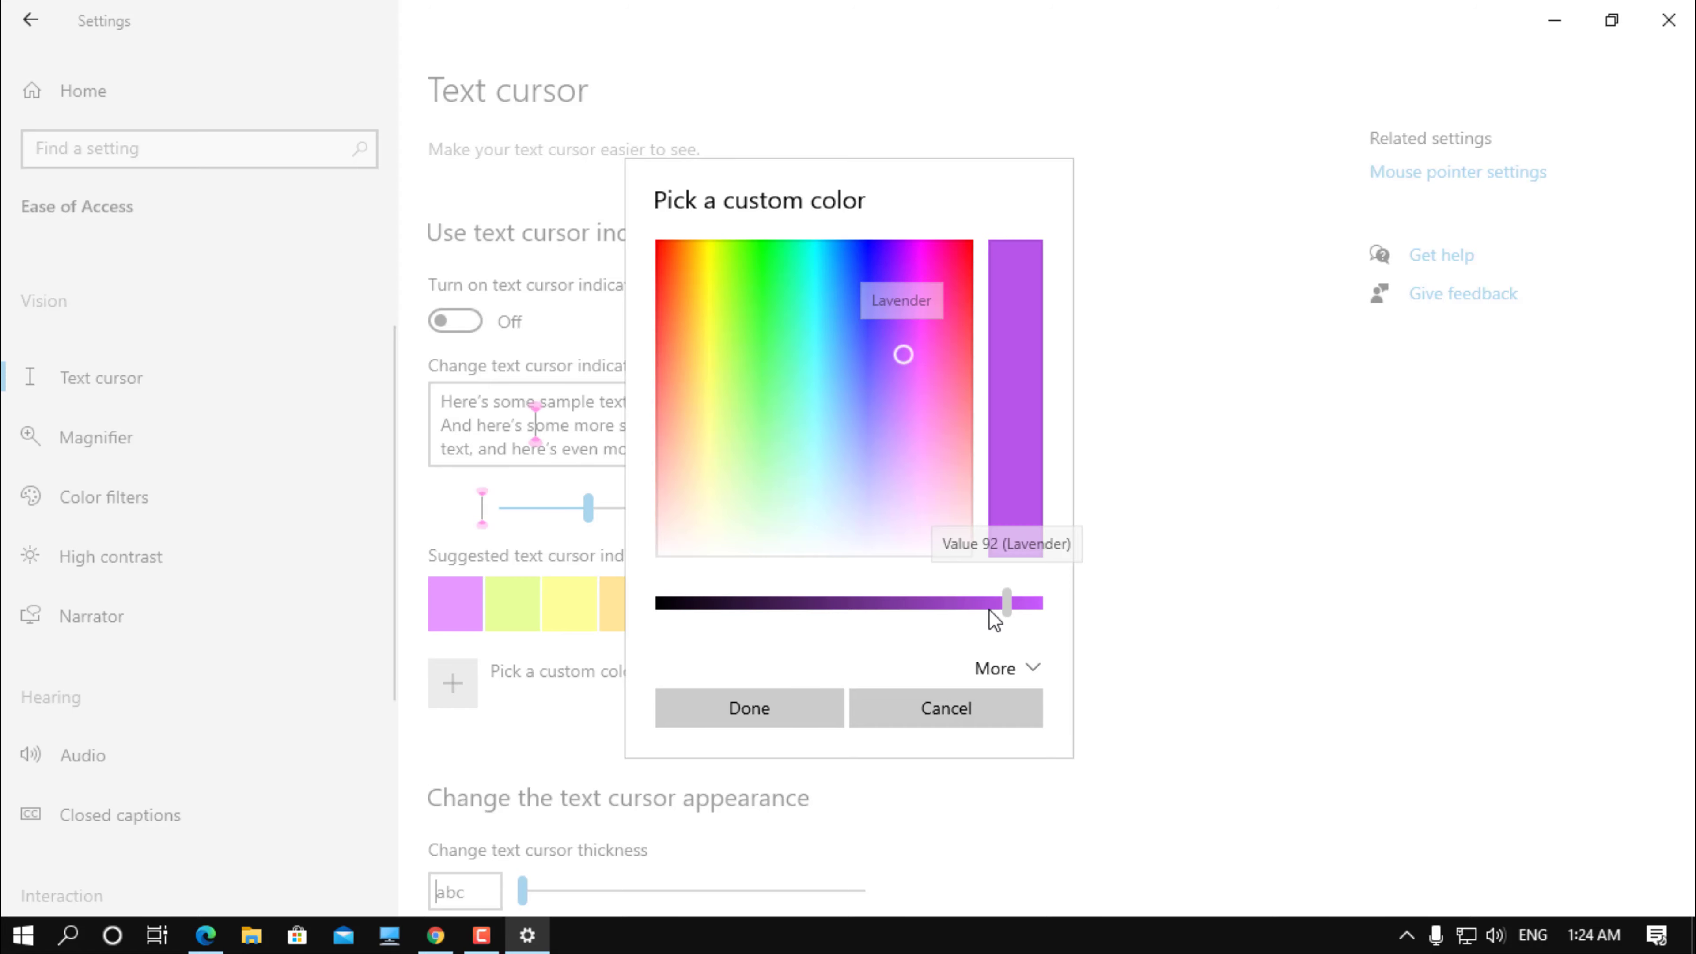
{"action": "left_click", "coordinate": [788, 712]}
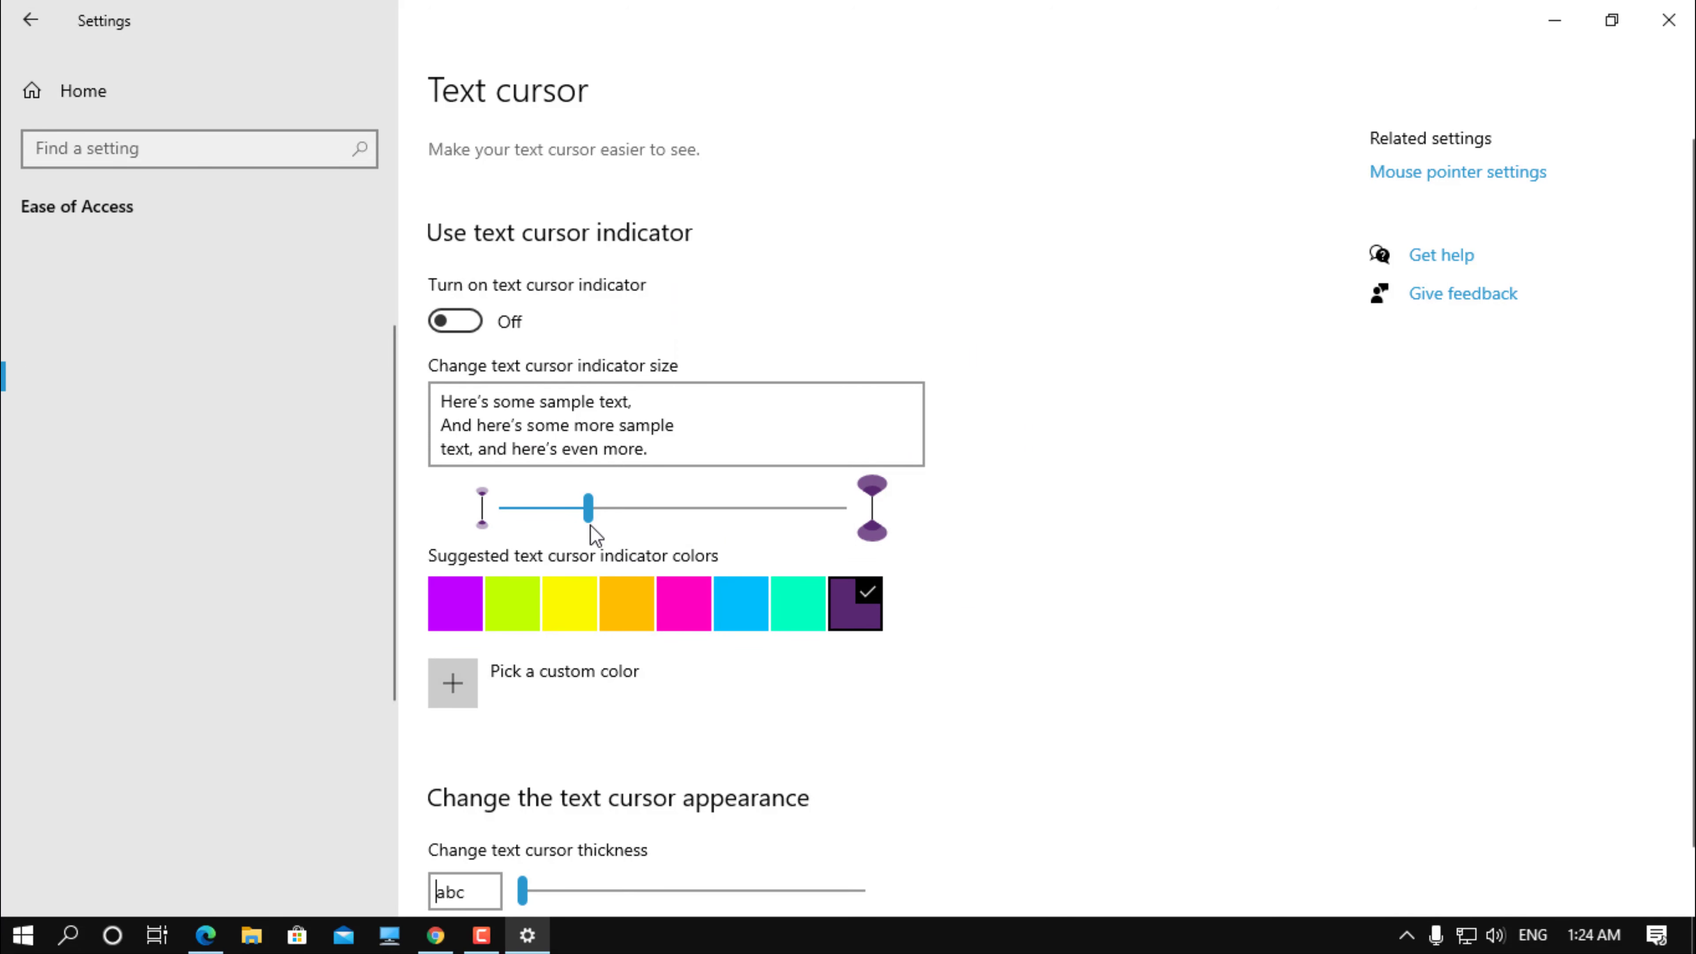
Readjust the cursor indicator size and make the text cursor slightly thicker
{"action": "mouse_move", "coordinate": [590, 527]}
{"action": "left_mouse_down"}
{"action": "mouse_move", "coordinate": [721, 553]}
{"action": "mouse_move", "coordinate": [660, 545]}
{"action": "left_mouse_up"}
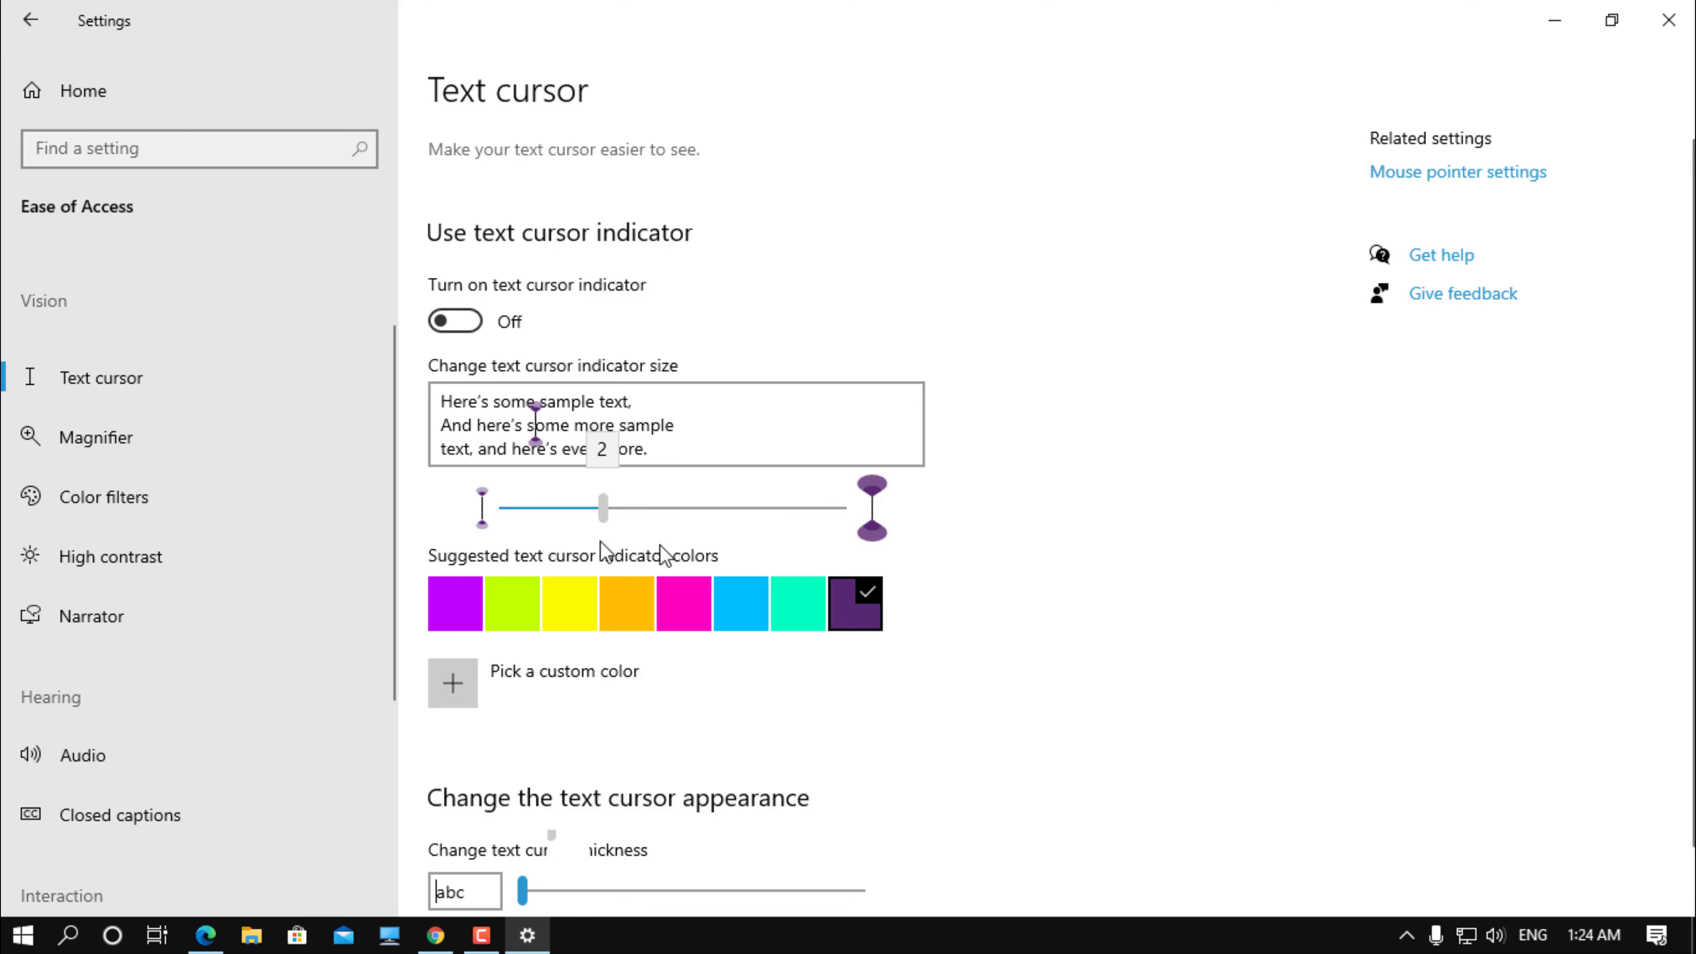
{"action": "left_click_drag", "start_coordinate": [660, 545], "coordinate": [590, 549]}
{"action": "scroll", "coordinate": [606, 570], "scroll_direction": "down", "scroll_amount": 1}
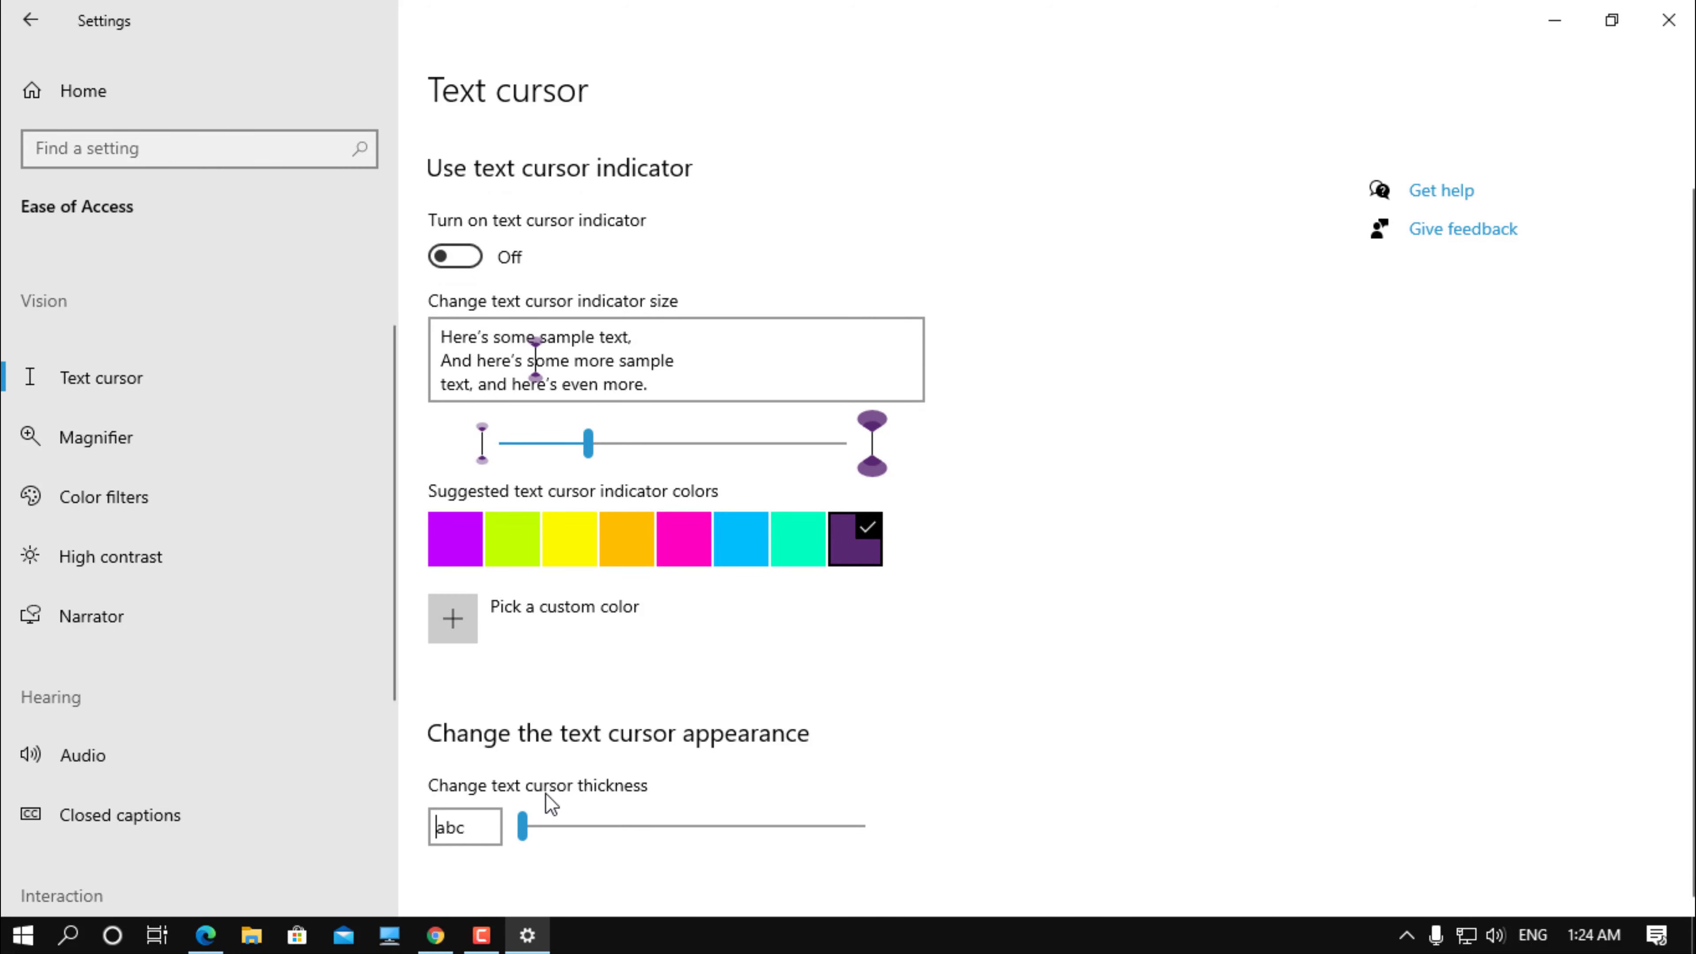
{"action": "left_click", "coordinate": [546, 827]}
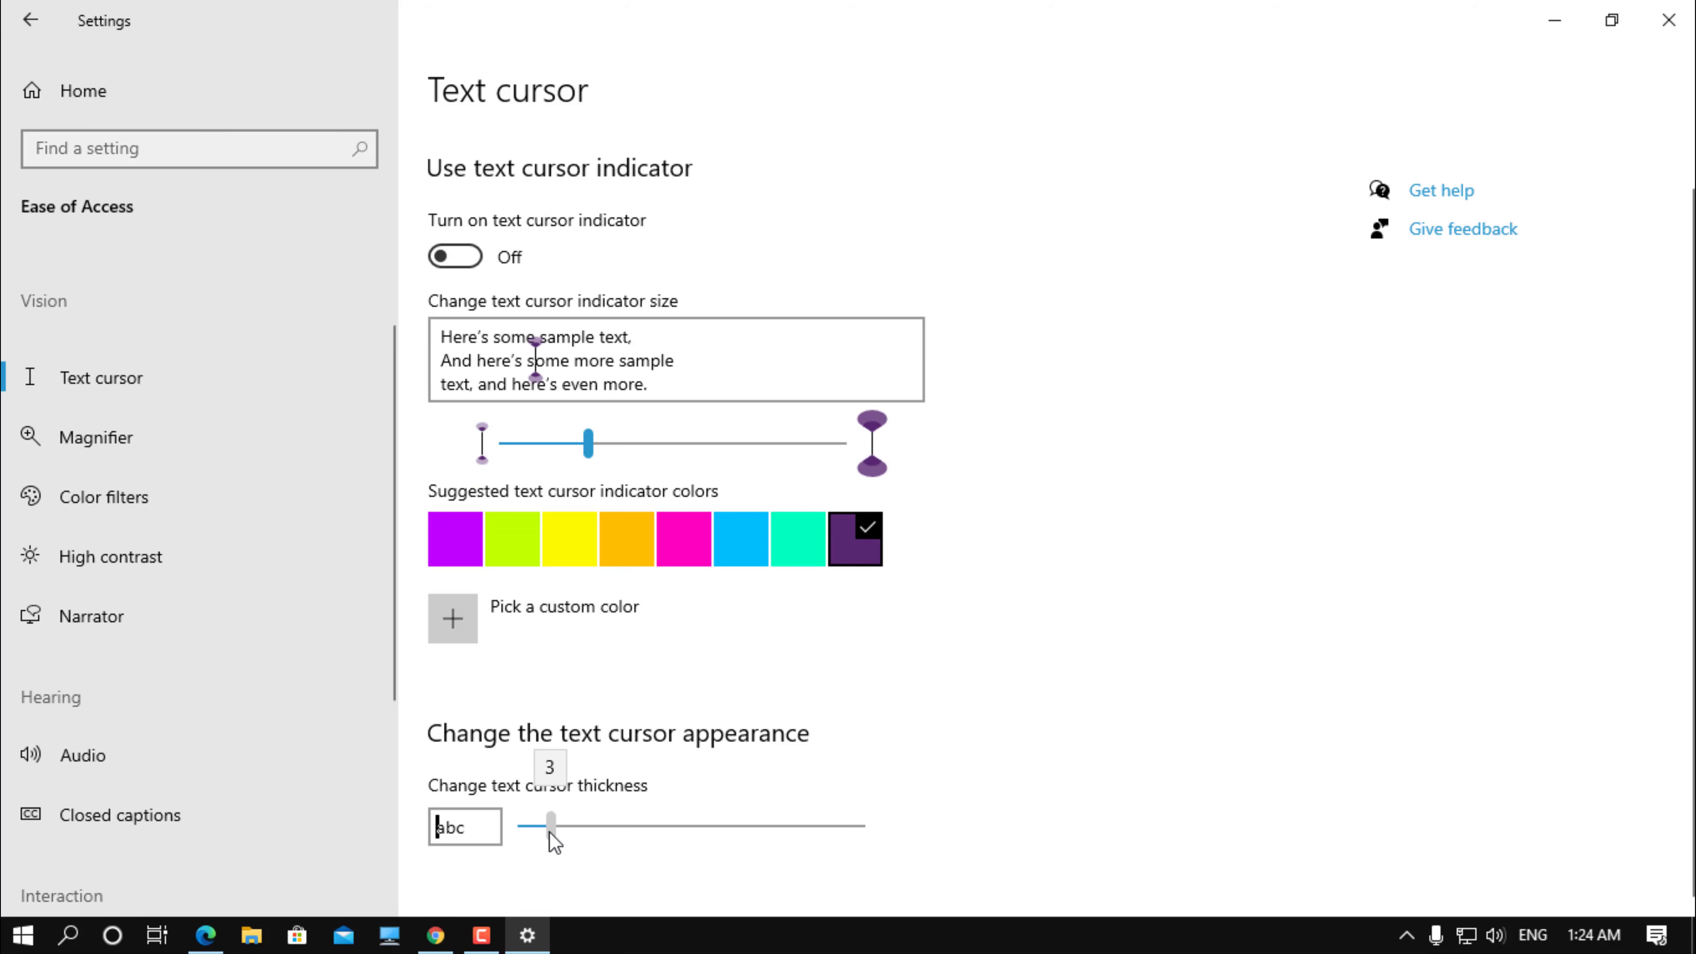
{"action": "mouse_move", "coordinate": [553, 834]}
{"action": "left_mouse_down"}
{"action": "mouse_move", "coordinate": [588, 846]}
{"action": "mouse_move", "coordinate": [535, 842]}
{"action": "left_mouse_up"}
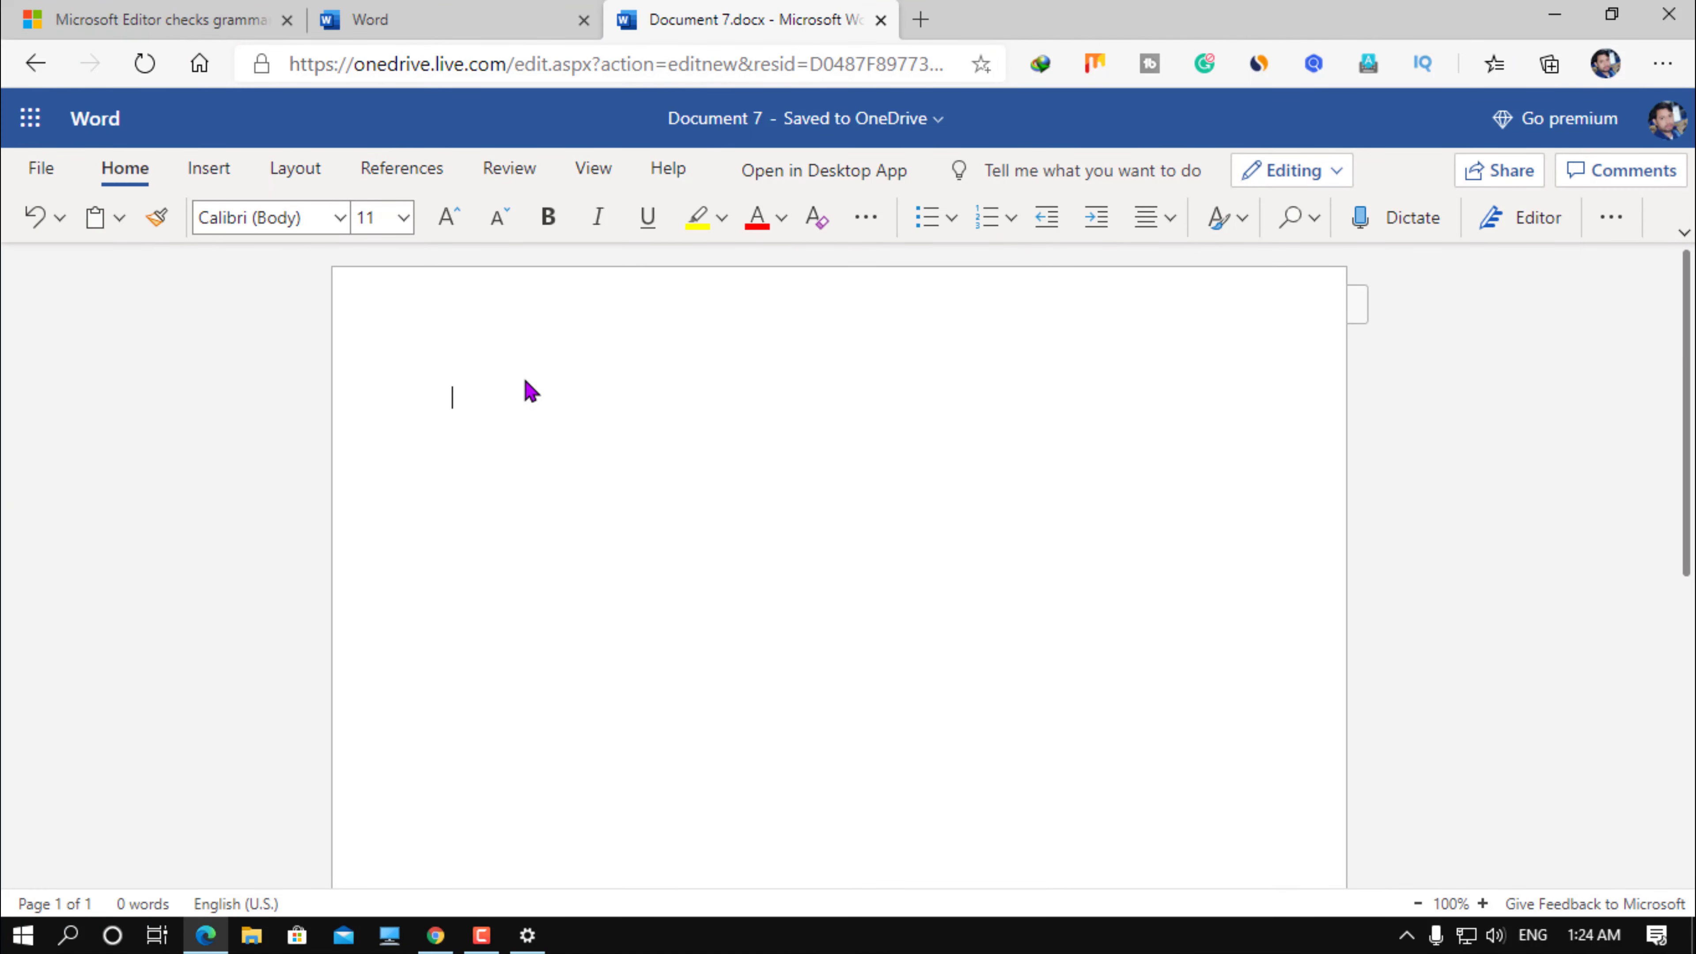
Type 'Now anything you want to', accepting Windows word suggestions along the way
{"action": "type", "text": "Now"}
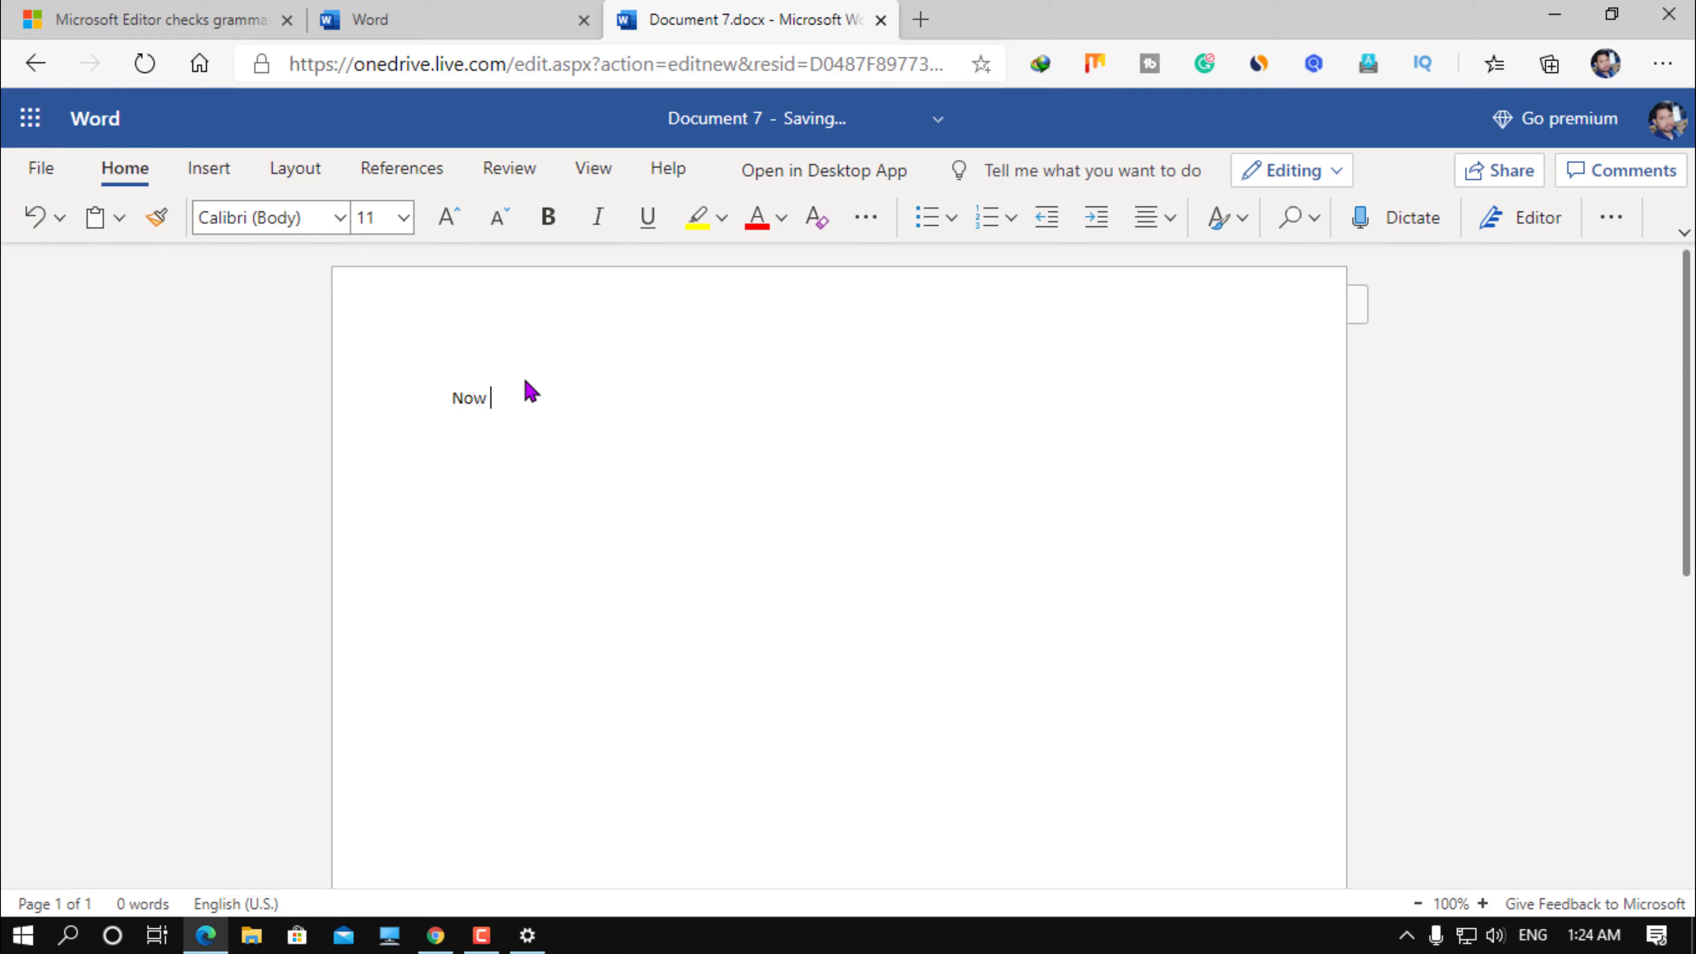
{"action": "type", "text": "you"}
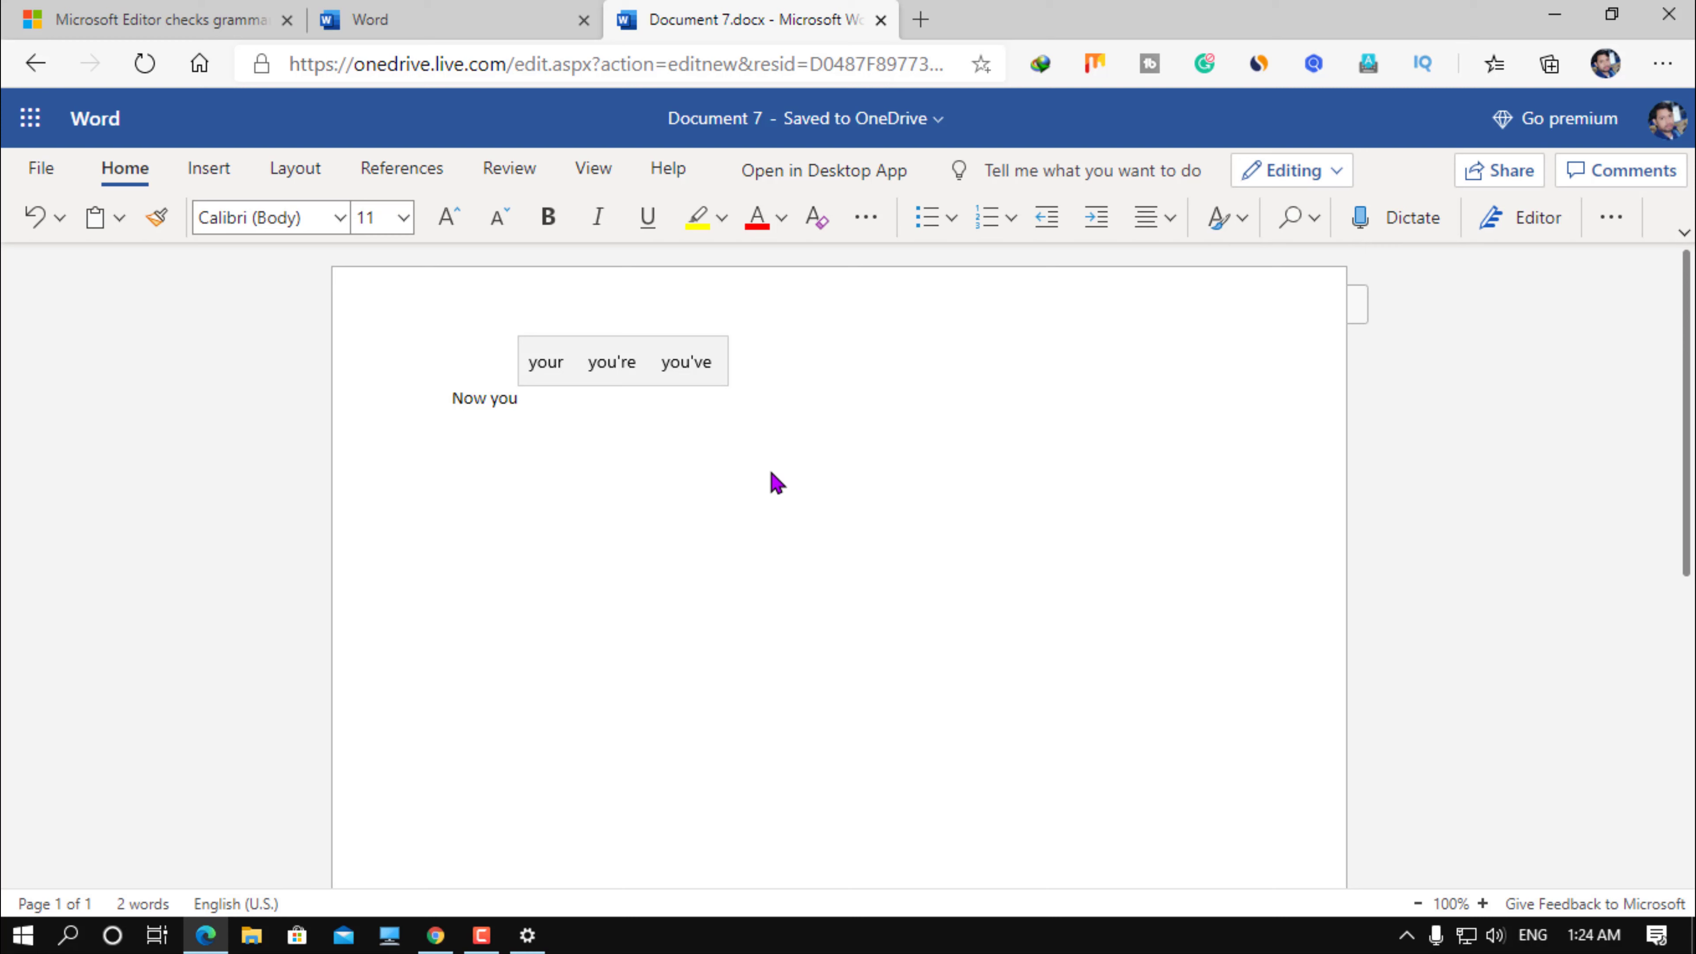
{"action": "key", "text": "BackSpace"}
{"action": "key", "text": "BackSpace"}
{"action": "key", "text": "BackSpace"}
{"action": "type", "text": "a"}
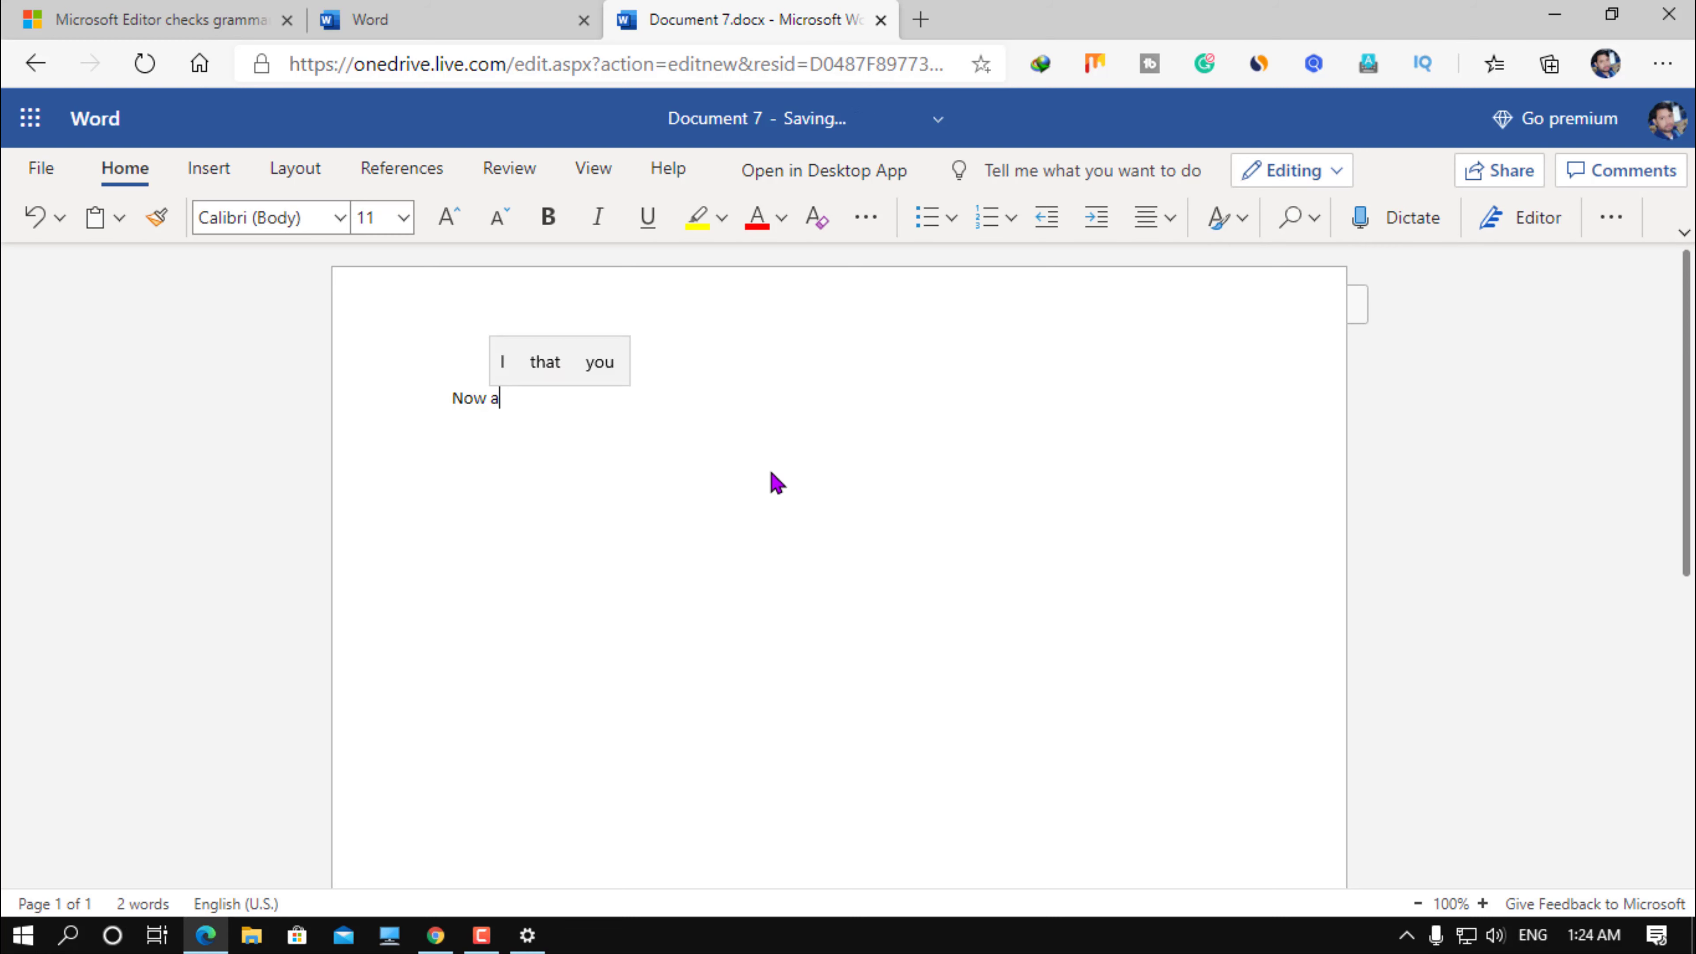
{"action": "type", "text": "ny"}
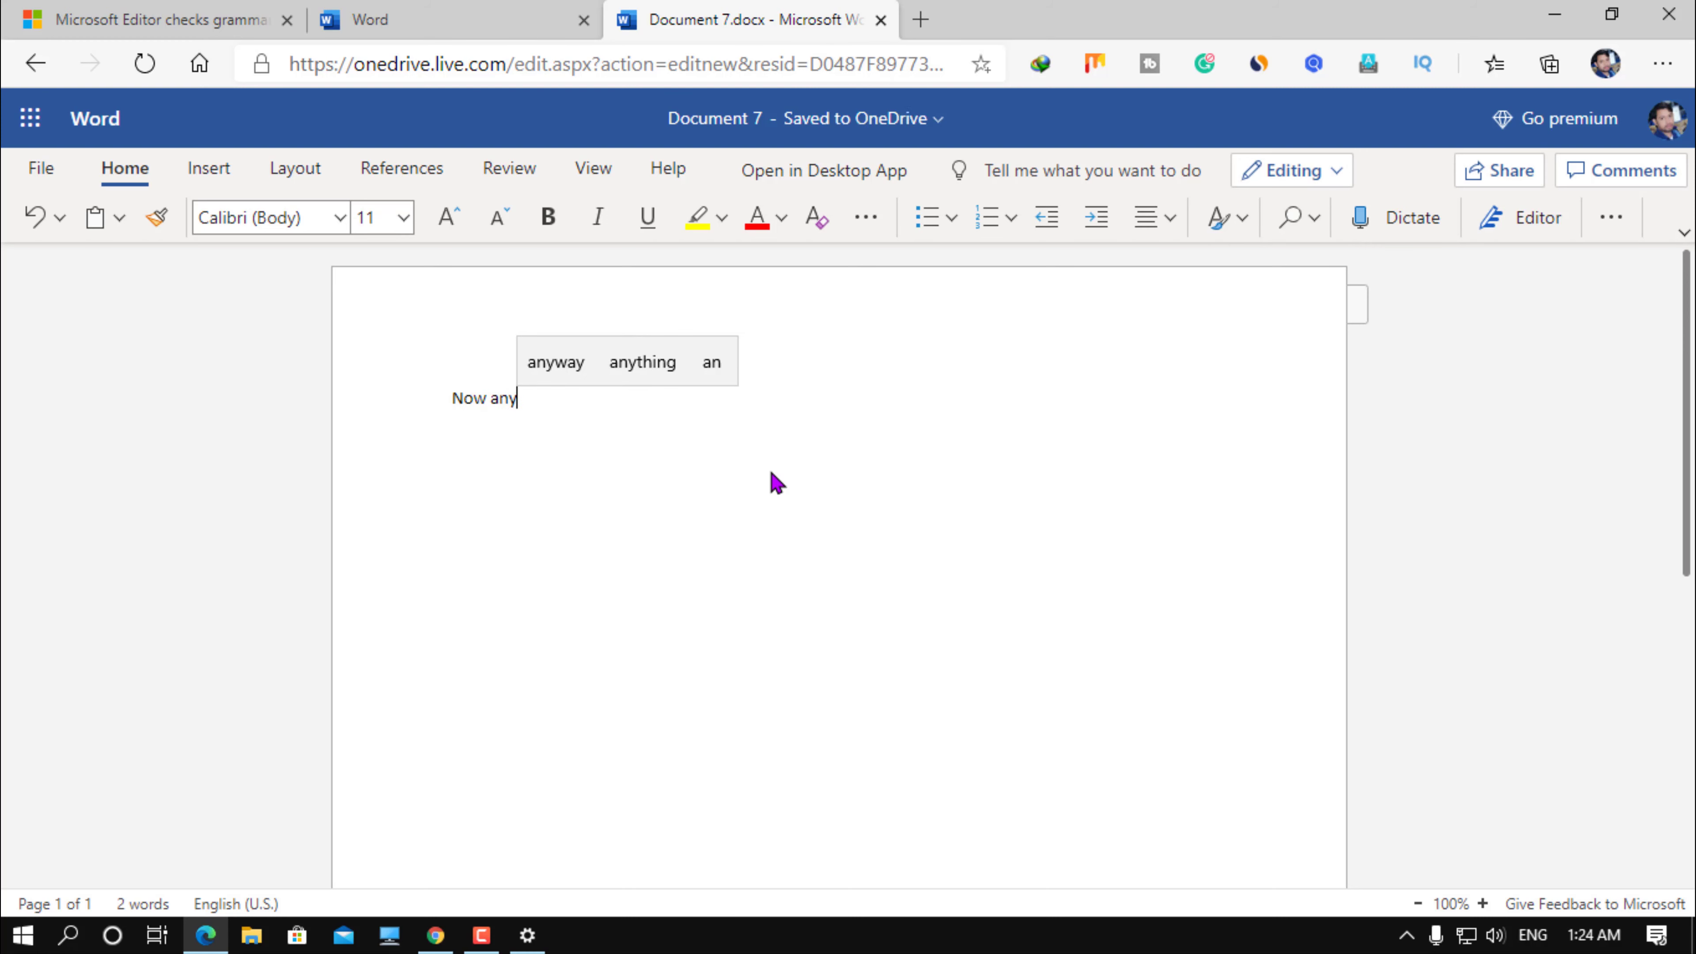
{"action": "key", "text": "Up"}
{"action": "key", "text": "Right"}
{"action": "key", "text": "Return"}
{"action": "key", "text": "Up"}
{"action": "key", "text": "Return"}
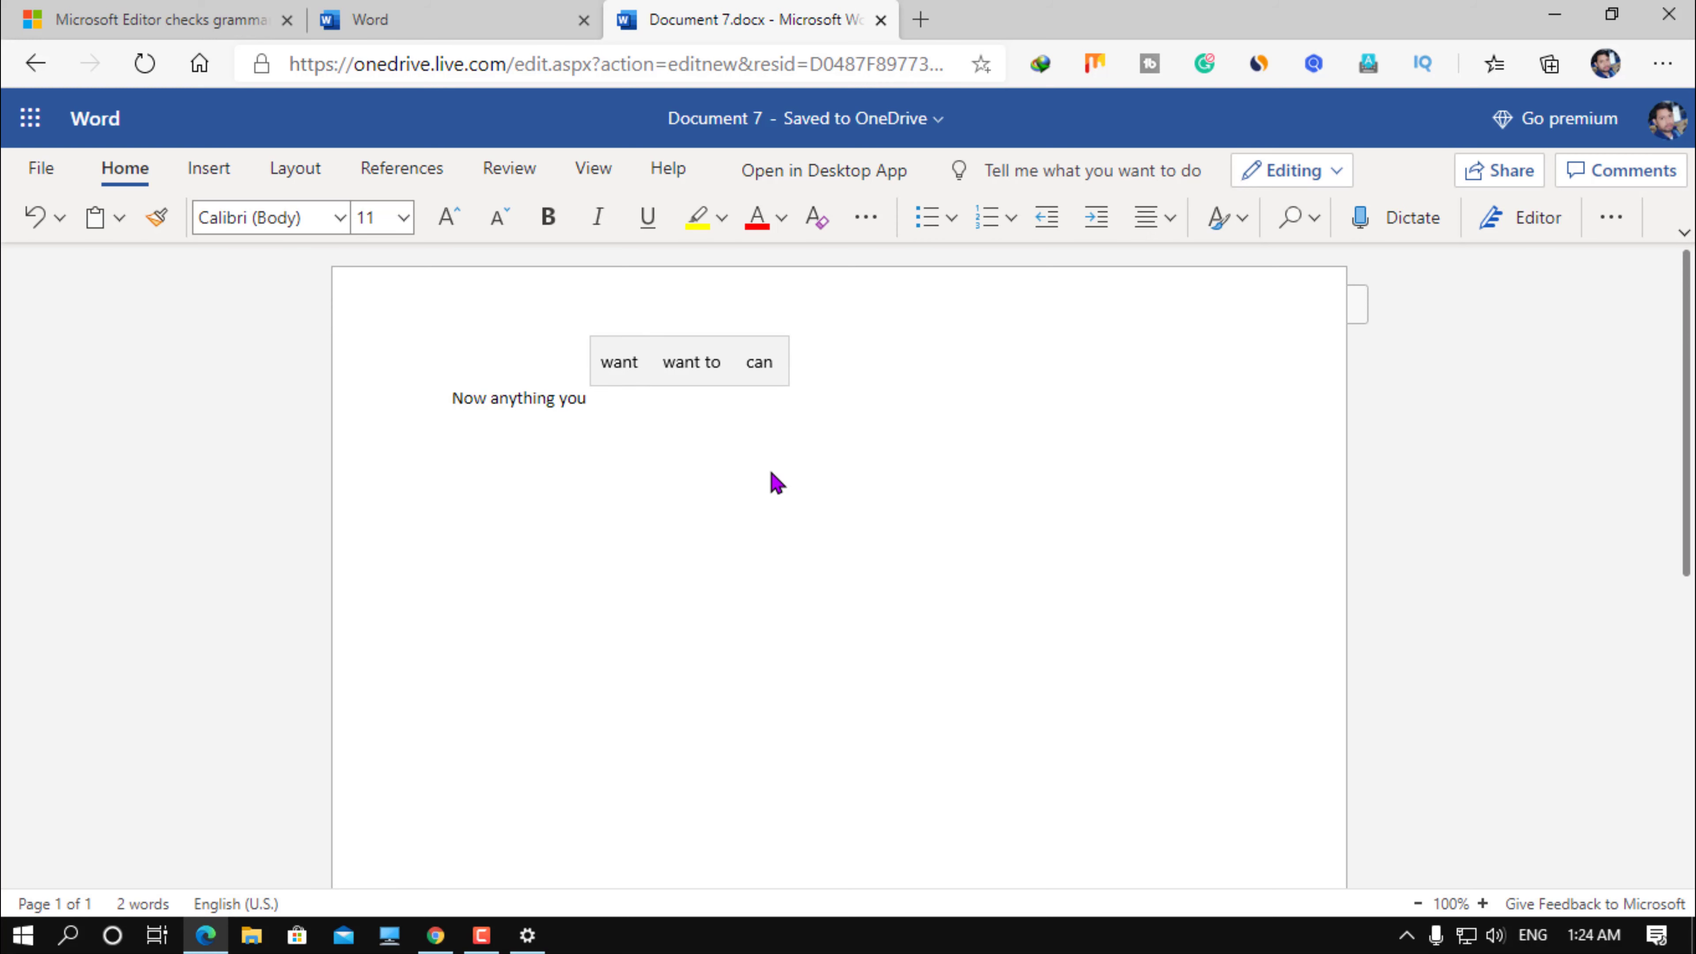
{"action": "key", "text": "Up"}
{"action": "key", "text": "Return"}
{"action": "key", "text": "Up"}
{"action": "key", "text": "Return"}
Continue with 'type here', fixing a typo and accepting a suggested completion for 'sugge'
{"action": "type", "text": "typw1"}
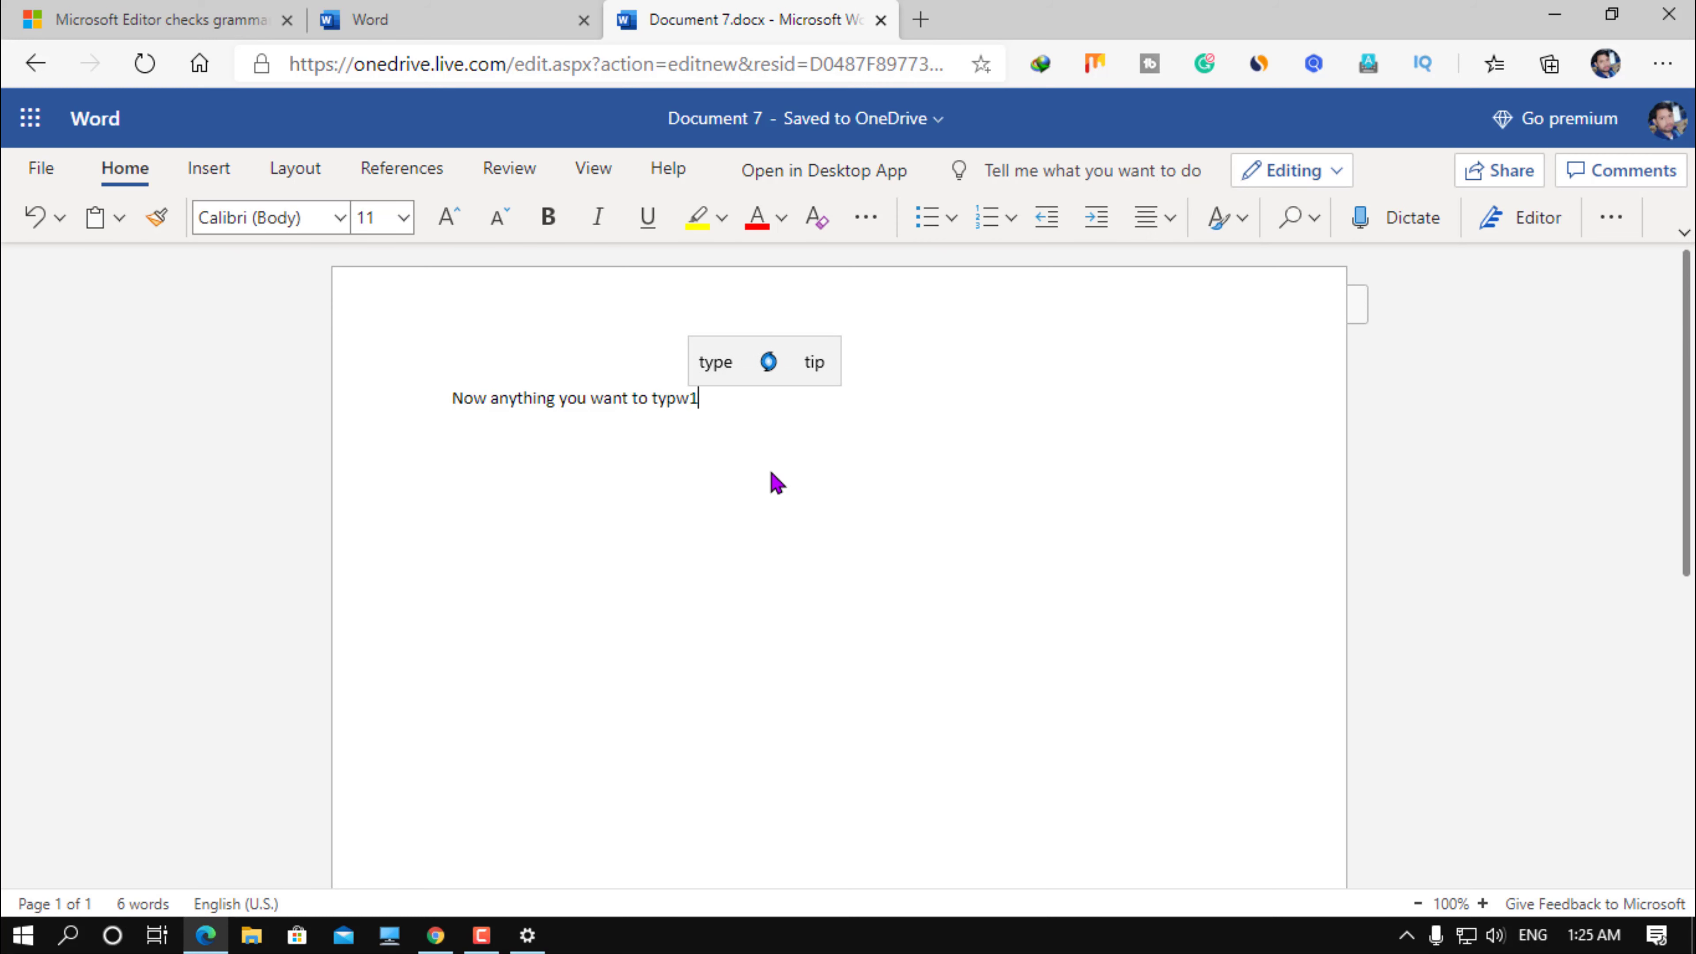
{"action": "key", "text": "BackSpace"}
{"action": "key", "text": "BackSpace"}
{"action": "type", "text": "e1"}
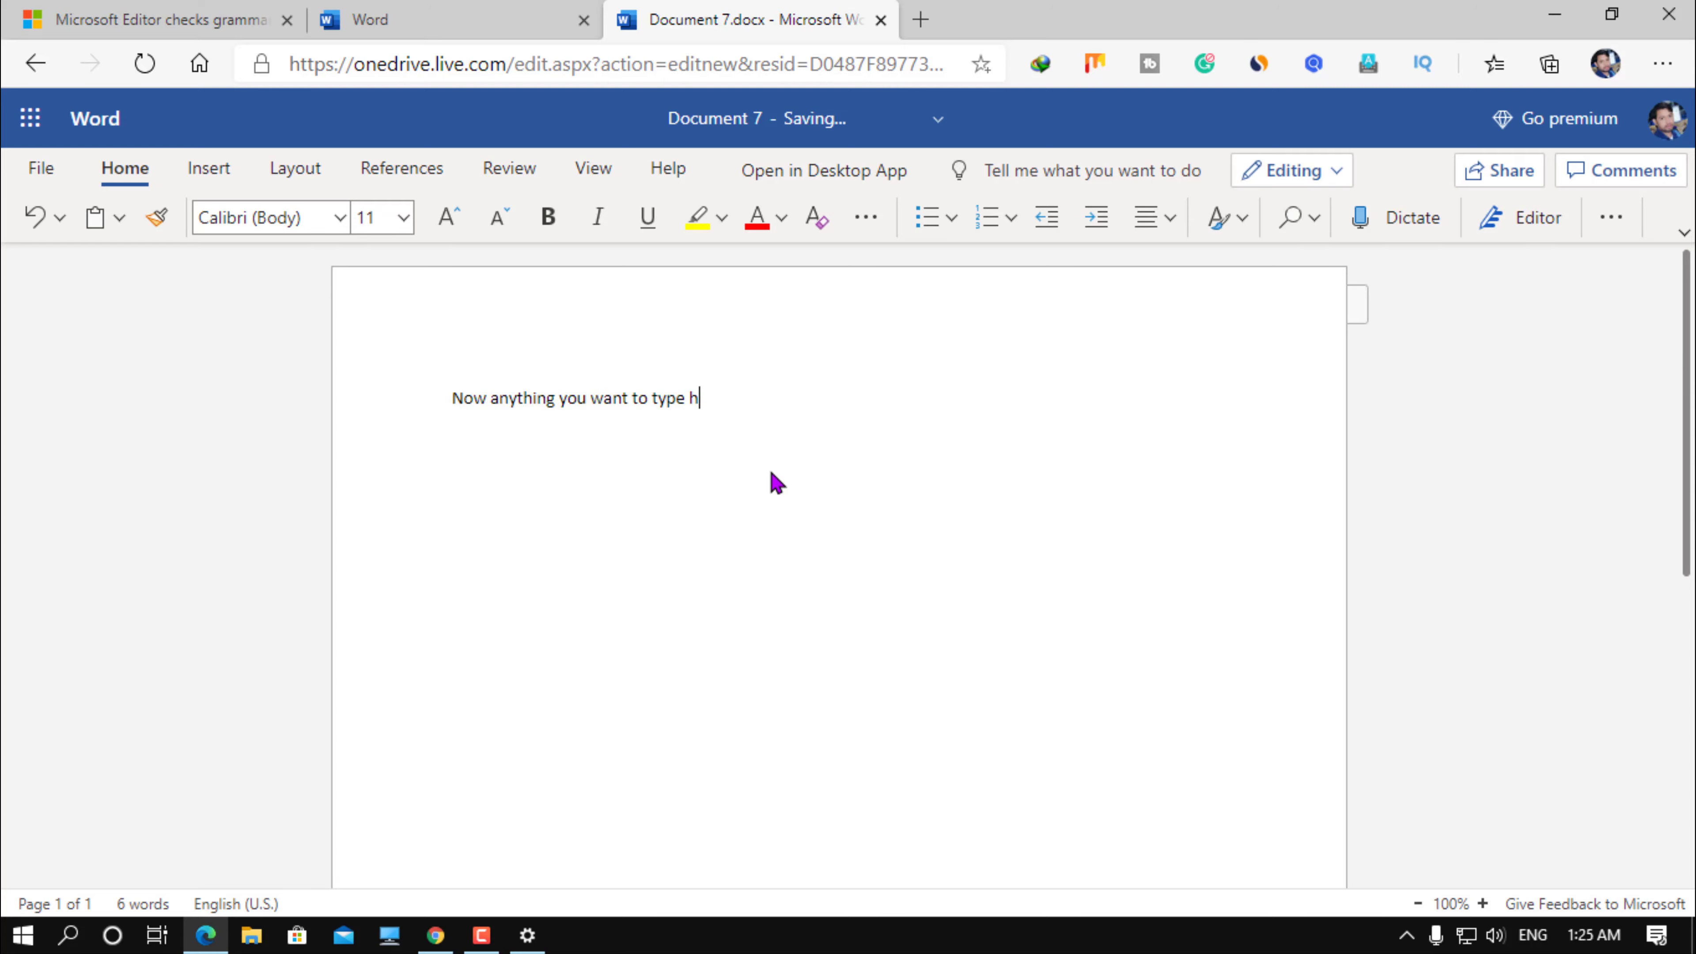
{"action": "type", "text": "ere sugge"}
{"action": "key", "text": "Up"}
{"action": "key", "text": "Right"}
{"action": "key", "text": "Right"}
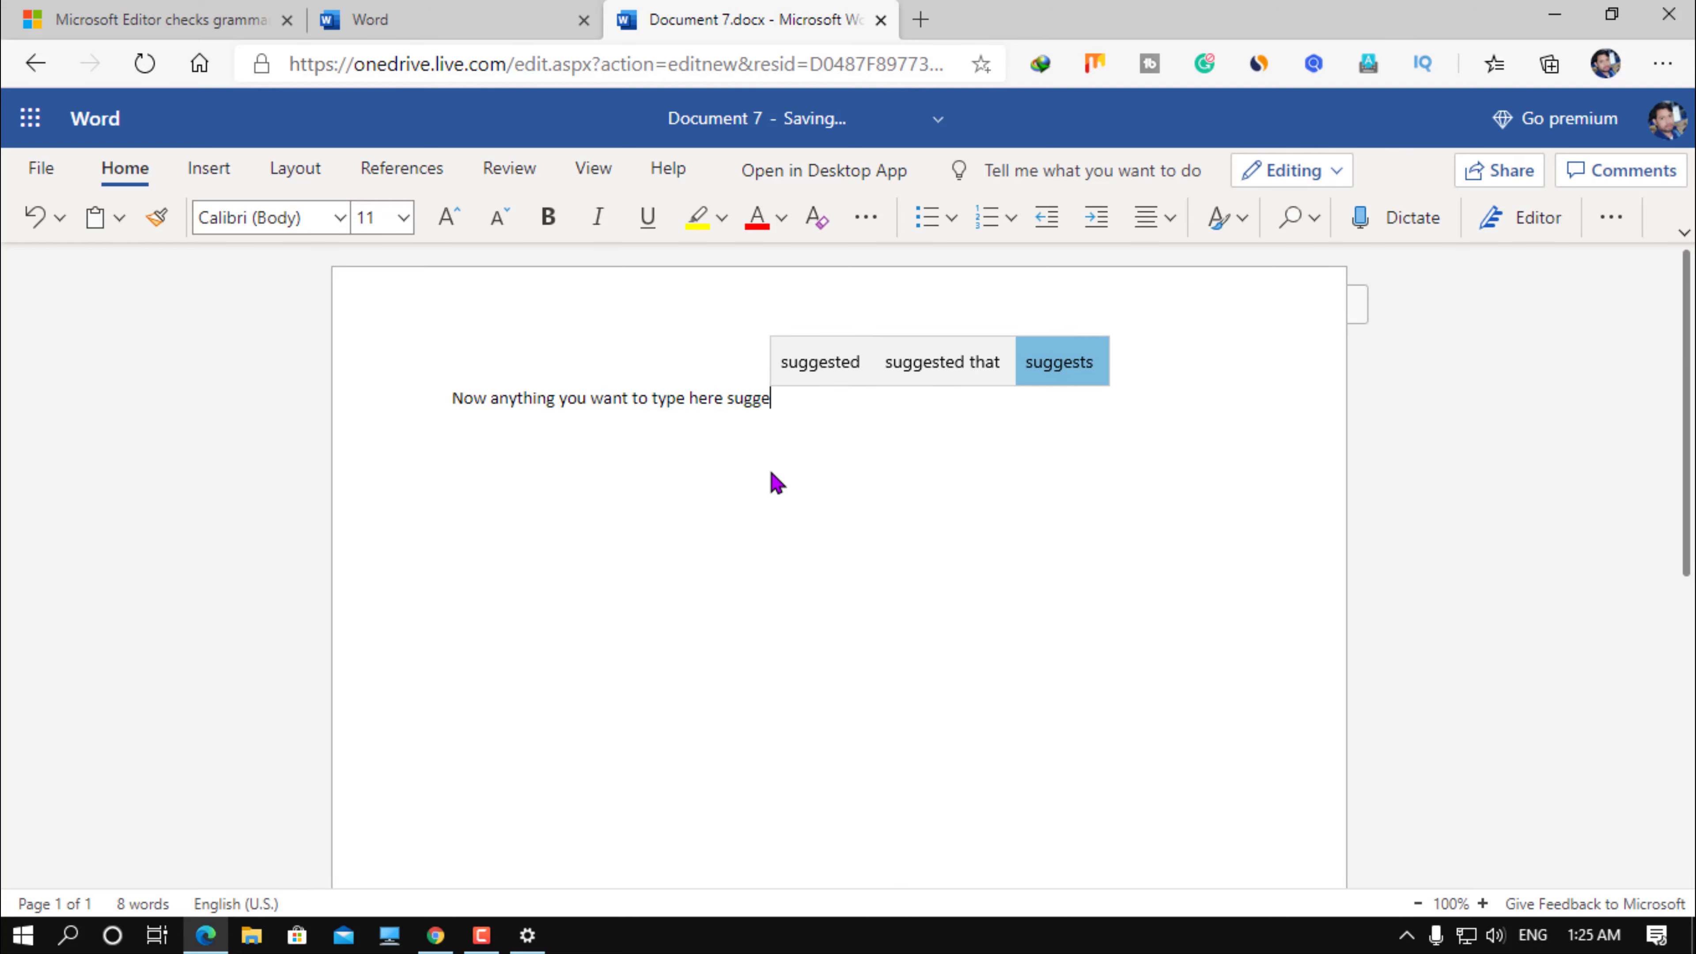
{"action": "key", "text": "Left"}
{"action": "key", "text": "Return"}
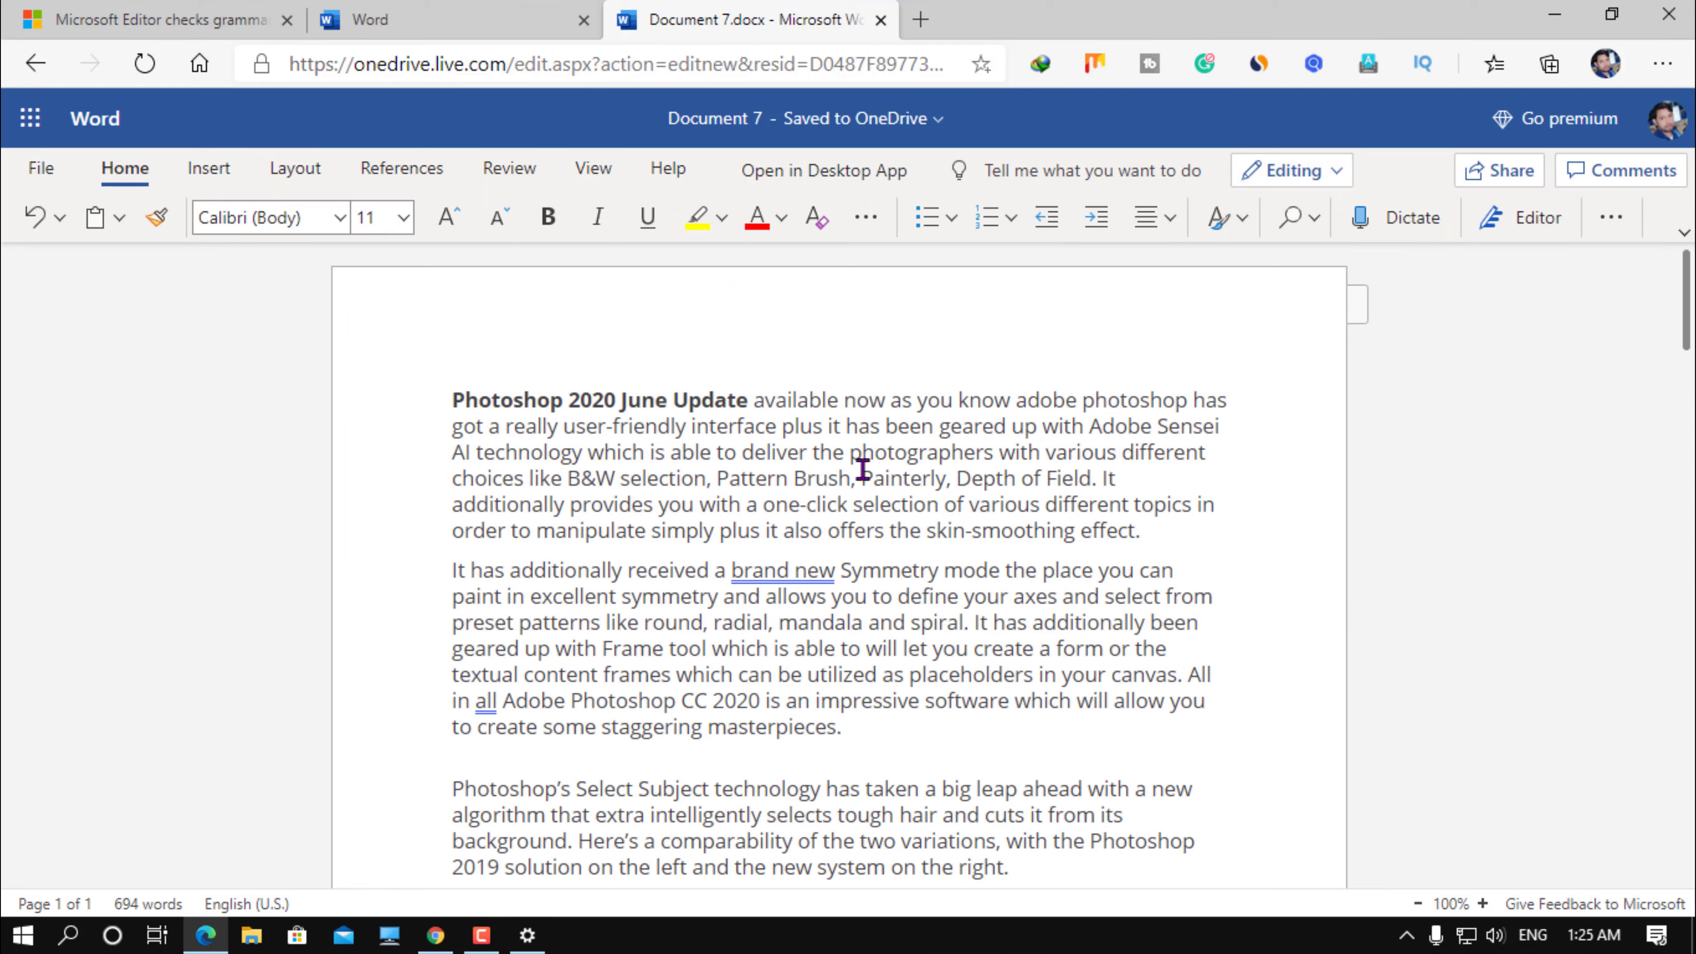
Open the Editor pane with the cursor in the Photoshop article's first paragraph
{"action": "left_click", "coordinate": [862, 470]}
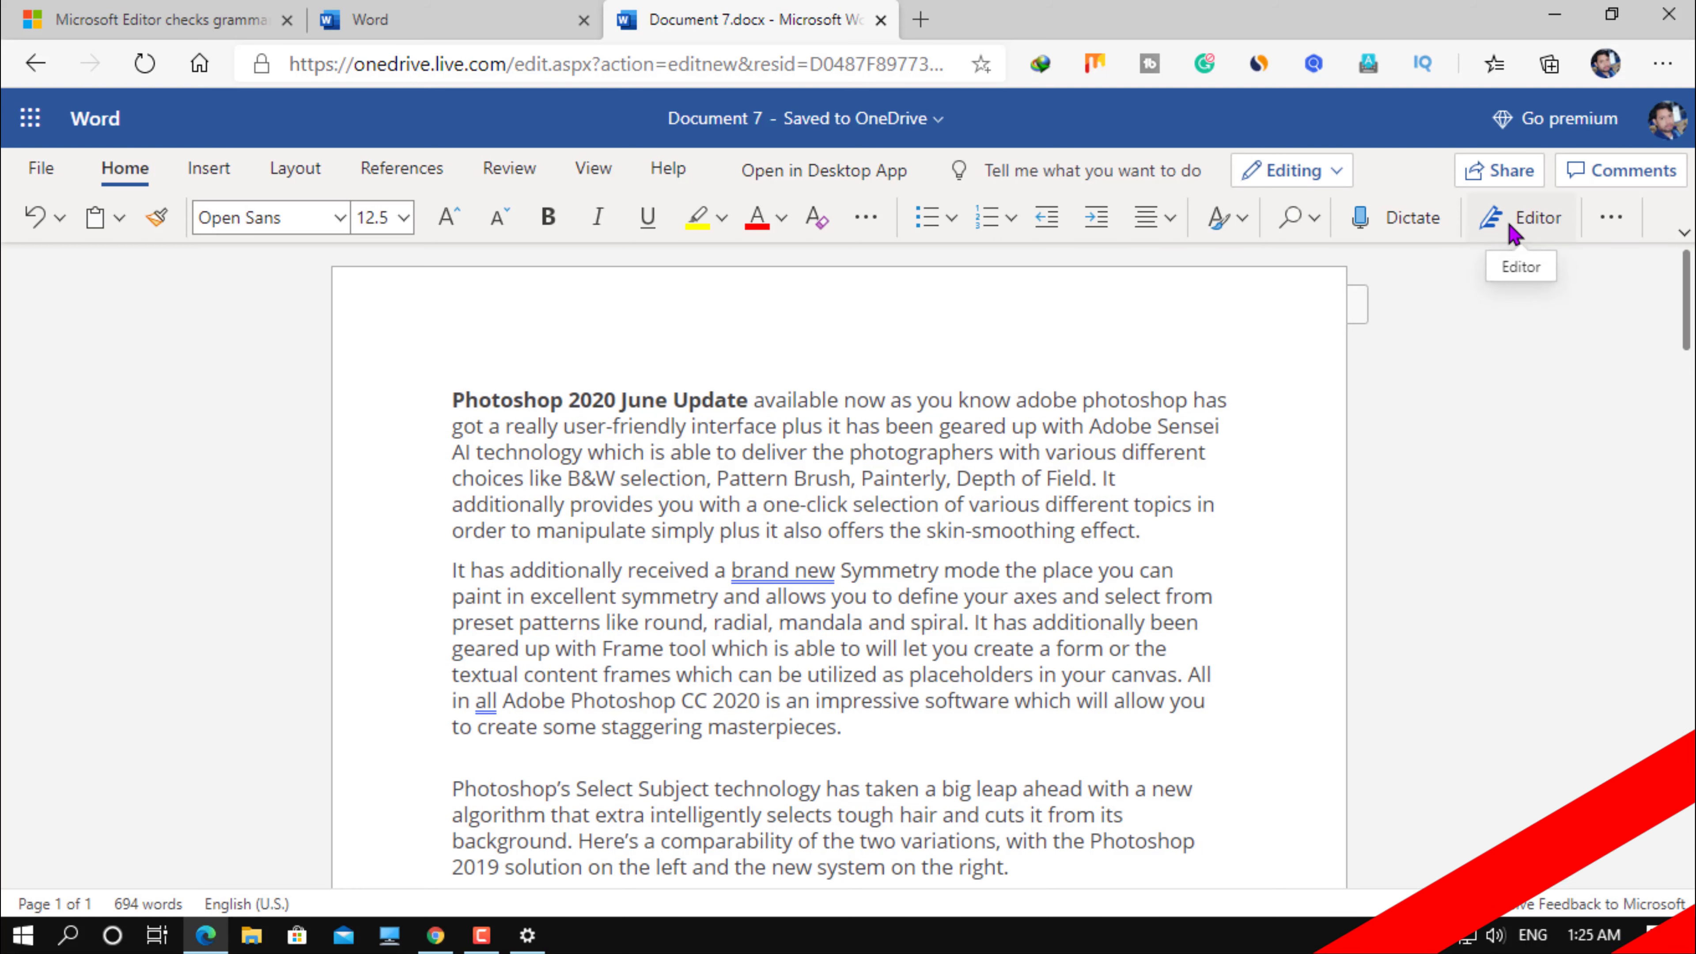
{"action": "left_click", "coordinate": [1511, 231]}
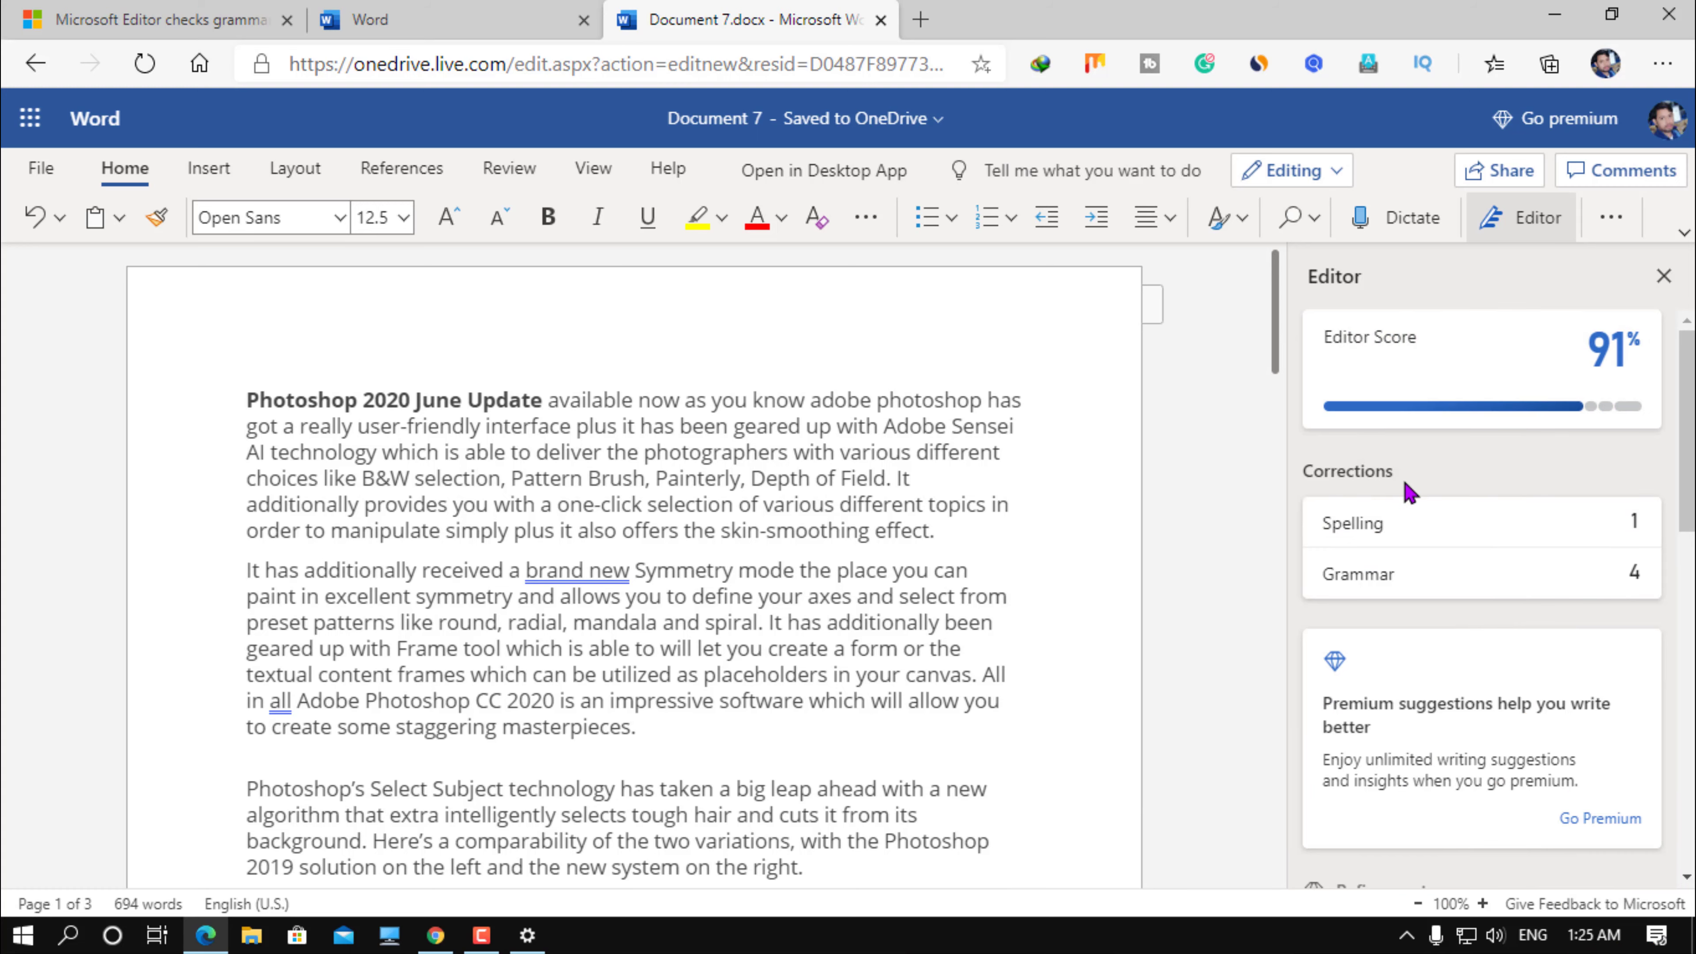
Correct 'enchancment' to 'enchantment' in Editor, then view the 'options:' grammar issue
{"action": "scroll", "coordinate": [1485, 547], "scroll_direction": "down", "scroll_amount": 2}
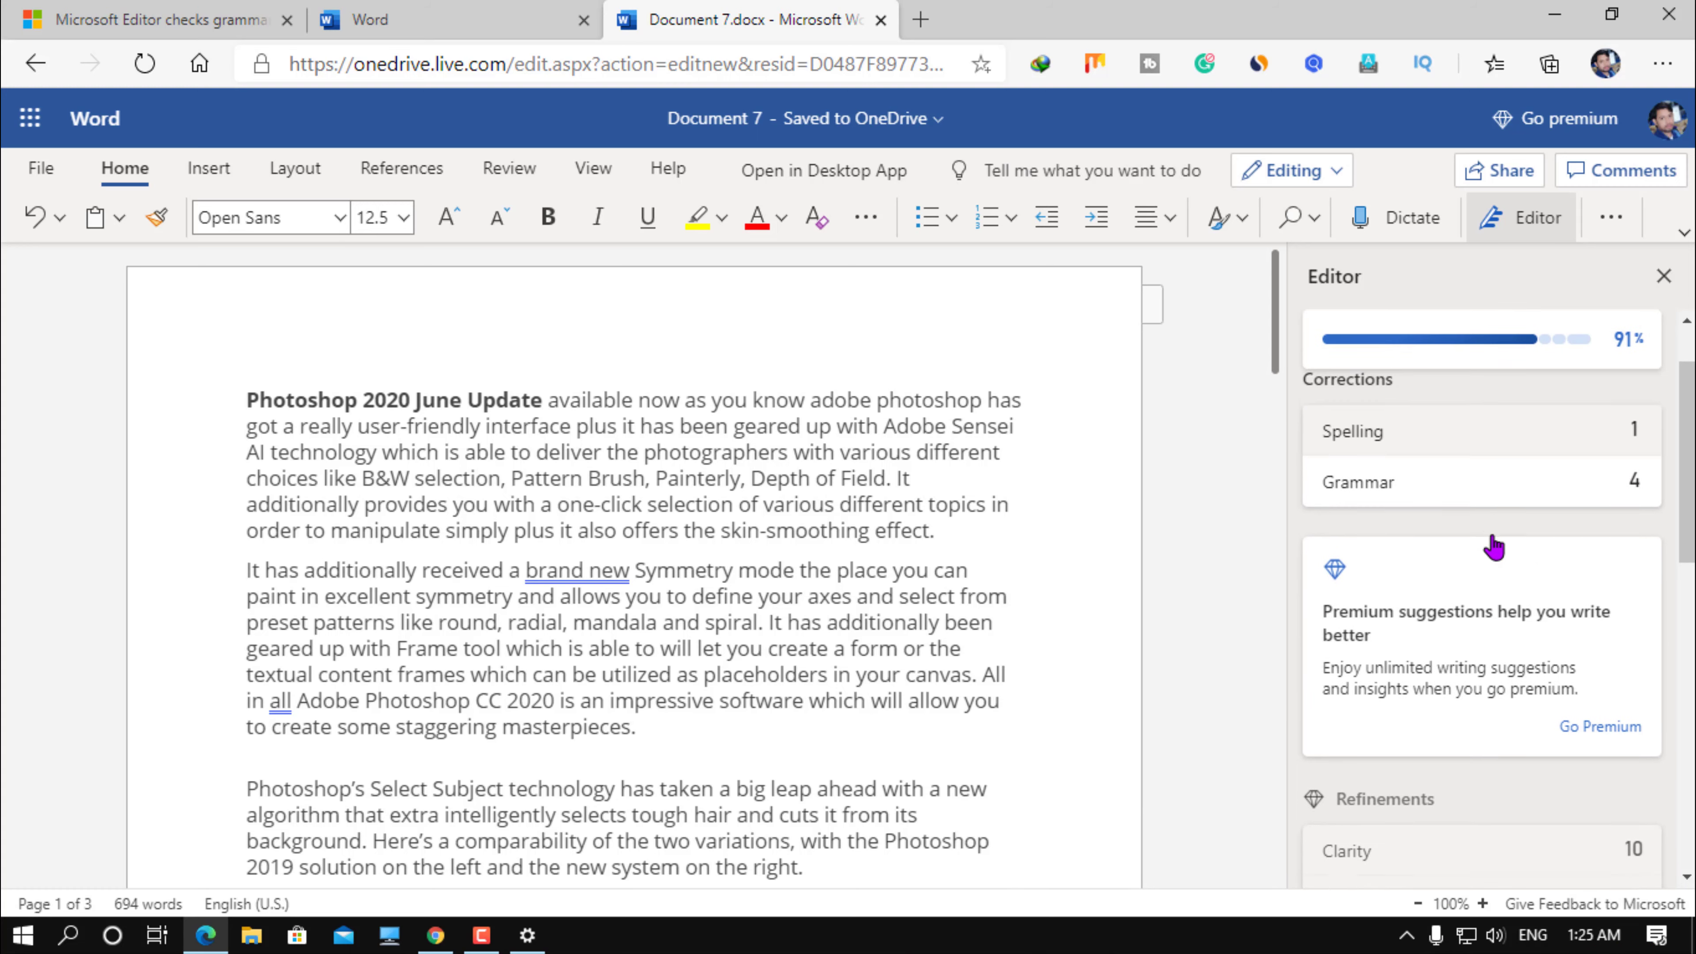
{"action": "left_click", "coordinate": [1389, 440]}
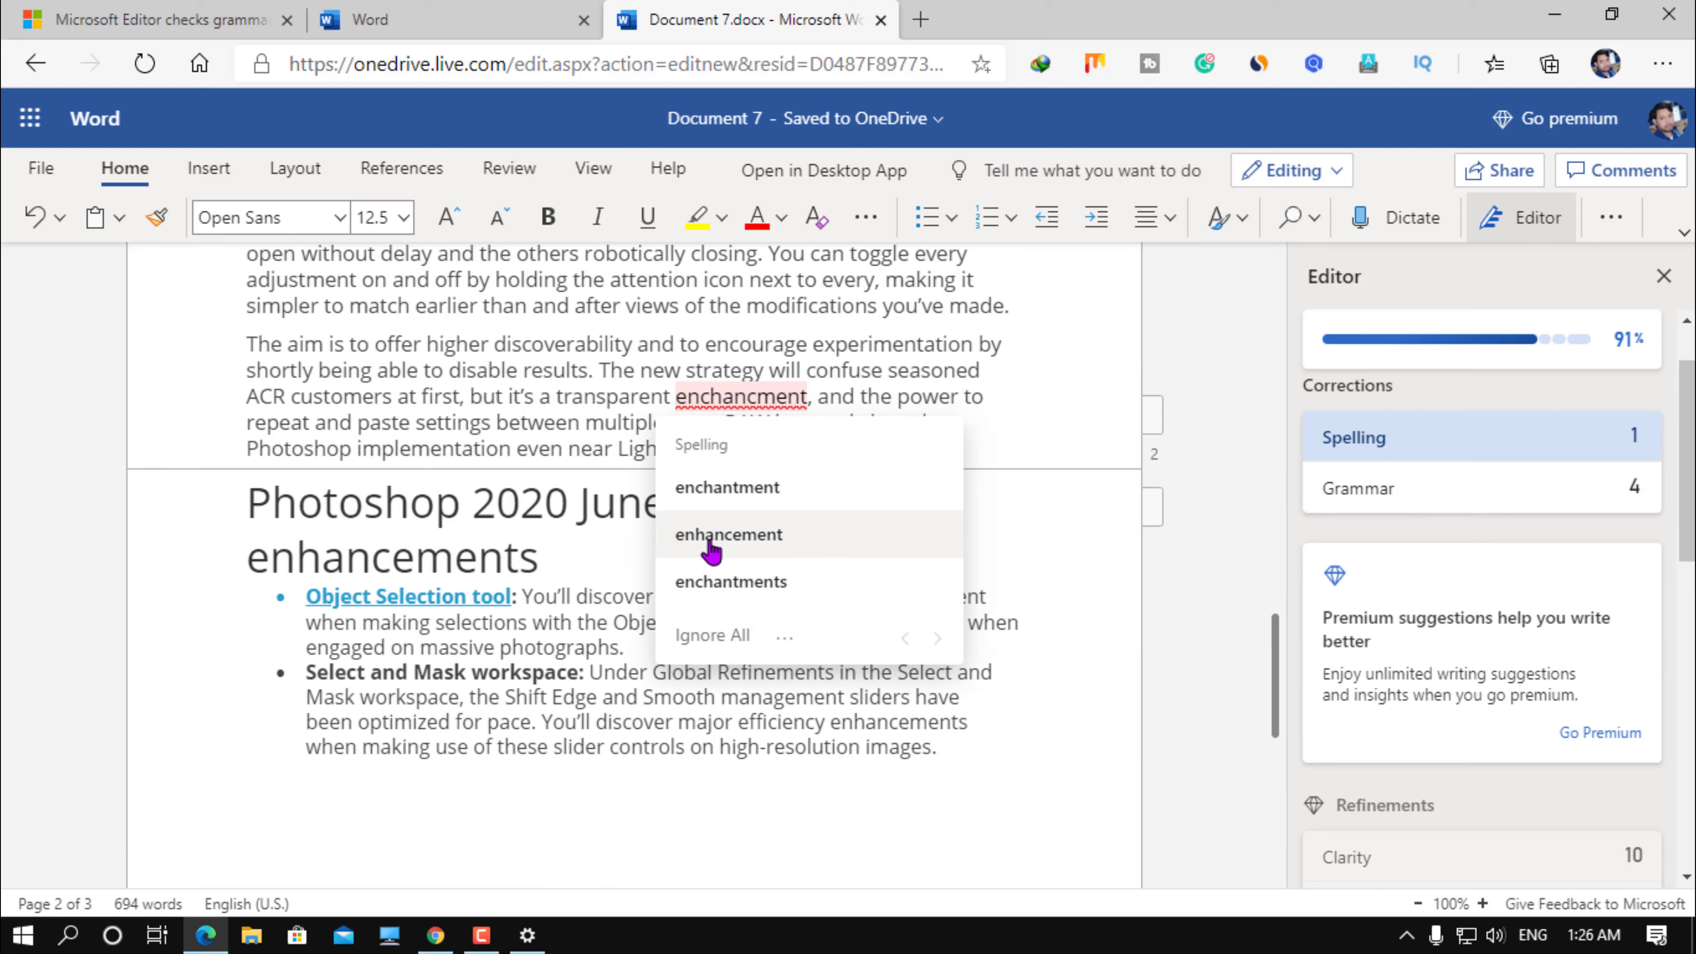
{"action": "left_click", "coordinate": [721, 497]}
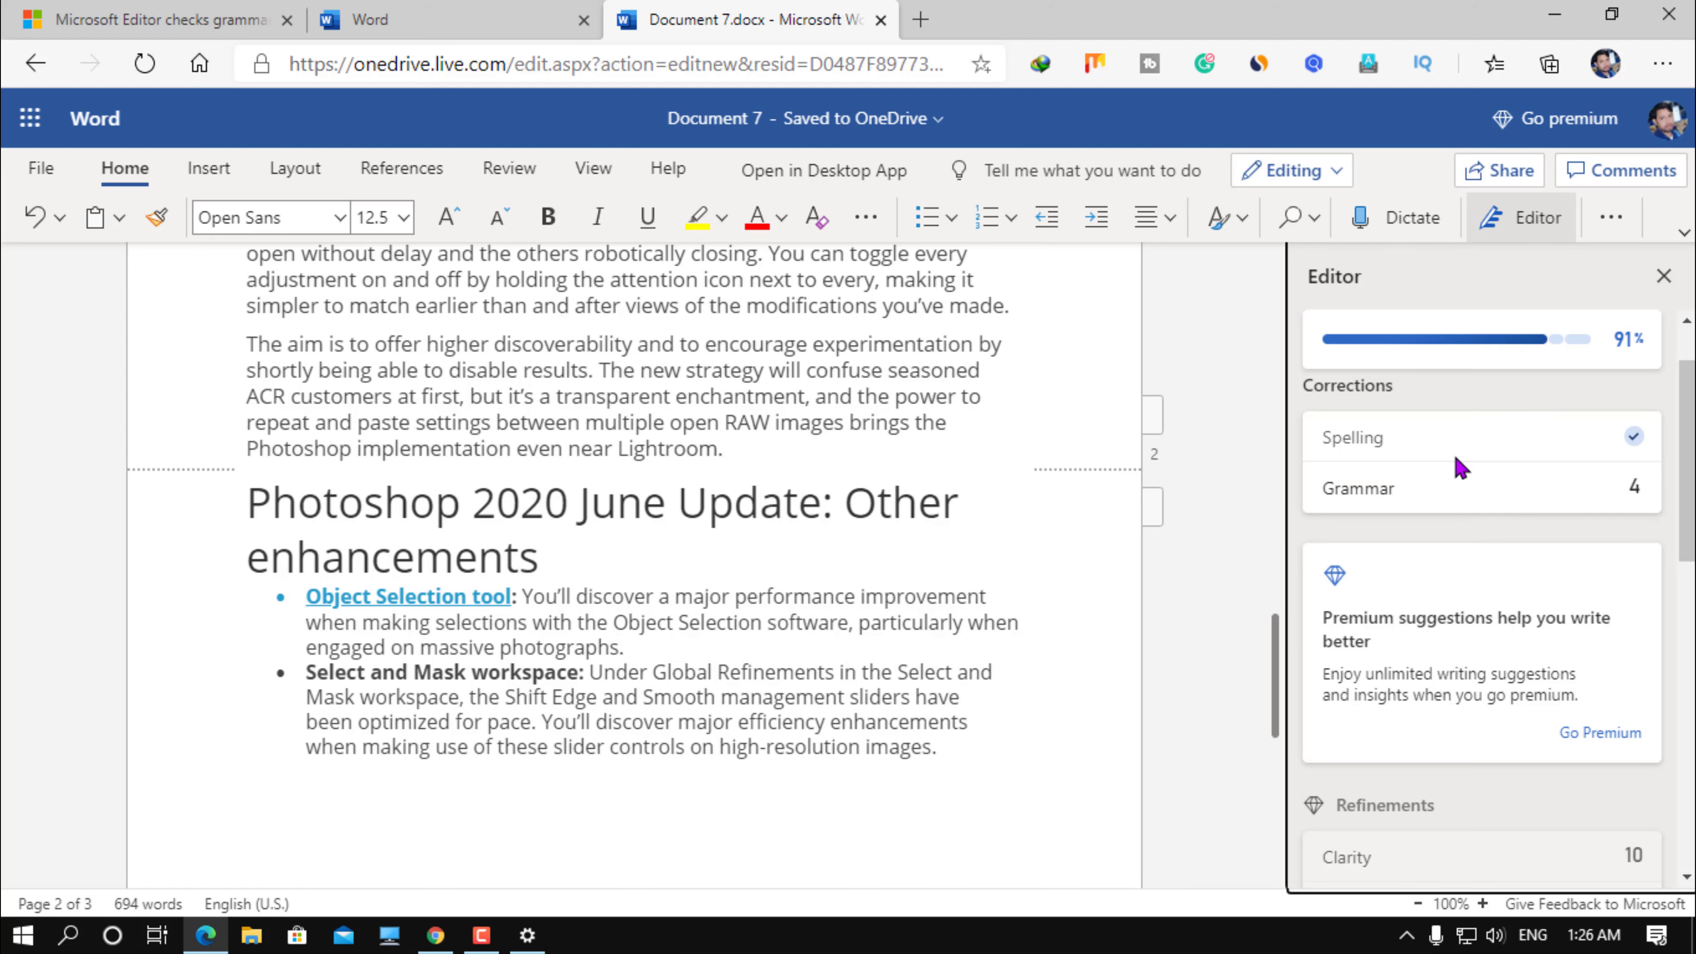
{"action": "left_click", "coordinate": [1409, 489]}
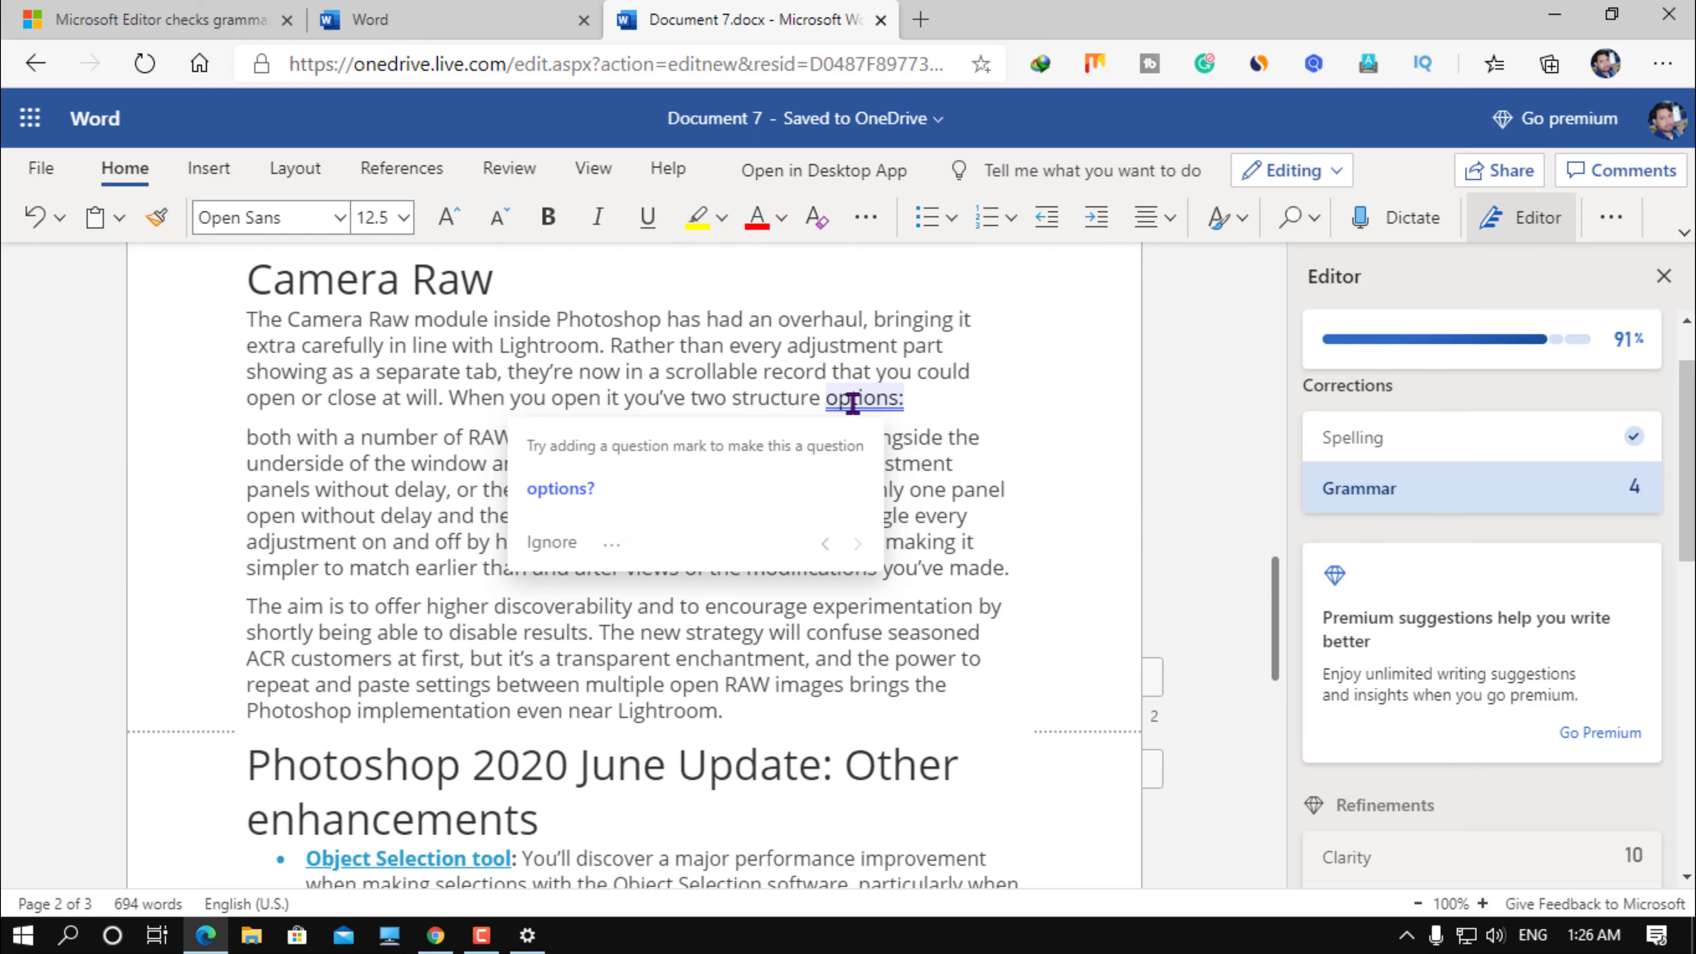
Accept grammar fixes 'options?', 'in all,' and two 'brand-new' hyphenations, then view the Premium offer
{"action": "left_click", "coordinate": [621, 508]}
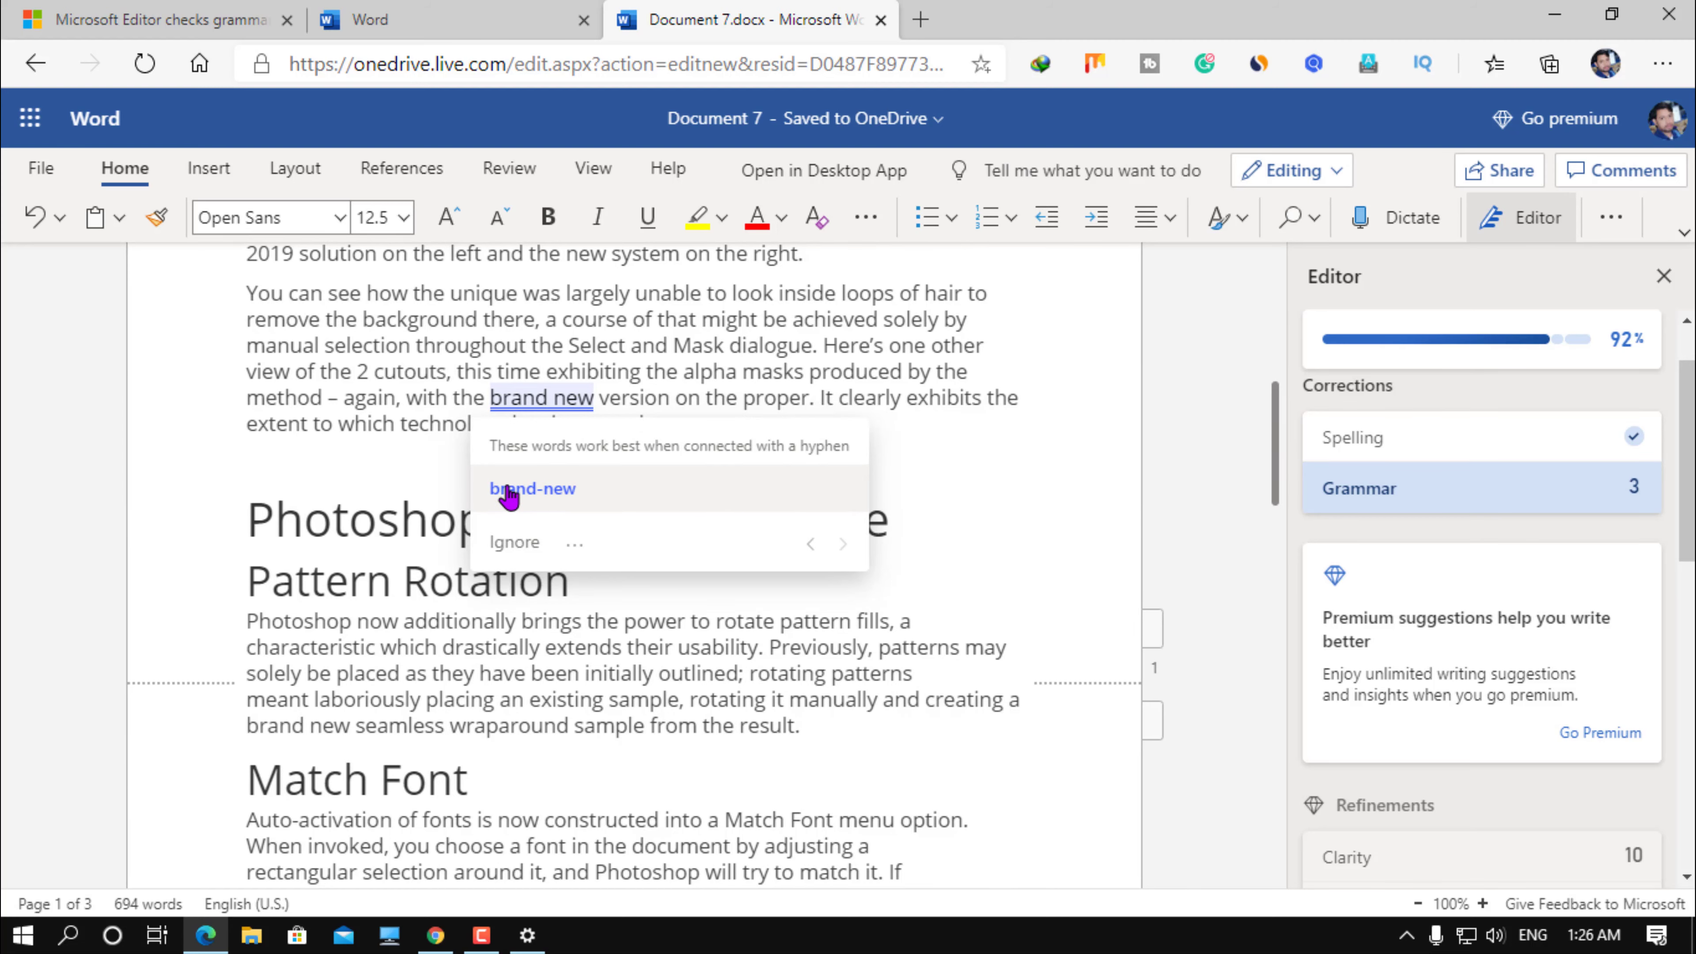
{"action": "left_click", "coordinate": [533, 494]}
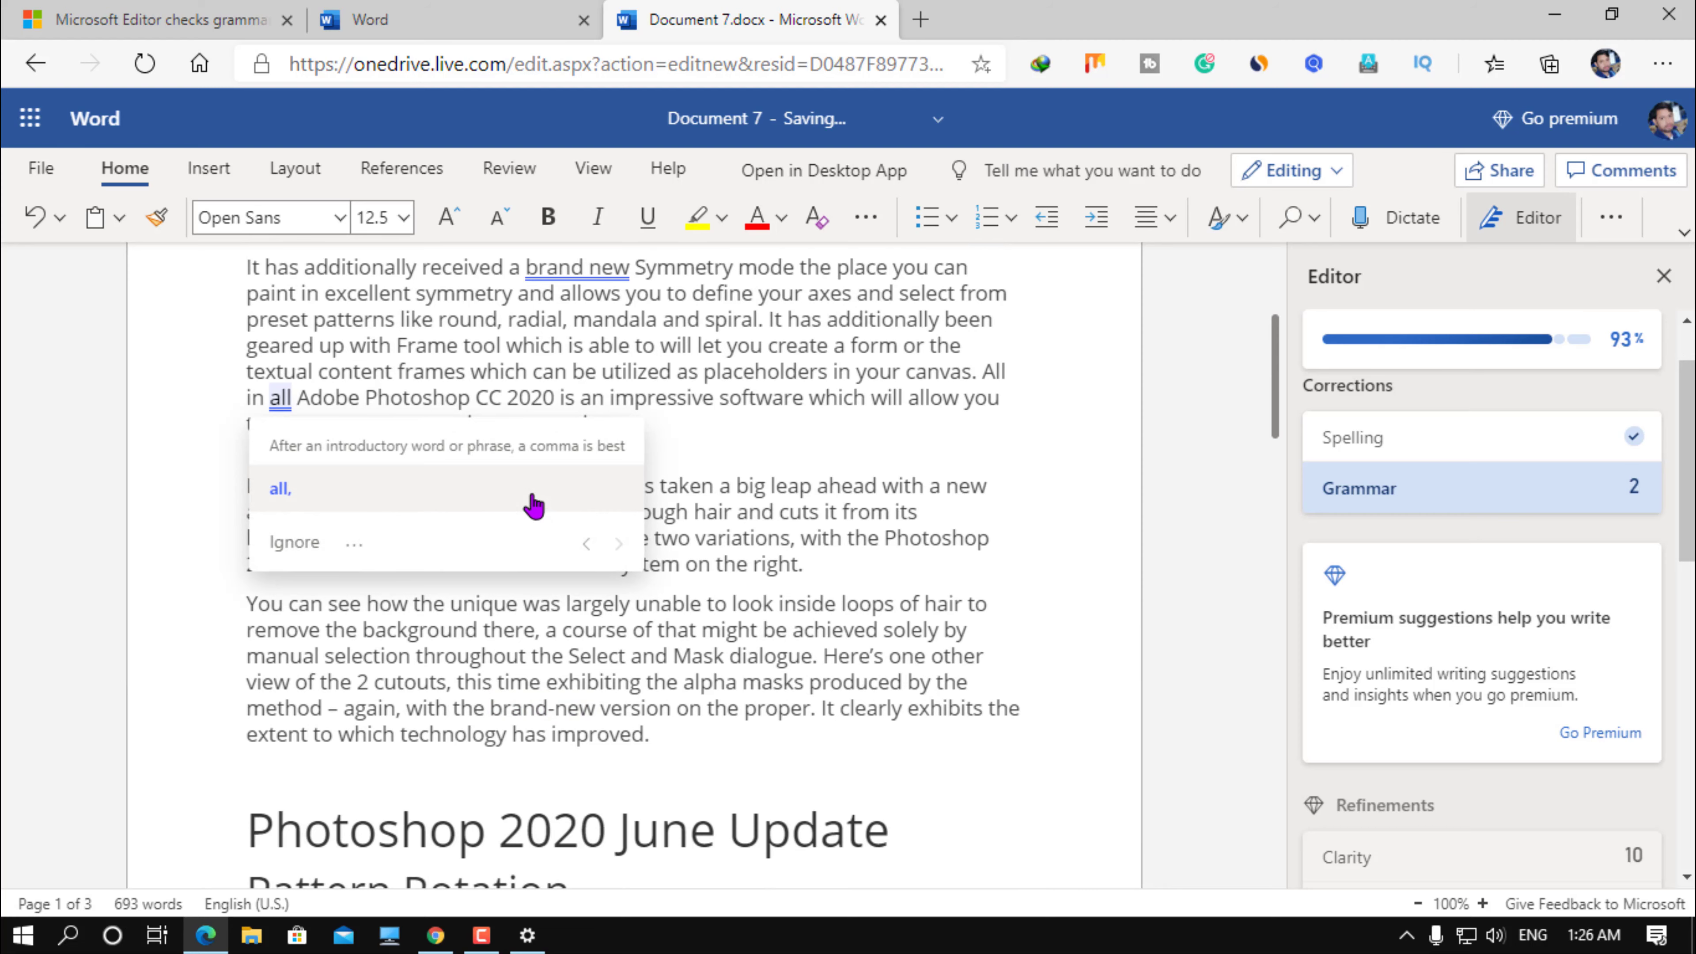
{"action": "left_click", "coordinate": [302, 508]}
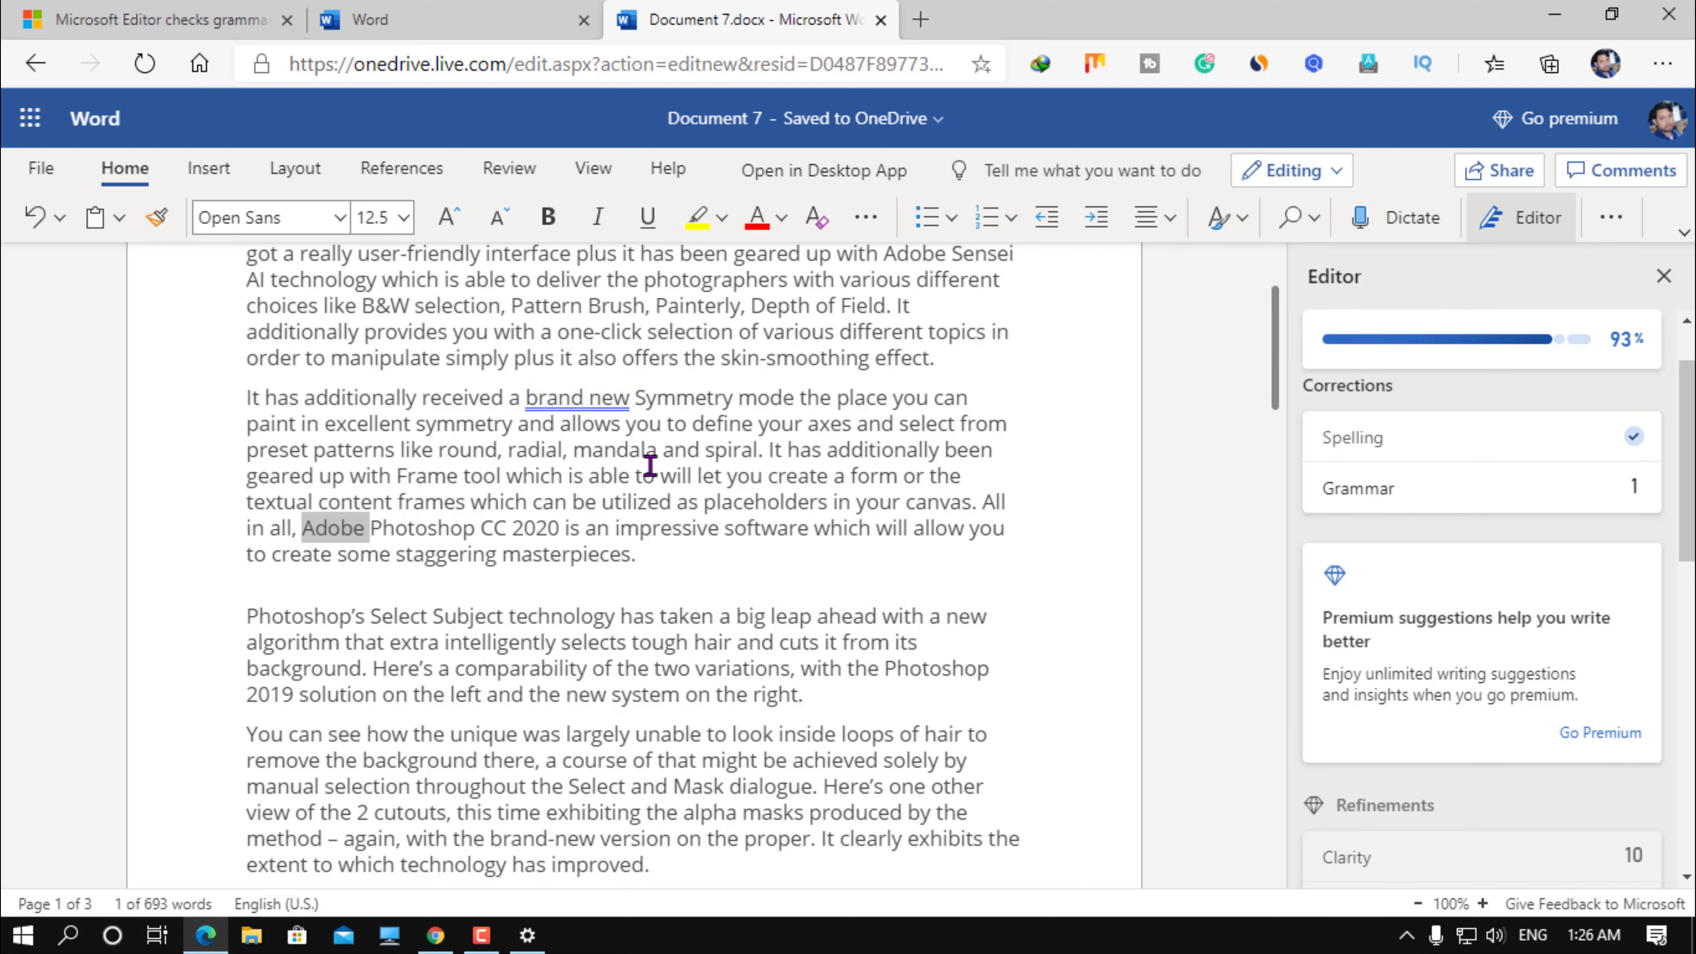
{"action": "left_click", "coordinate": [562, 403]}
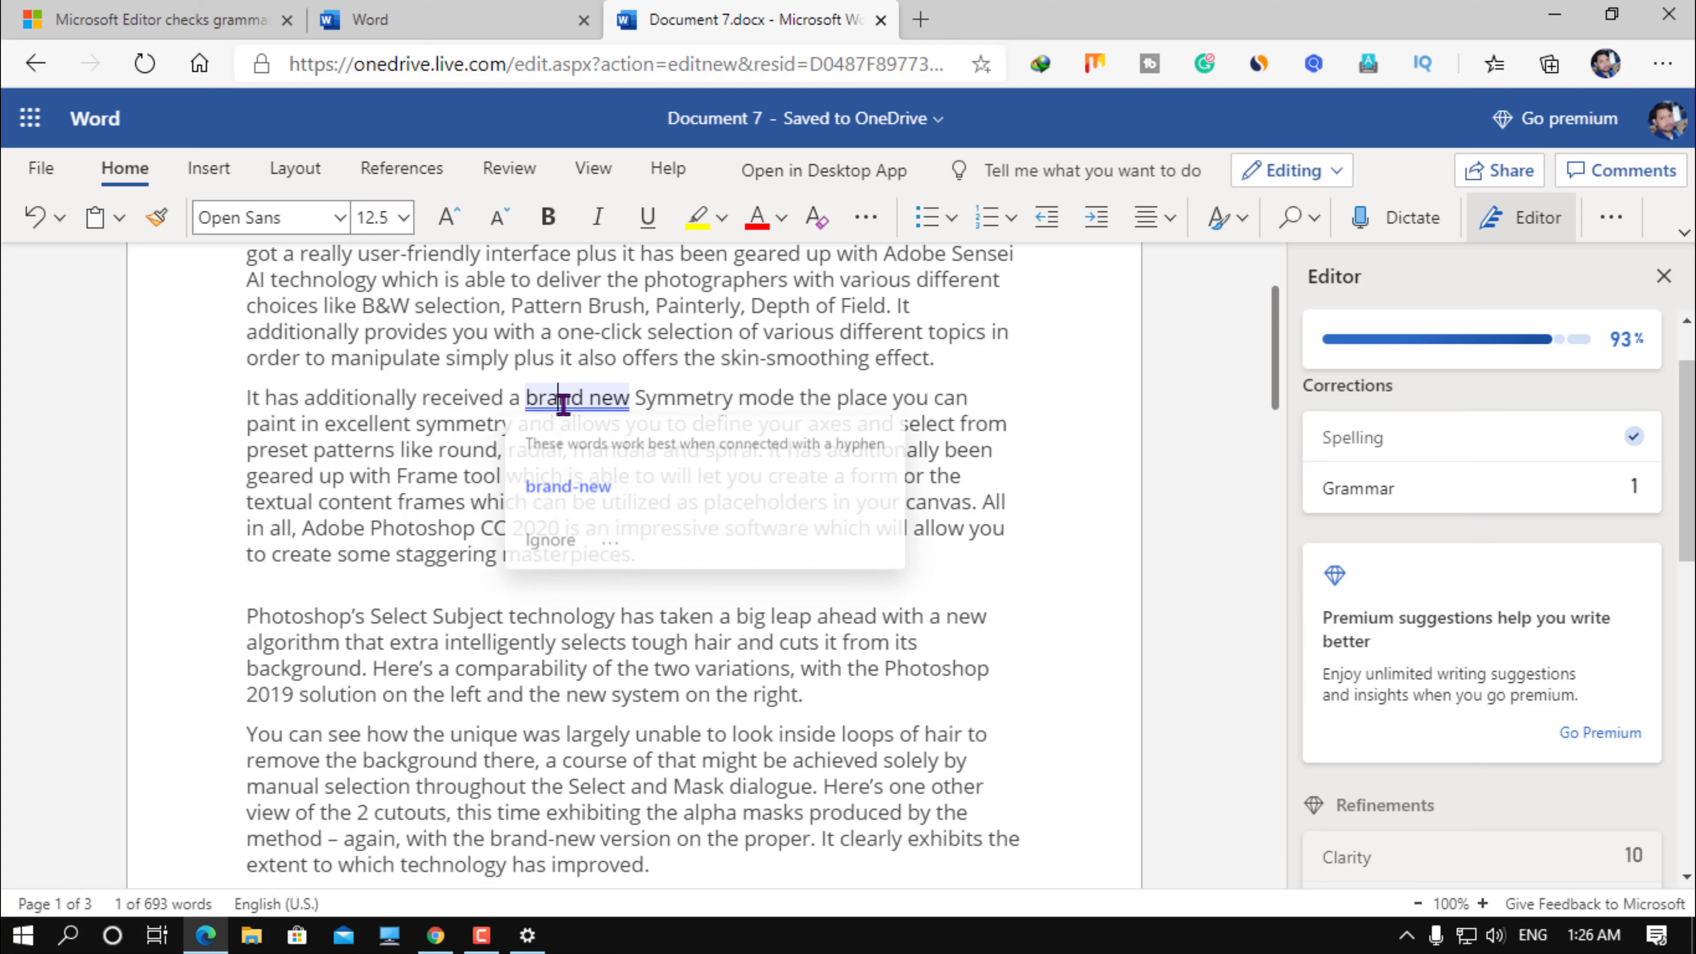
{"action": "left_click", "coordinate": [564, 486]}
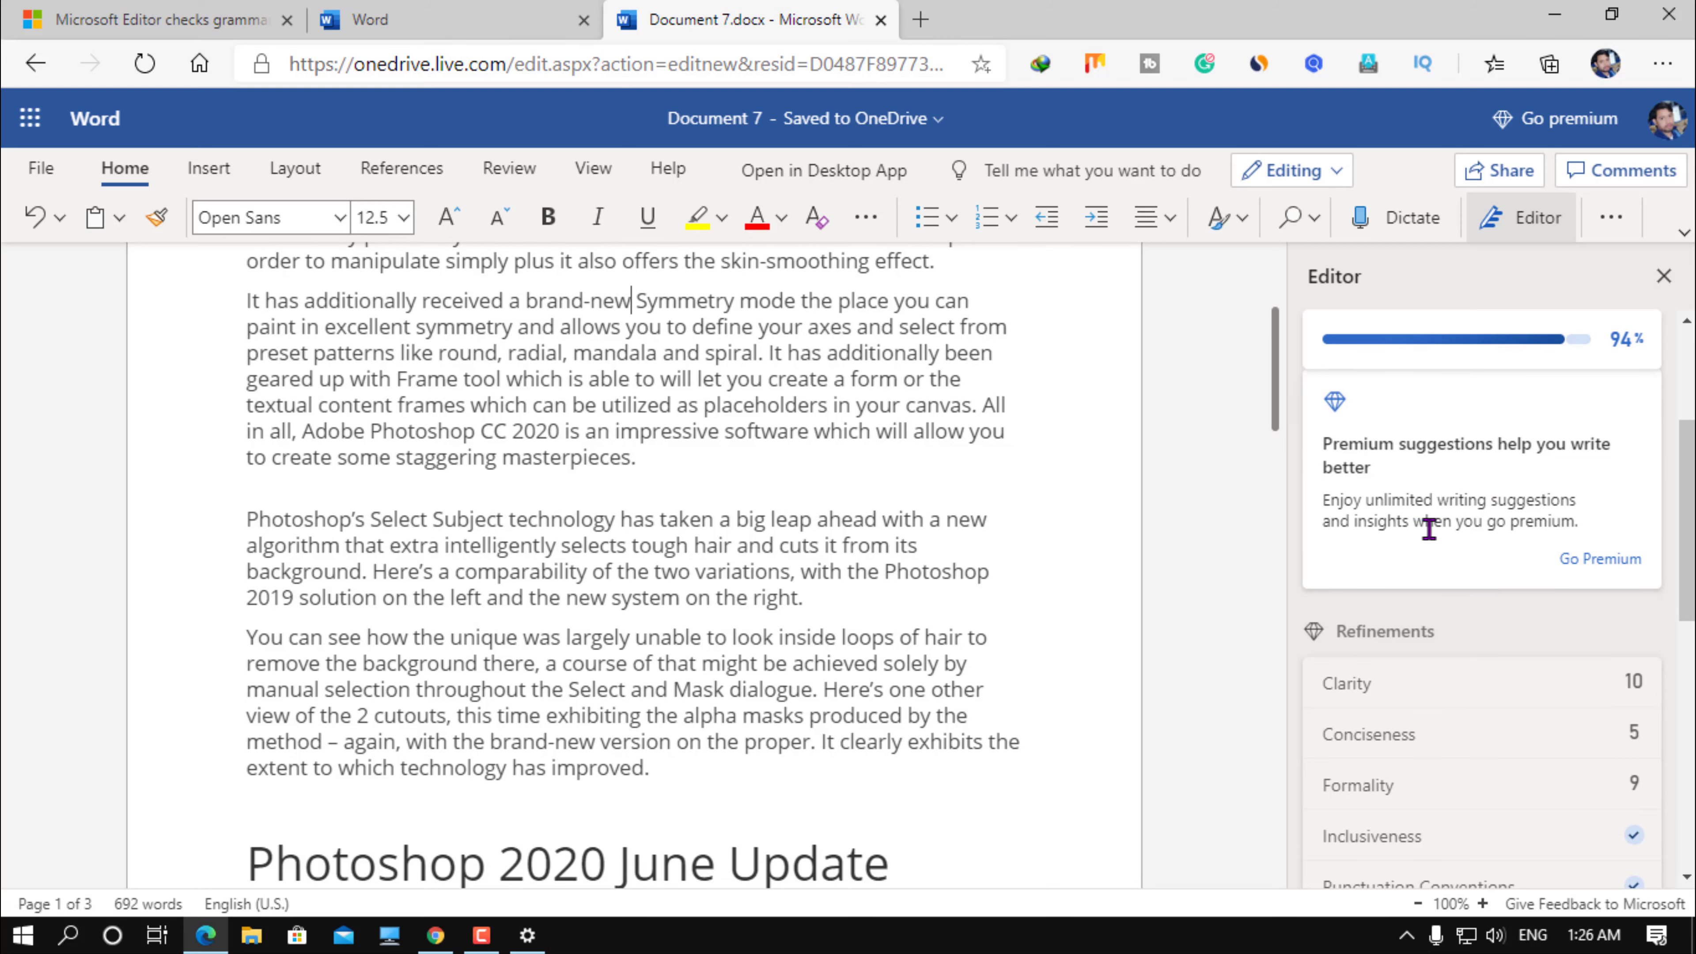
{"action": "scroll", "coordinate": [1512, 560], "scroll_direction": "down", "scroll_amount": 1}
{"action": "left_click", "coordinate": [1600, 473]}
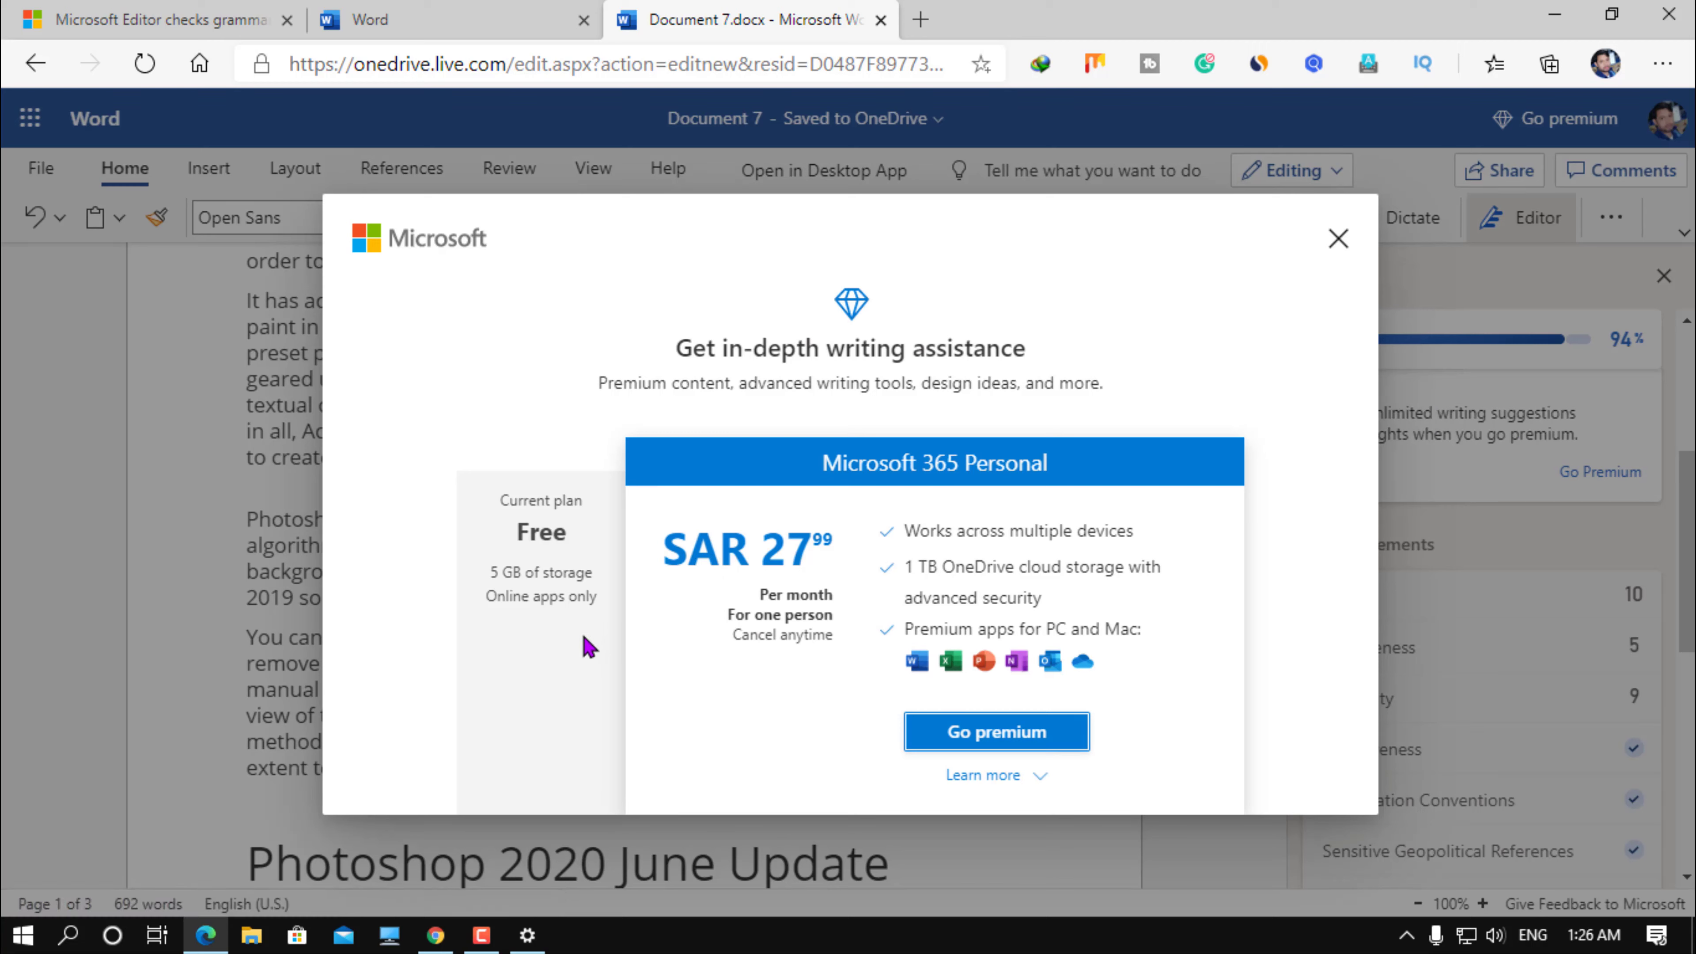
Close the premium upgrade offer and scroll through the Editor refinements: Clarity 10, Conciseness 5, Formality 9
{"action": "left_click", "coordinate": [1339, 239]}
{"action": "scroll", "coordinate": [1380, 605], "scroll_direction": "down", "scroll_amount": 3}
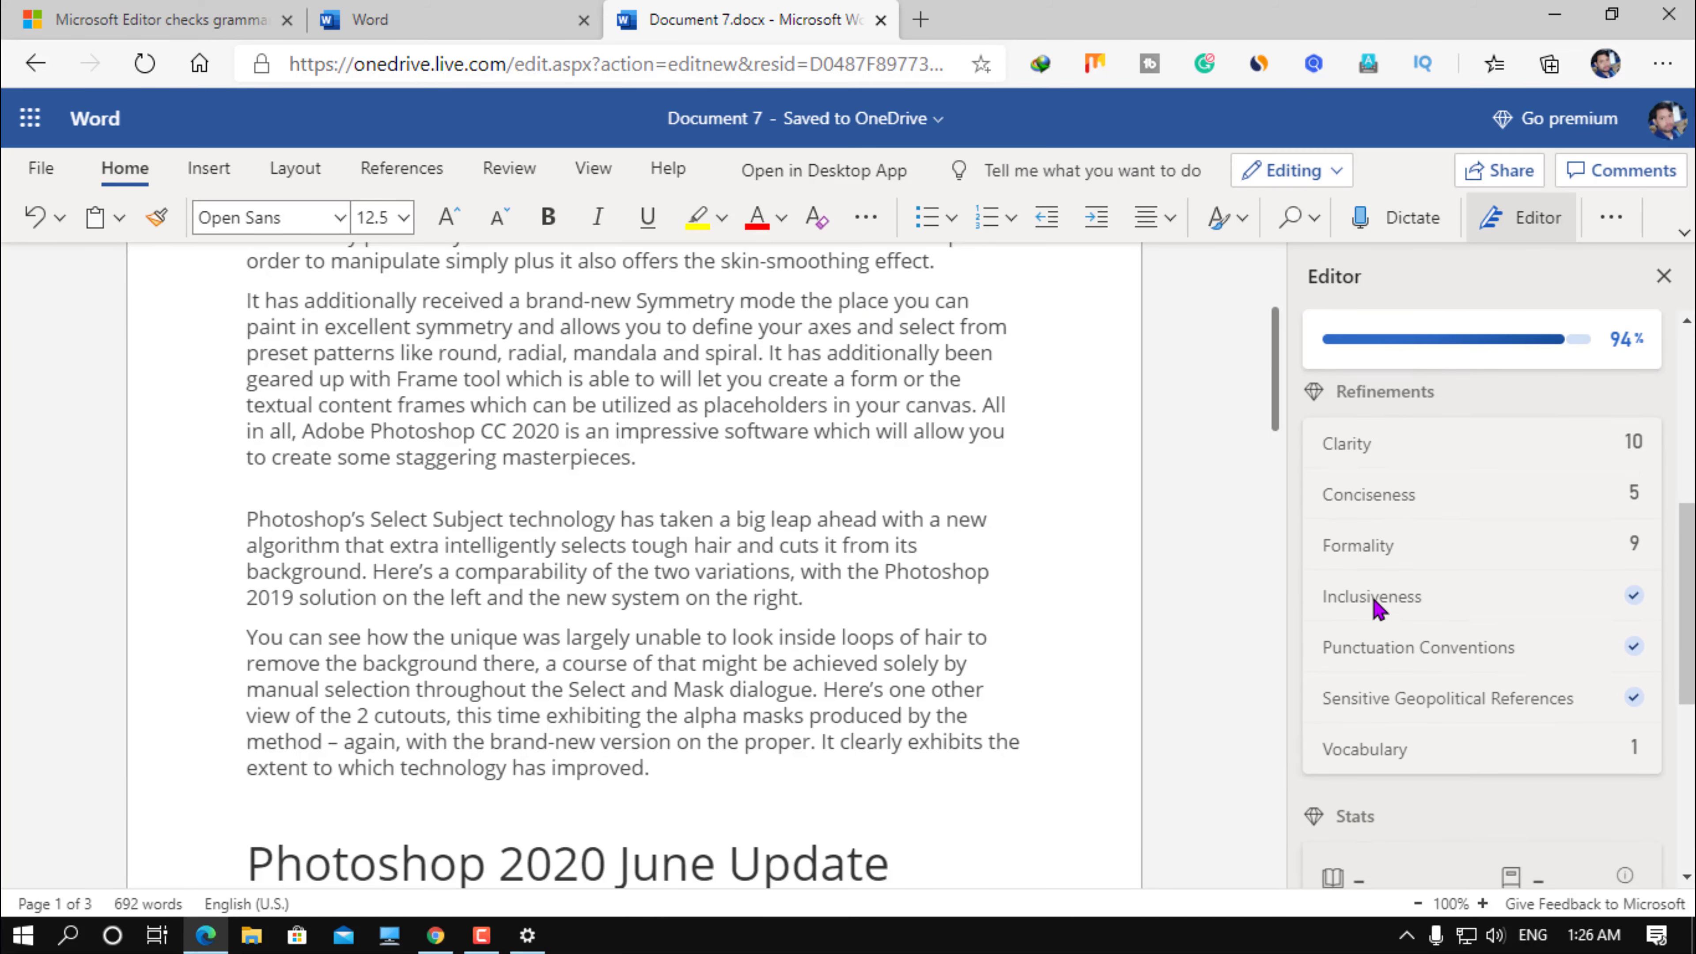
{"action": "scroll", "coordinate": [1378, 608], "scroll_direction": "down", "scroll_amount": 3}
{"action": "scroll", "coordinate": [1378, 610], "scroll_direction": "down", "scroll_amount": 1}
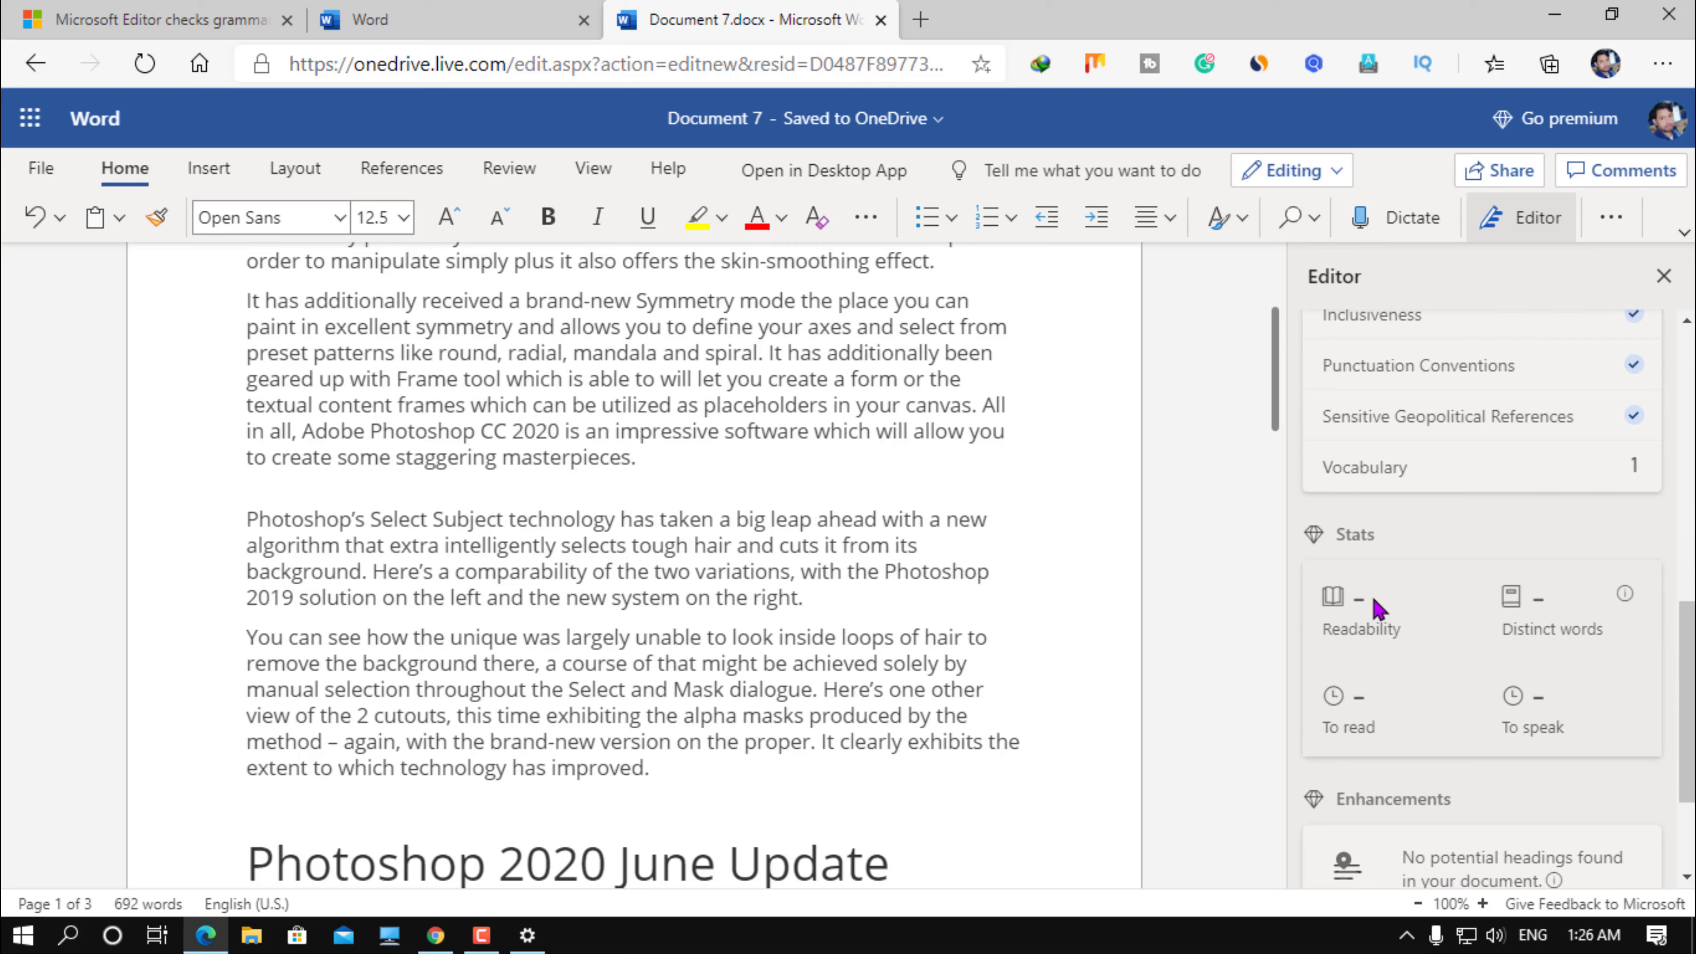
{"action": "scroll", "coordinate": [1378, 609], "scroll_direction": "down", "scroll_amount": 1}
{"action": "scroll", "coordinate": [1378, 609], "scroll_direction": "down", "scroll_amount": 2}
{"action": "scroll", "coordinate": [1378, 609], "scroll_direction": "up", "scroll_amount": 3}
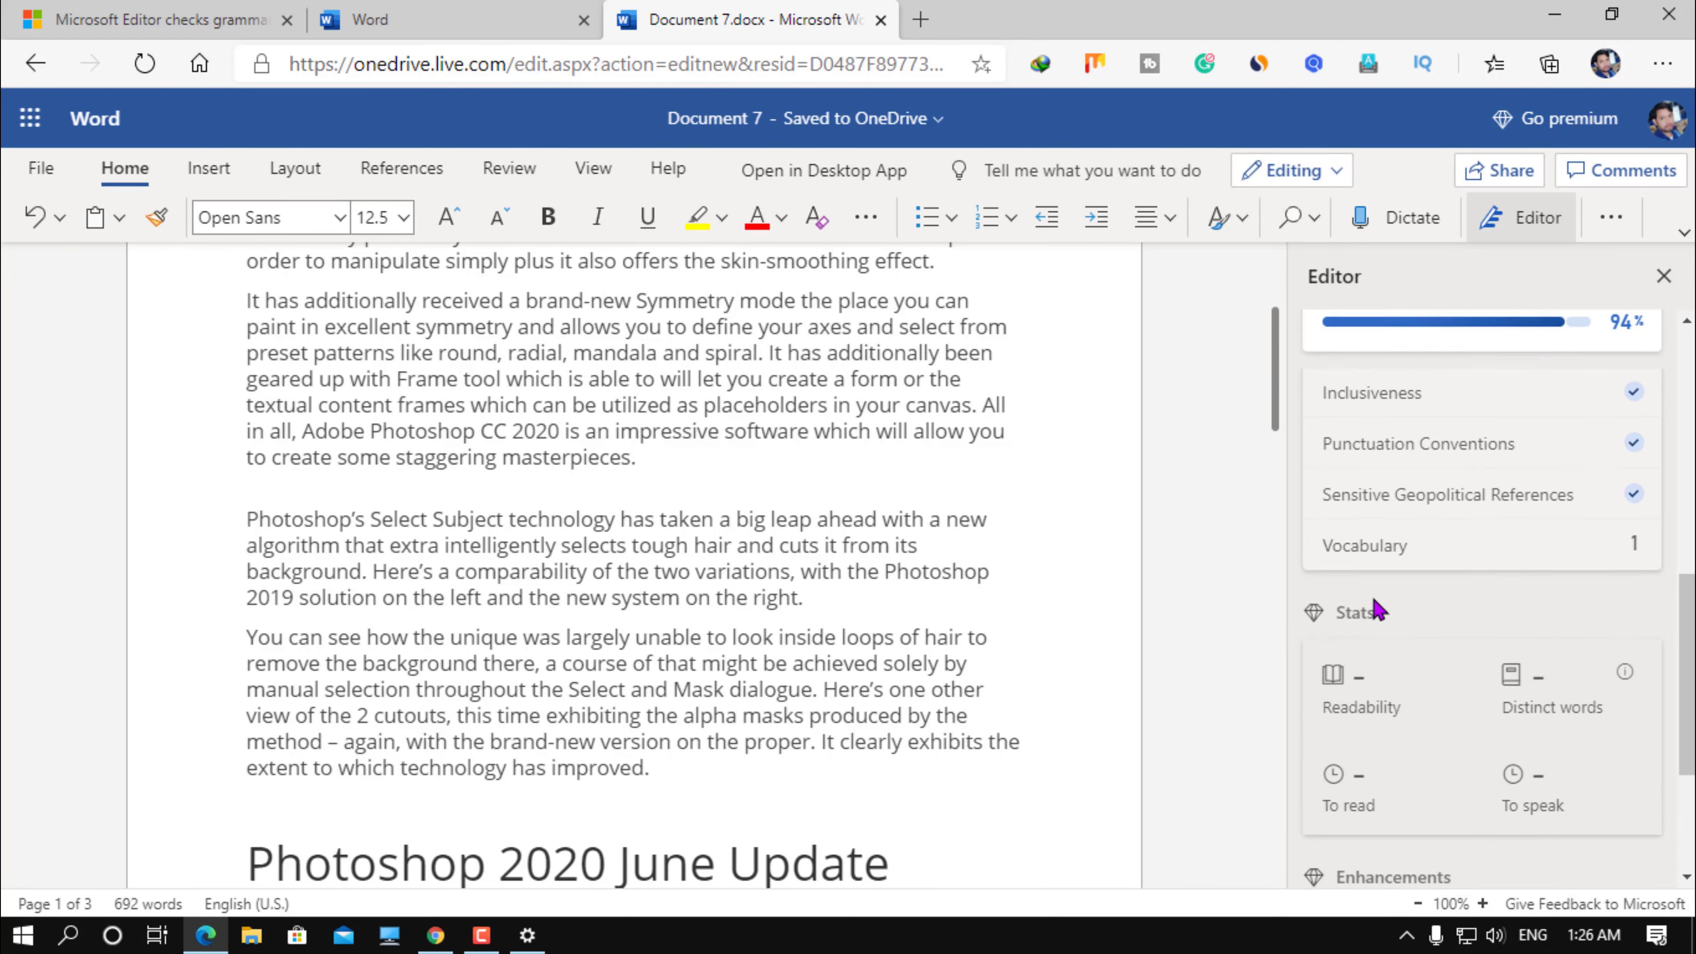
{"action": "scroll", "coordinate": [1378, 609], "scroll_direction": "up", "scroll_amount": 1}
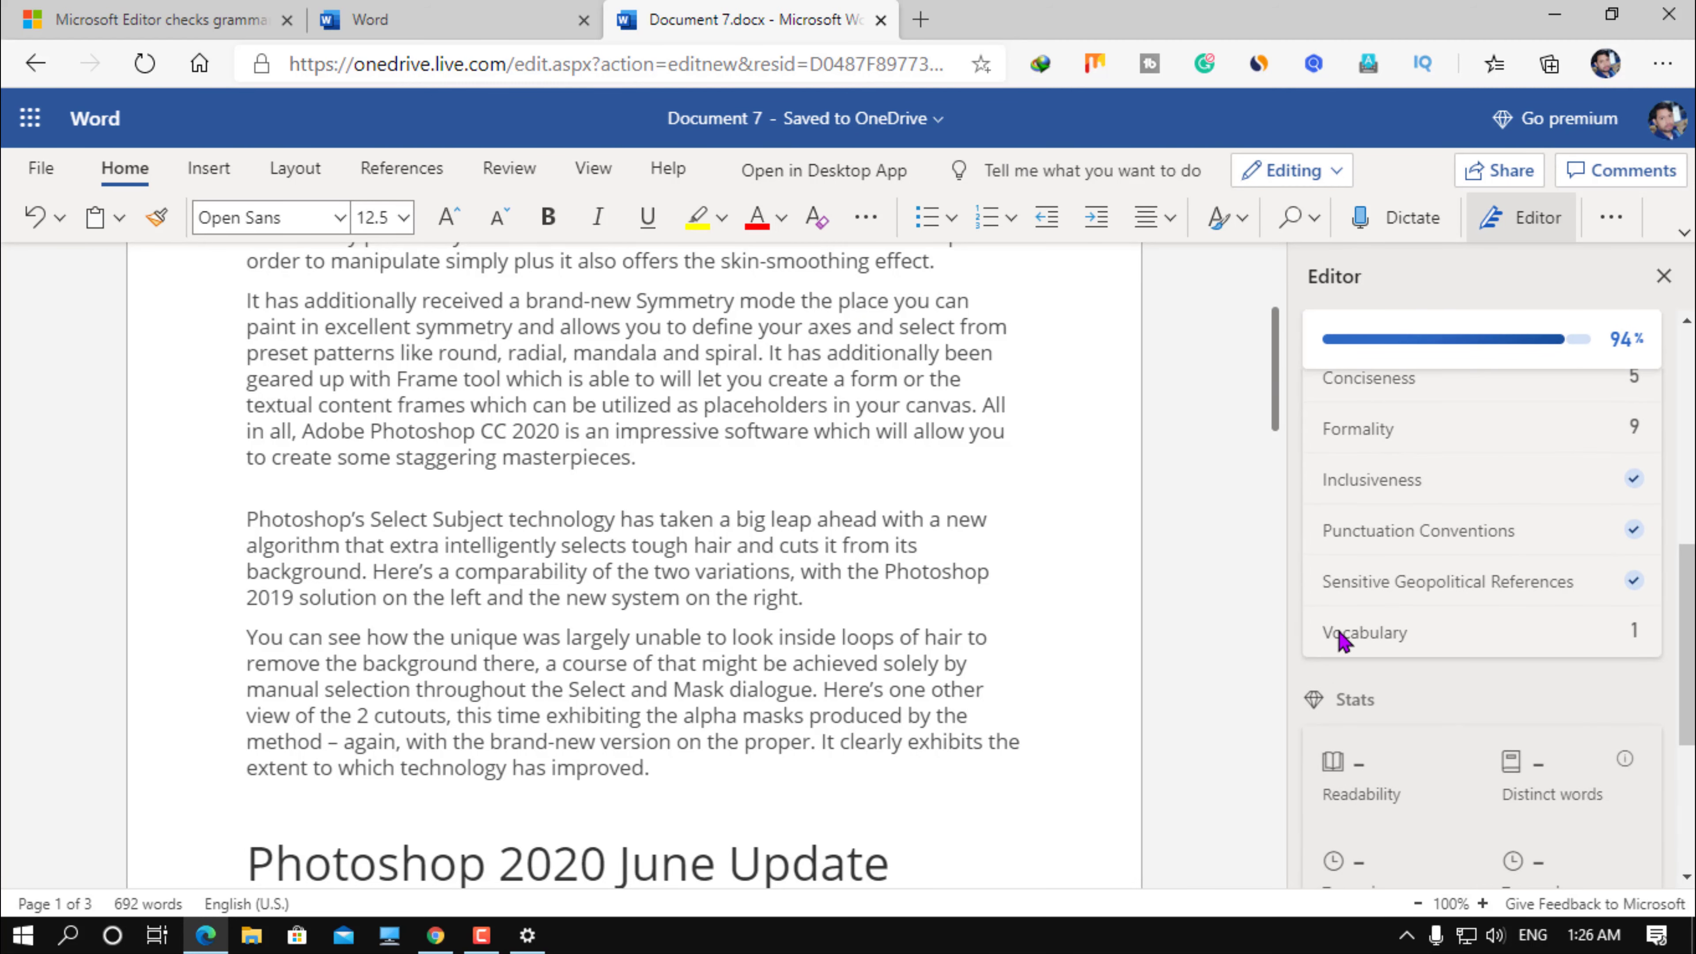
{"action": "scroll", "coordinate": [1465, 549], "scroll_direction": "up", "scroll_amount": 1}
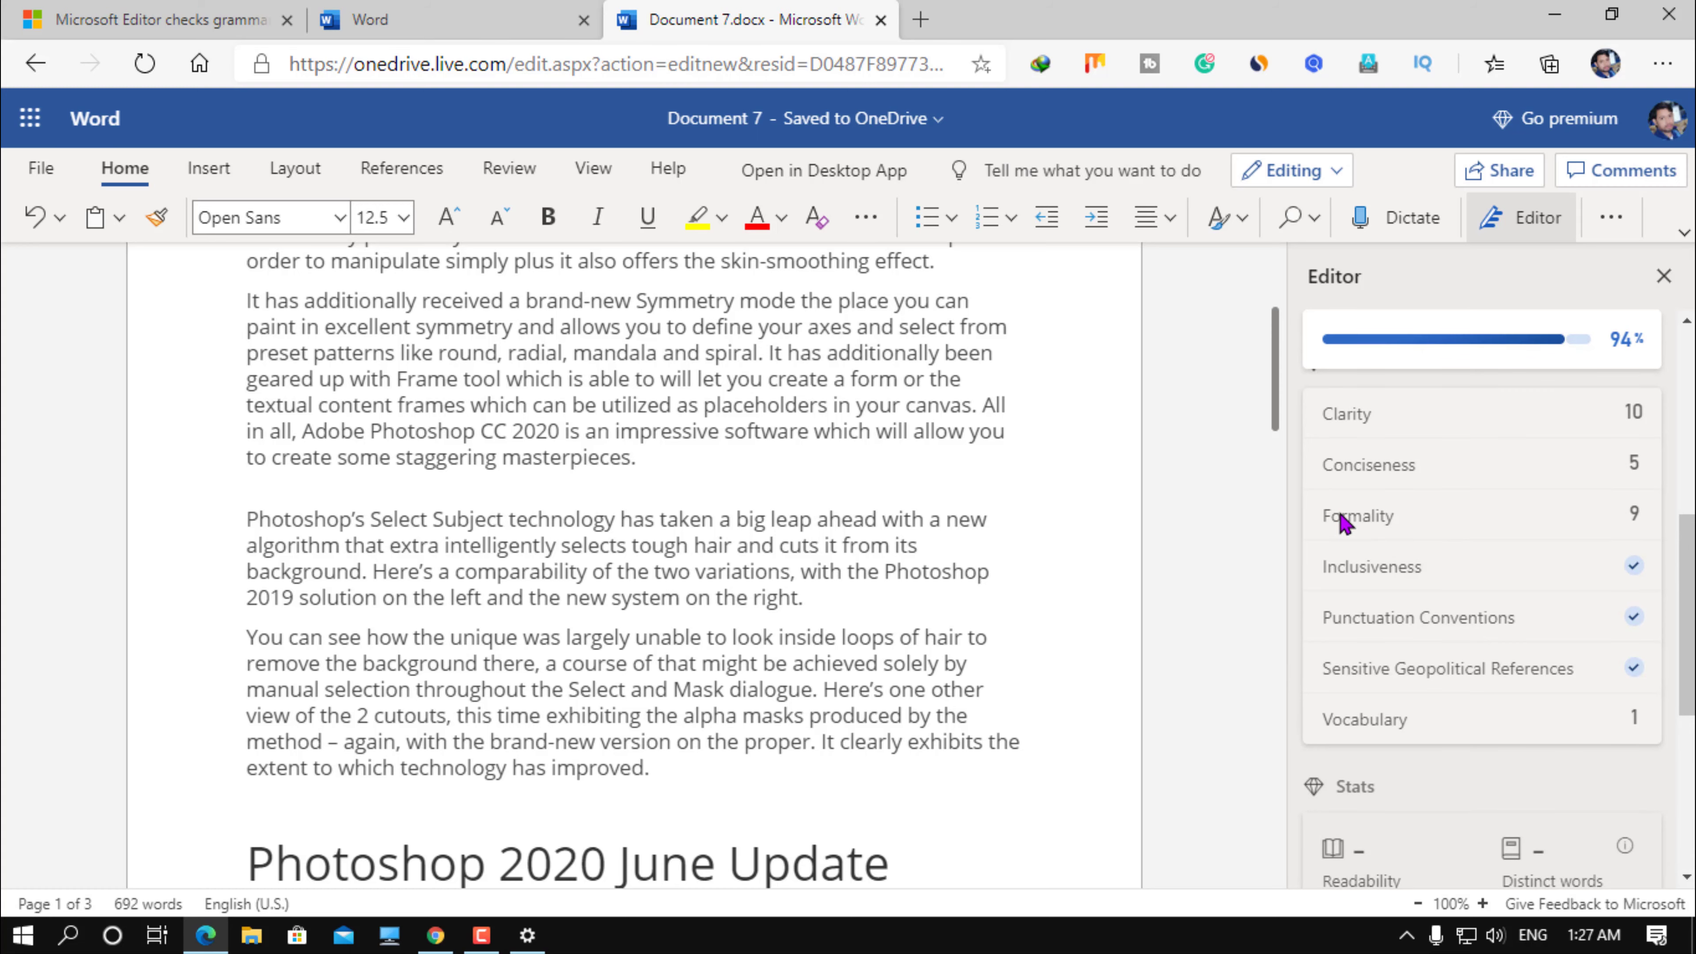
Switch to References and then Layout to show margins, orientation and spacing settings
{"action": "scroll", "coordinate": [825, 654], "scroll_direction": "down", "scroll_amount": 3}
{"action": "scroll", "coordinate": [826, 655], "scroll_direction": "up", "scroll_amount": 4}
{"action": "left_click", "coordinate": [401, 170]}
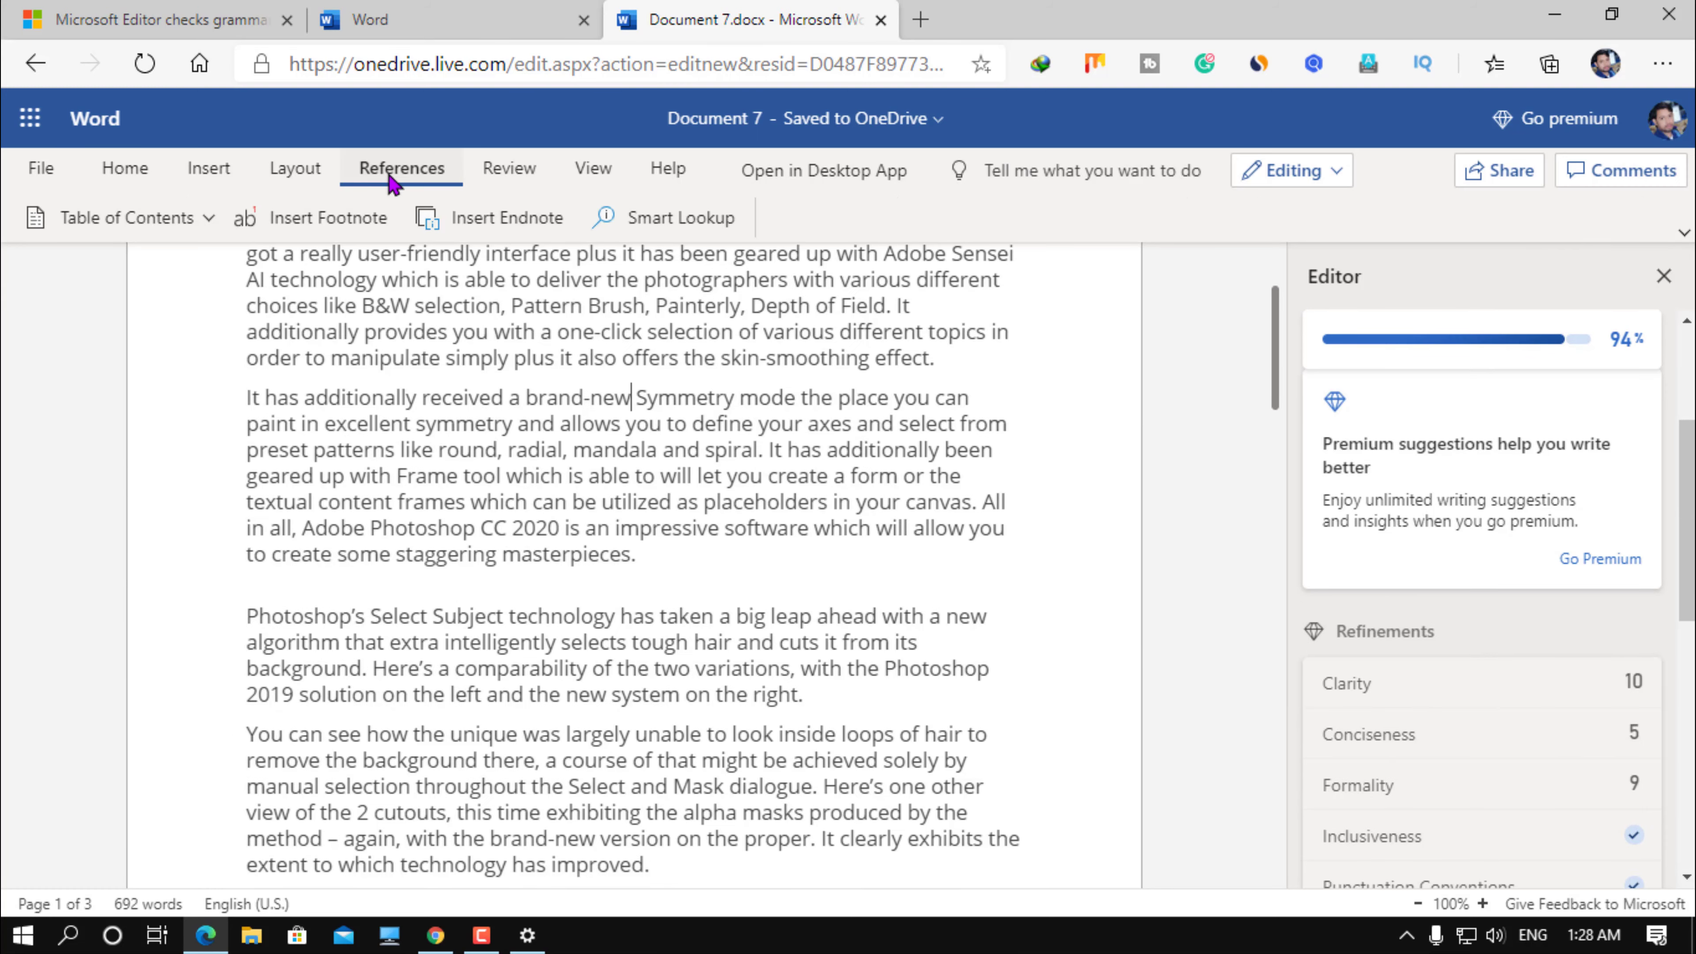
{"action": "left_click", "coordinate": [321, 184]}
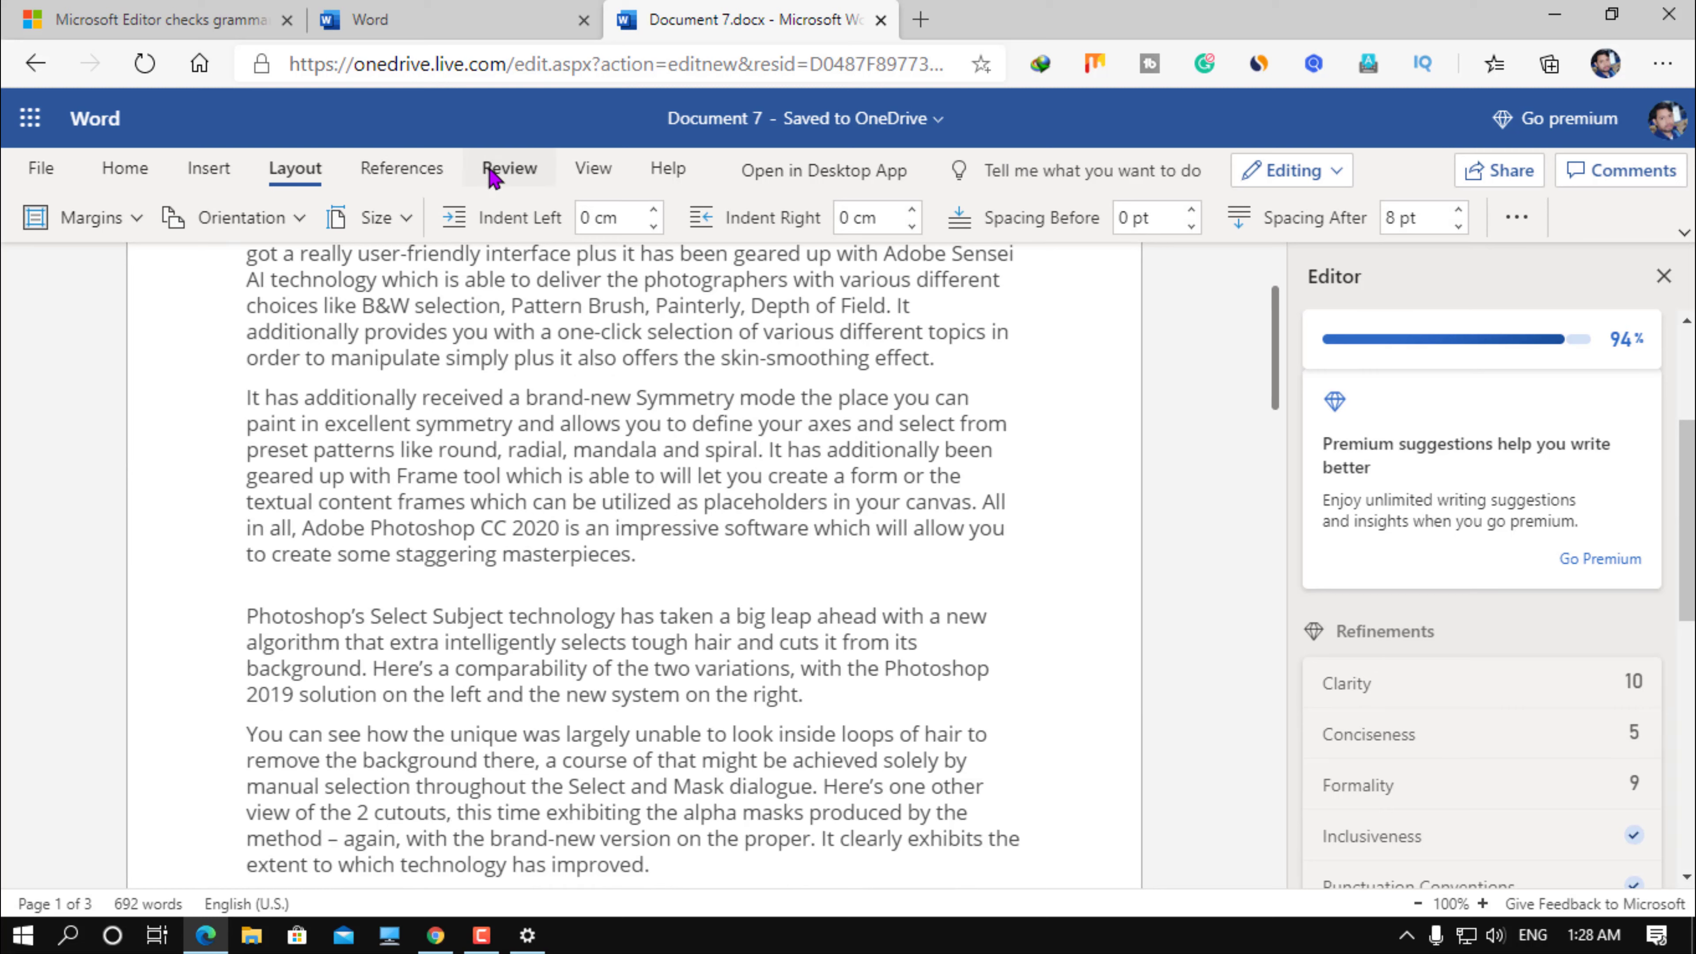
Open AutoCorrect Options from the Review tab's Editor menu and close them unchanged with OK
{"action": "left_click", "coordinate": [509, 169]}
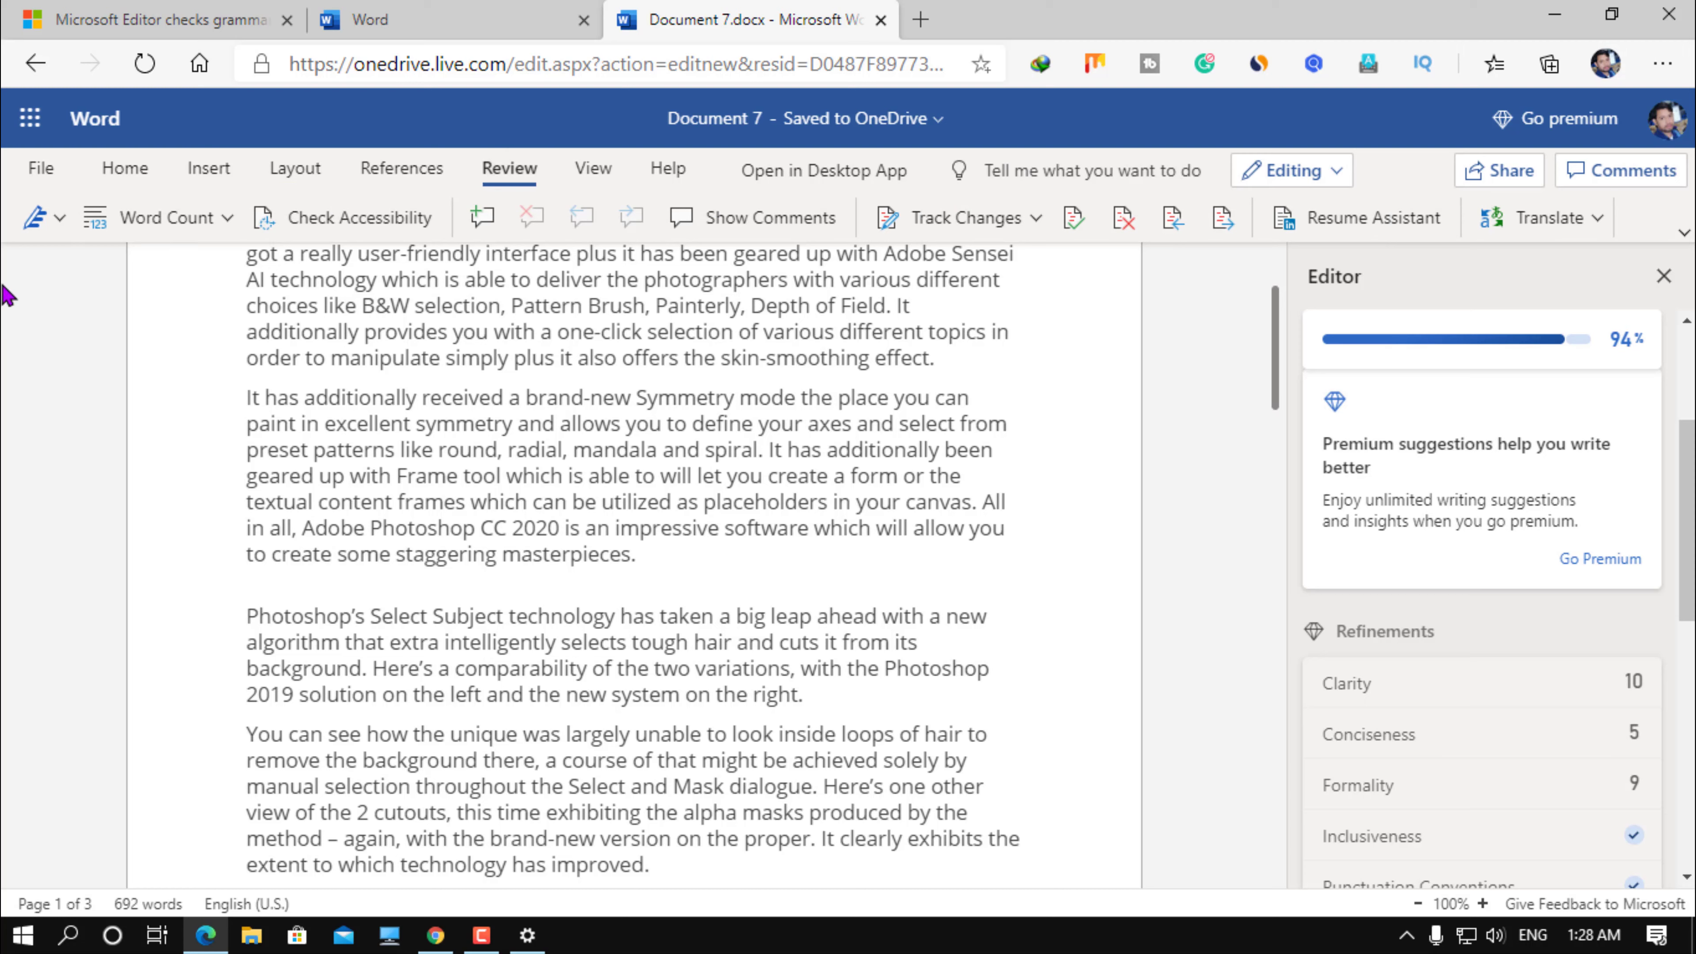
{"action": "left_click", "coordinate": [54, 218]}
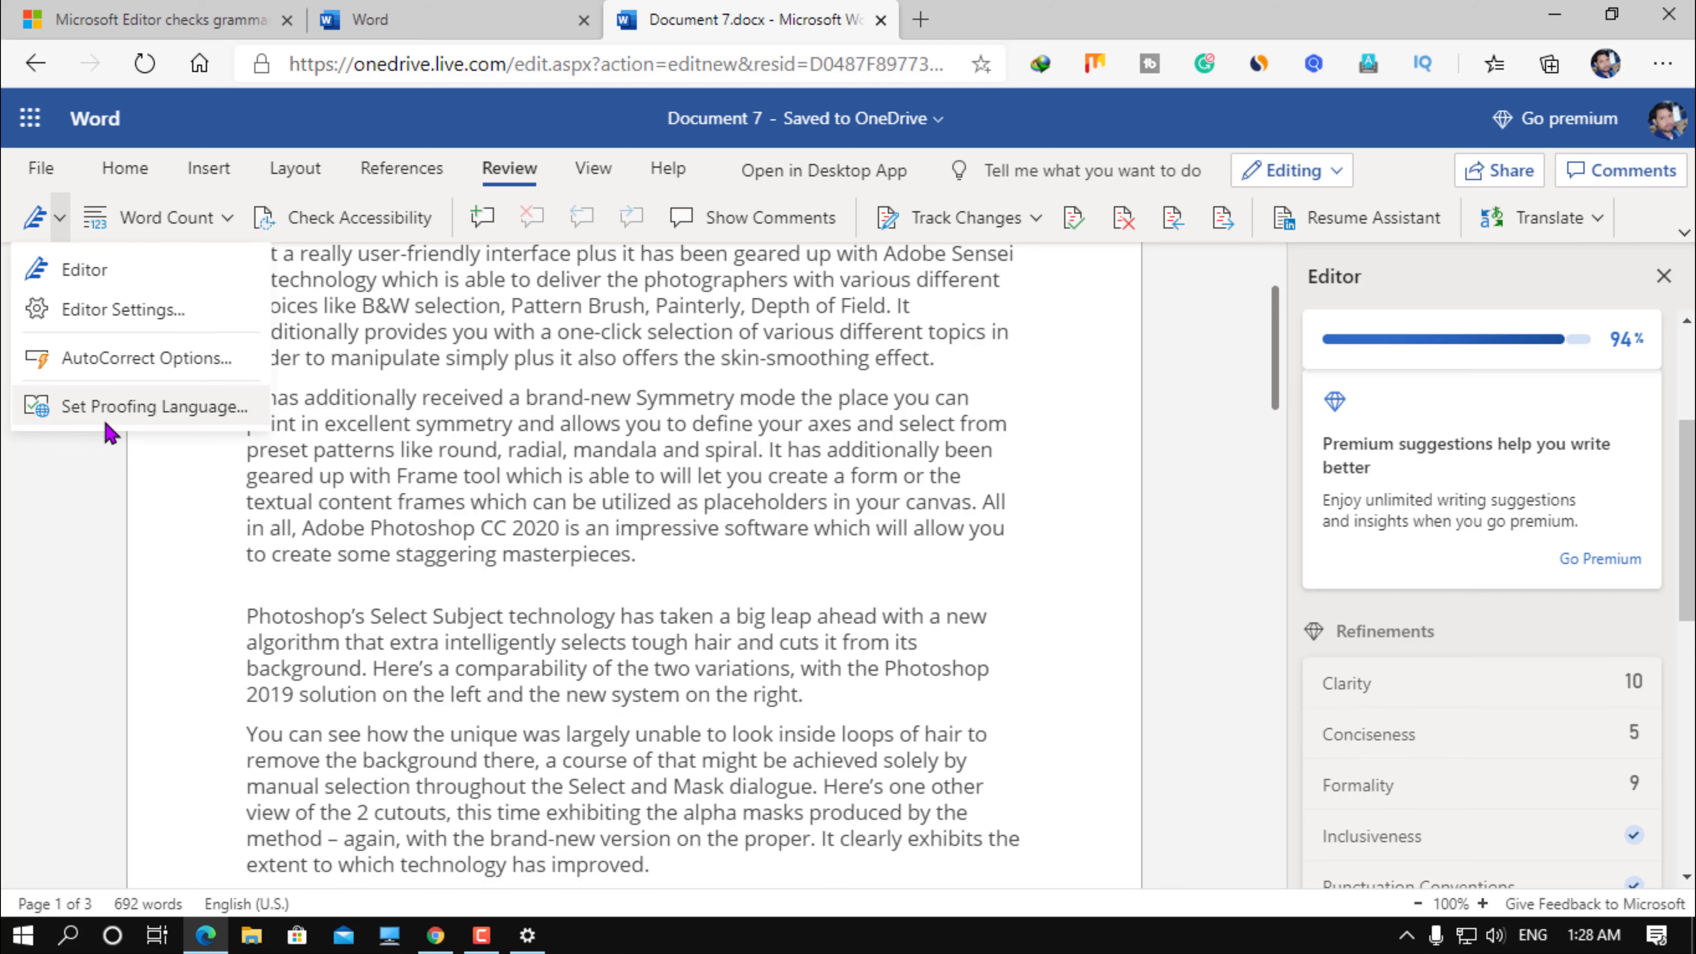
{"action": "left_click", "coordinate": [143, 361]}
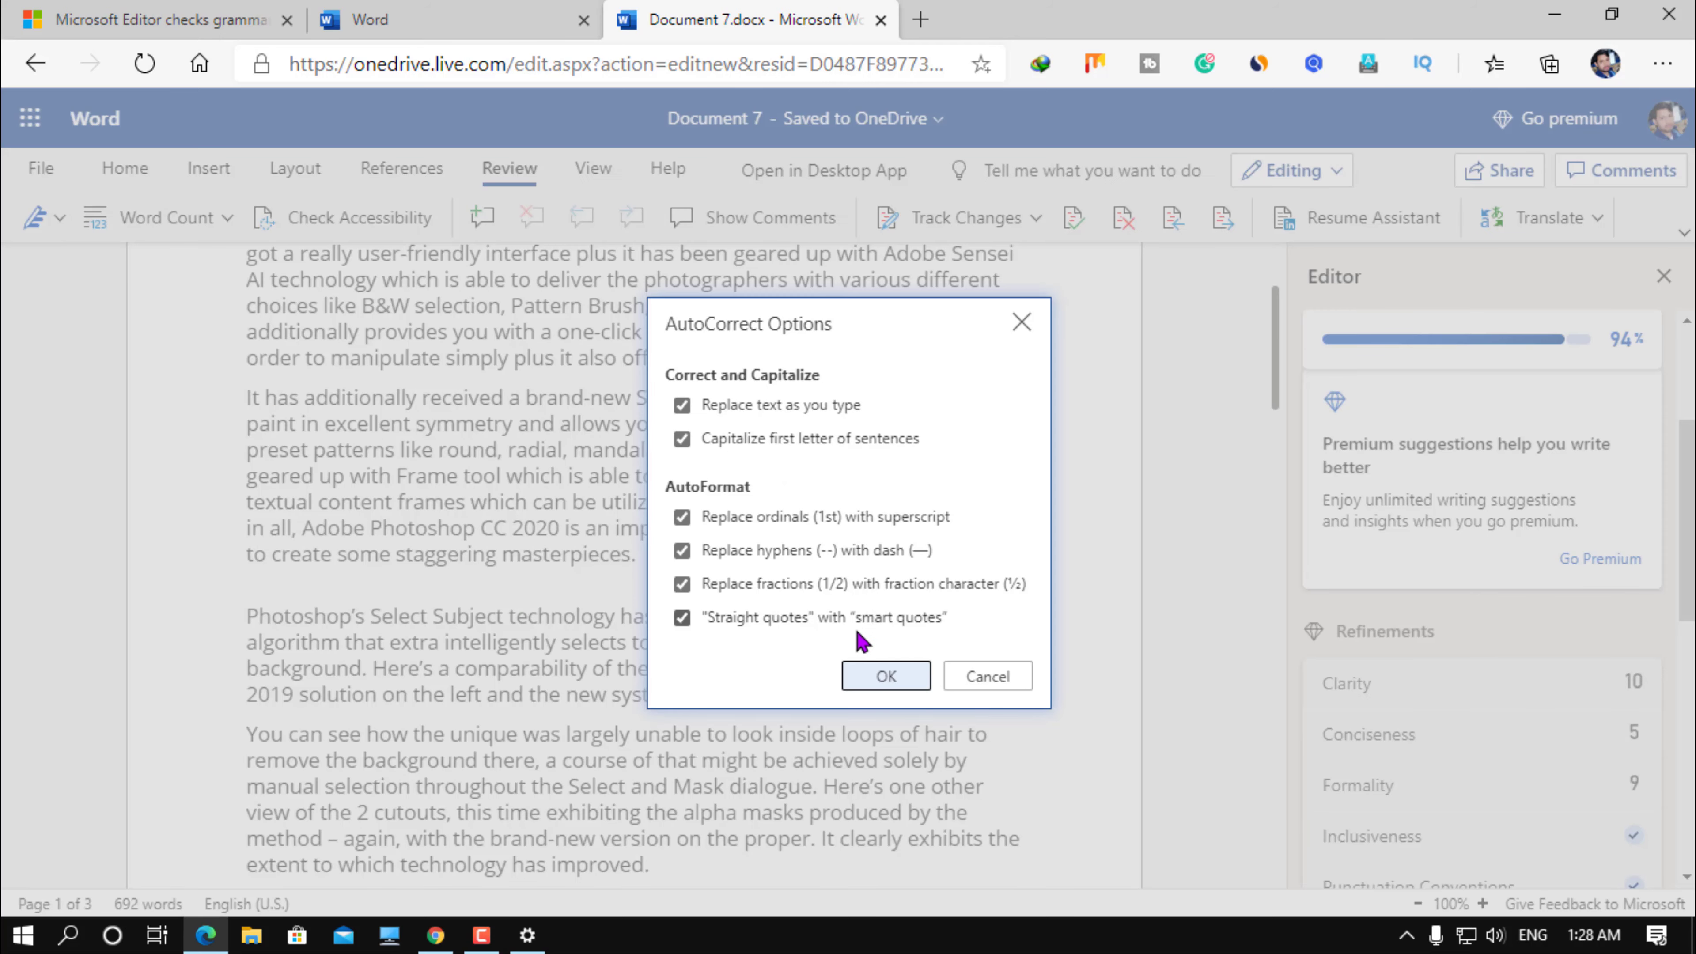
{"action": "left_click", "coordinate": [864, 691]}
Open Editor Settings, toggle Verb Use off and back on, and close with all checks enabled
{"action": "left_click", "coordinate": [59, 217]}
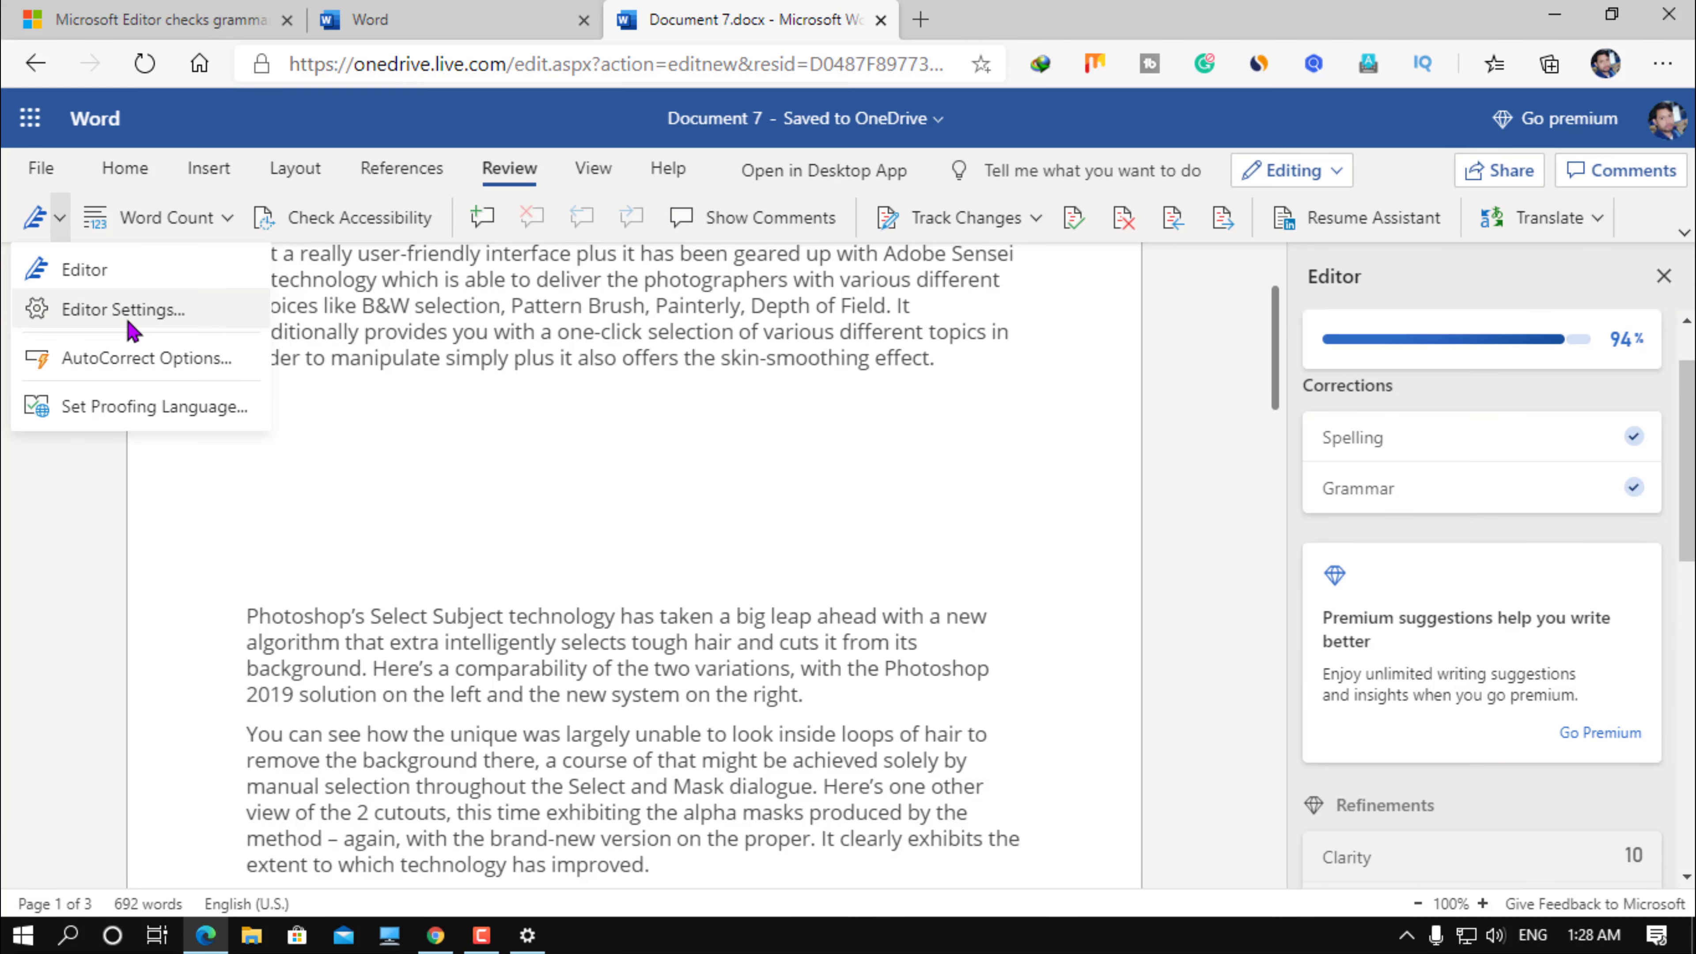
{"action": "left_click", "coordinate": [132, 318]}
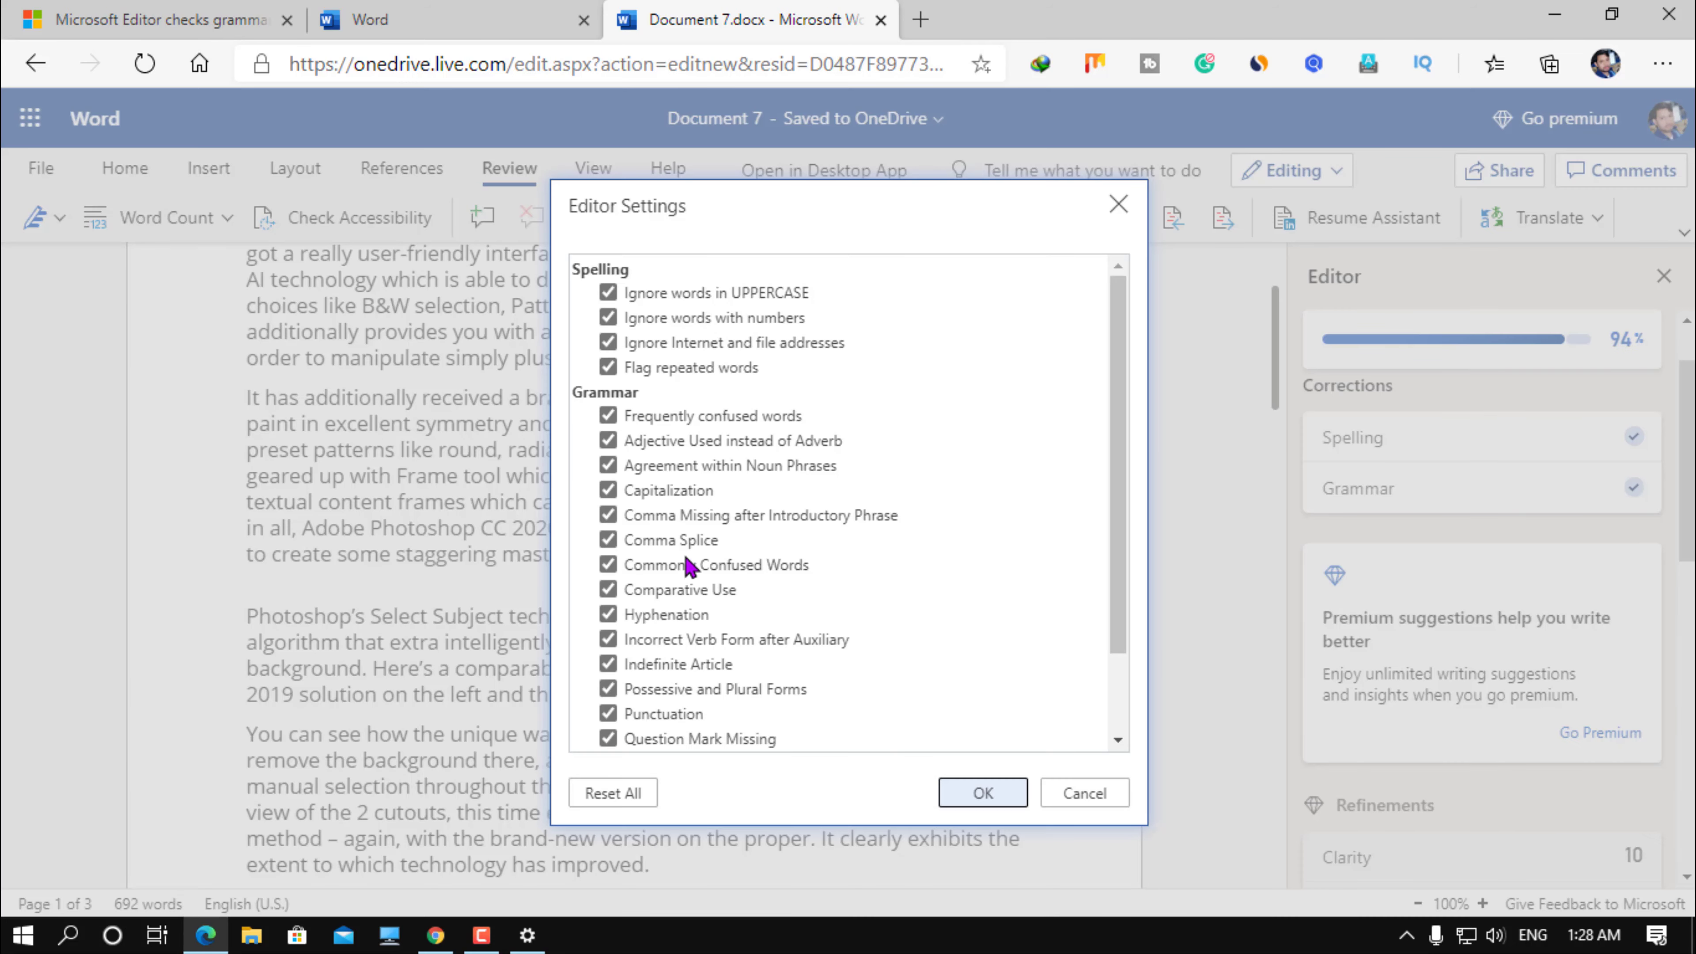
{"action": "scroll", "coordinate": [709, 569], "scroll_direction": "down", "scroll_amount": 1}
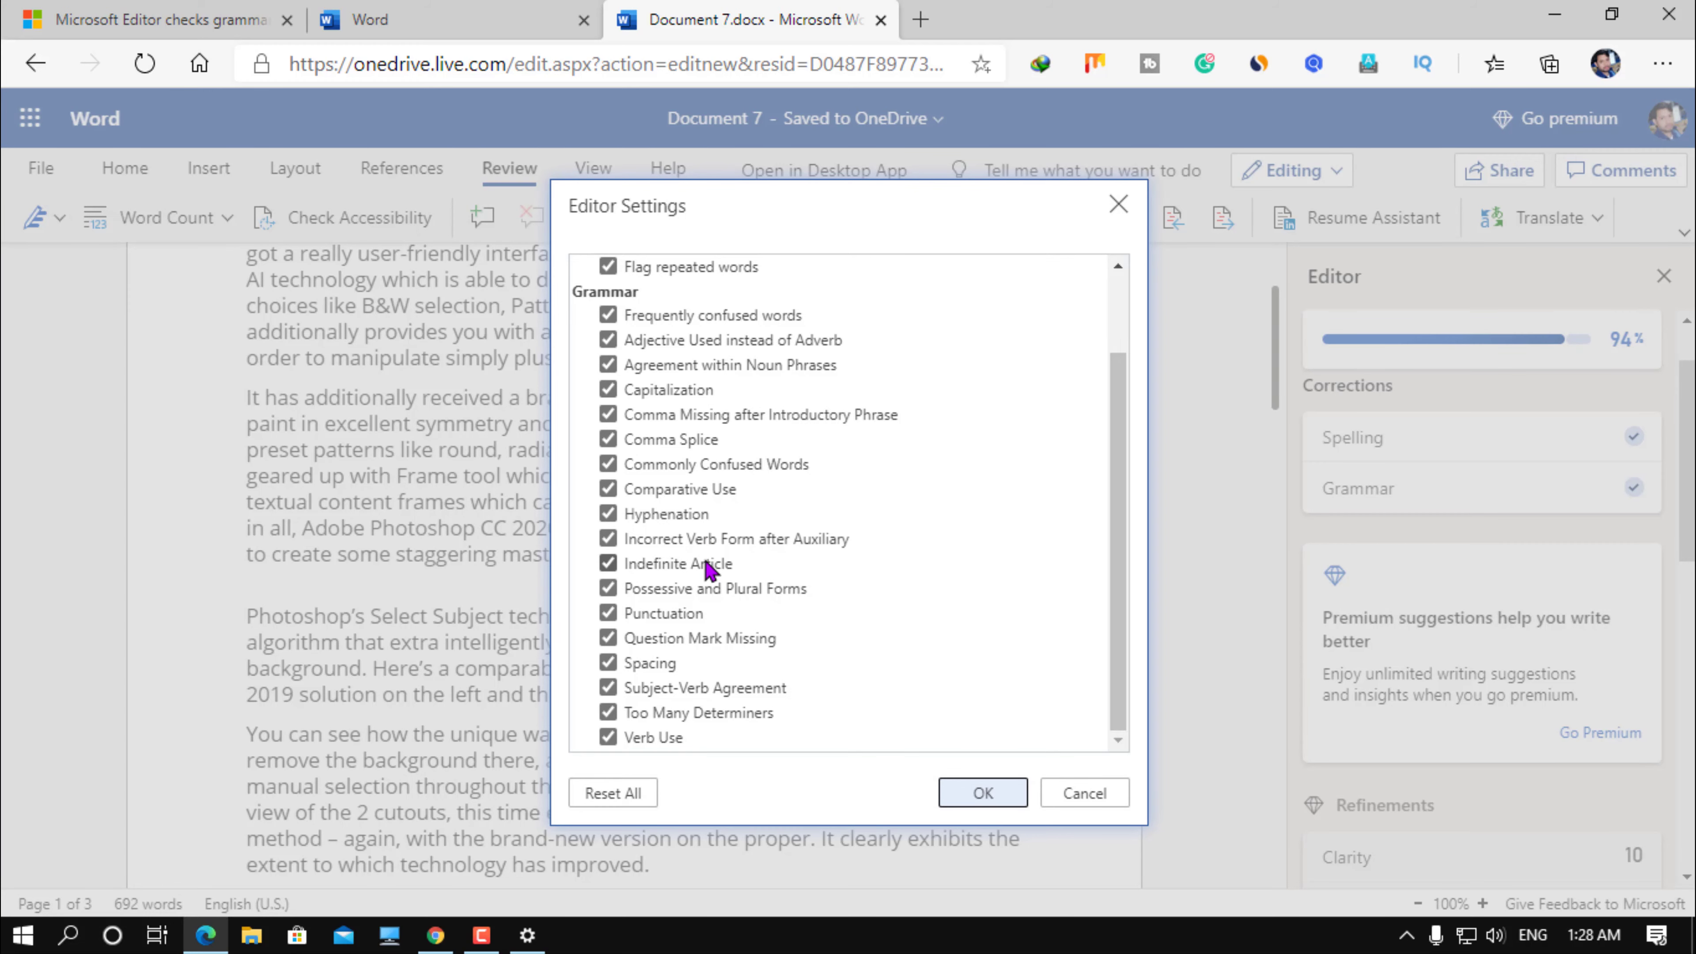
{"action": "scroll", "coordinate": [709, 568], "scroll_direction": "up", "scroll_amount": 1}
{"action": "scroll", "coordinate": [681, 563], "scroll_direction": "up", "scroll_amount": 1}
{"action": "scroll", "coordinate": [645, 581], "scroll_direction": "down", "scroll_amount": 2}
{"action": "left_click", "coordinate": [606, 740]}
{"action": "left_click", "coordinate": [608, 738]}
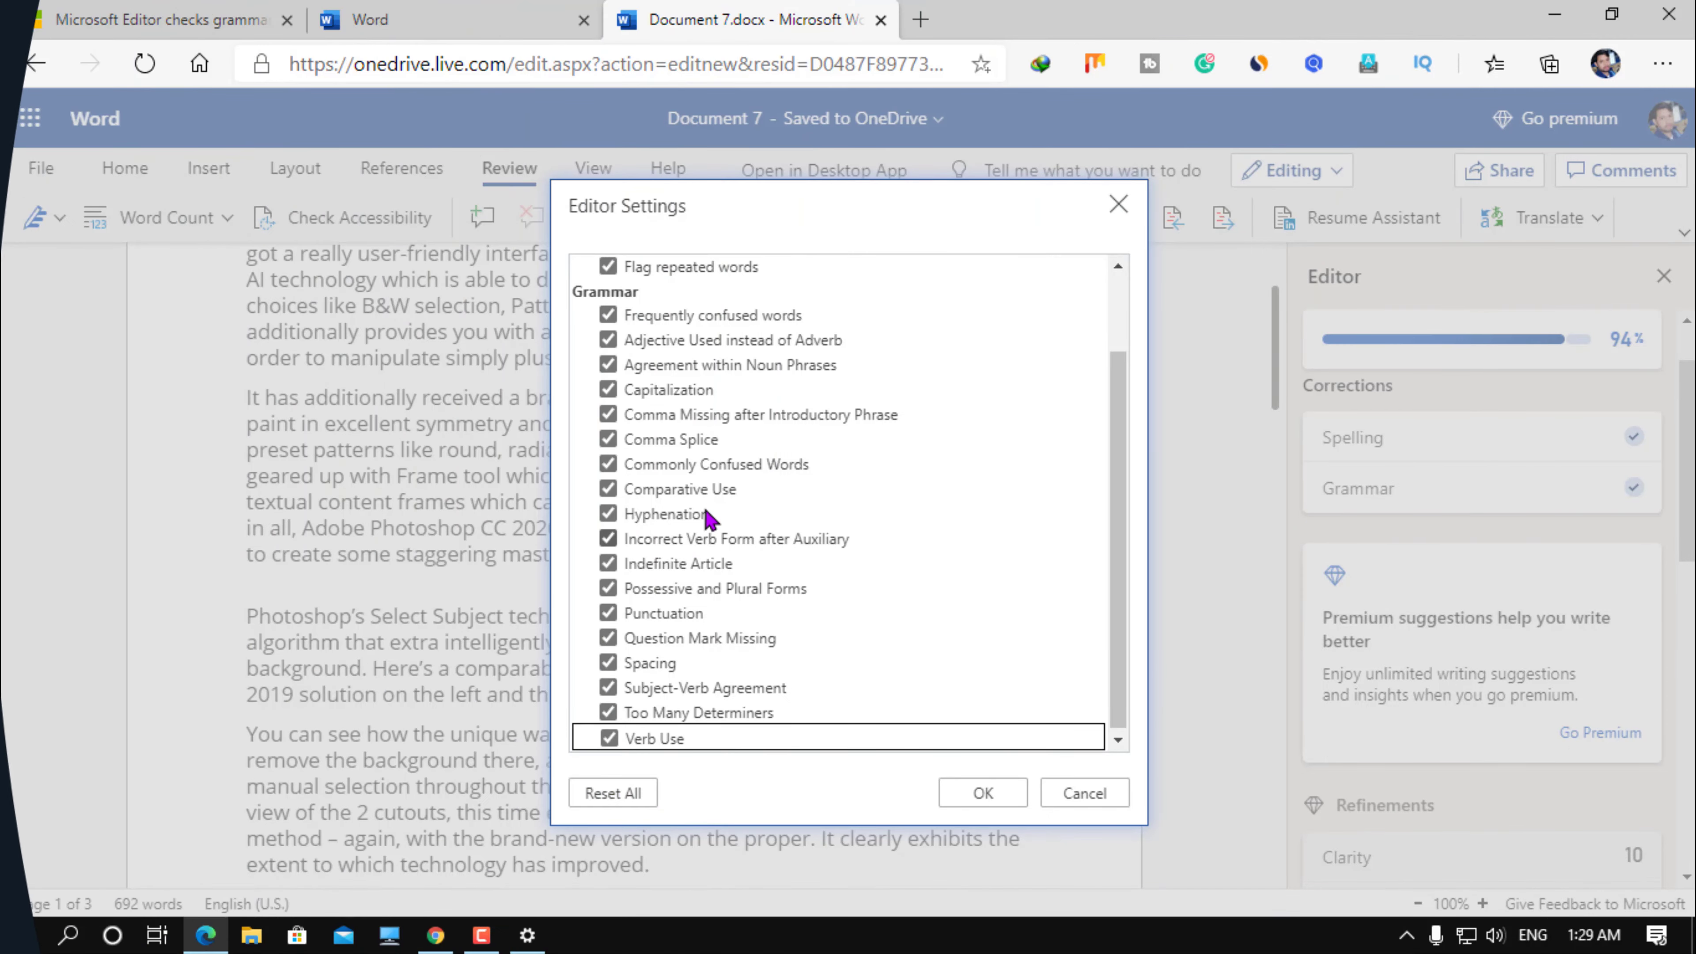
{"action": "scroll", "coordinate": [710, 518], "scroll_direction": "up", "scroll_amount": 1}
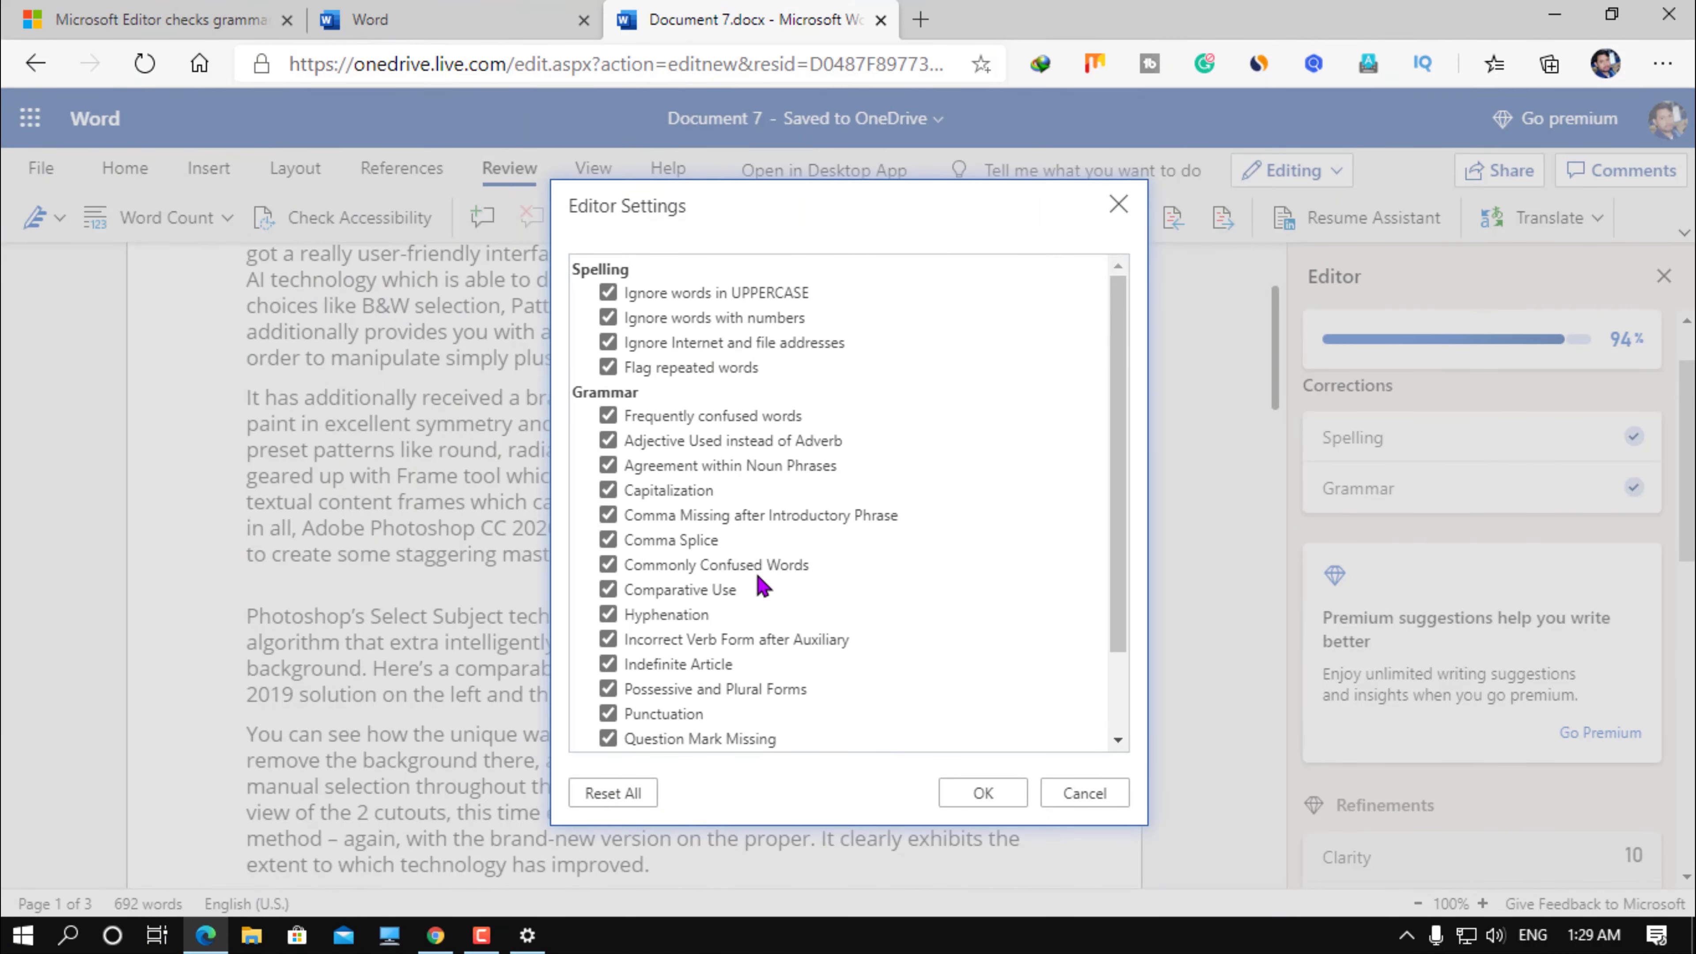
{"action": "left_click", "coordinate": [979, 795]}
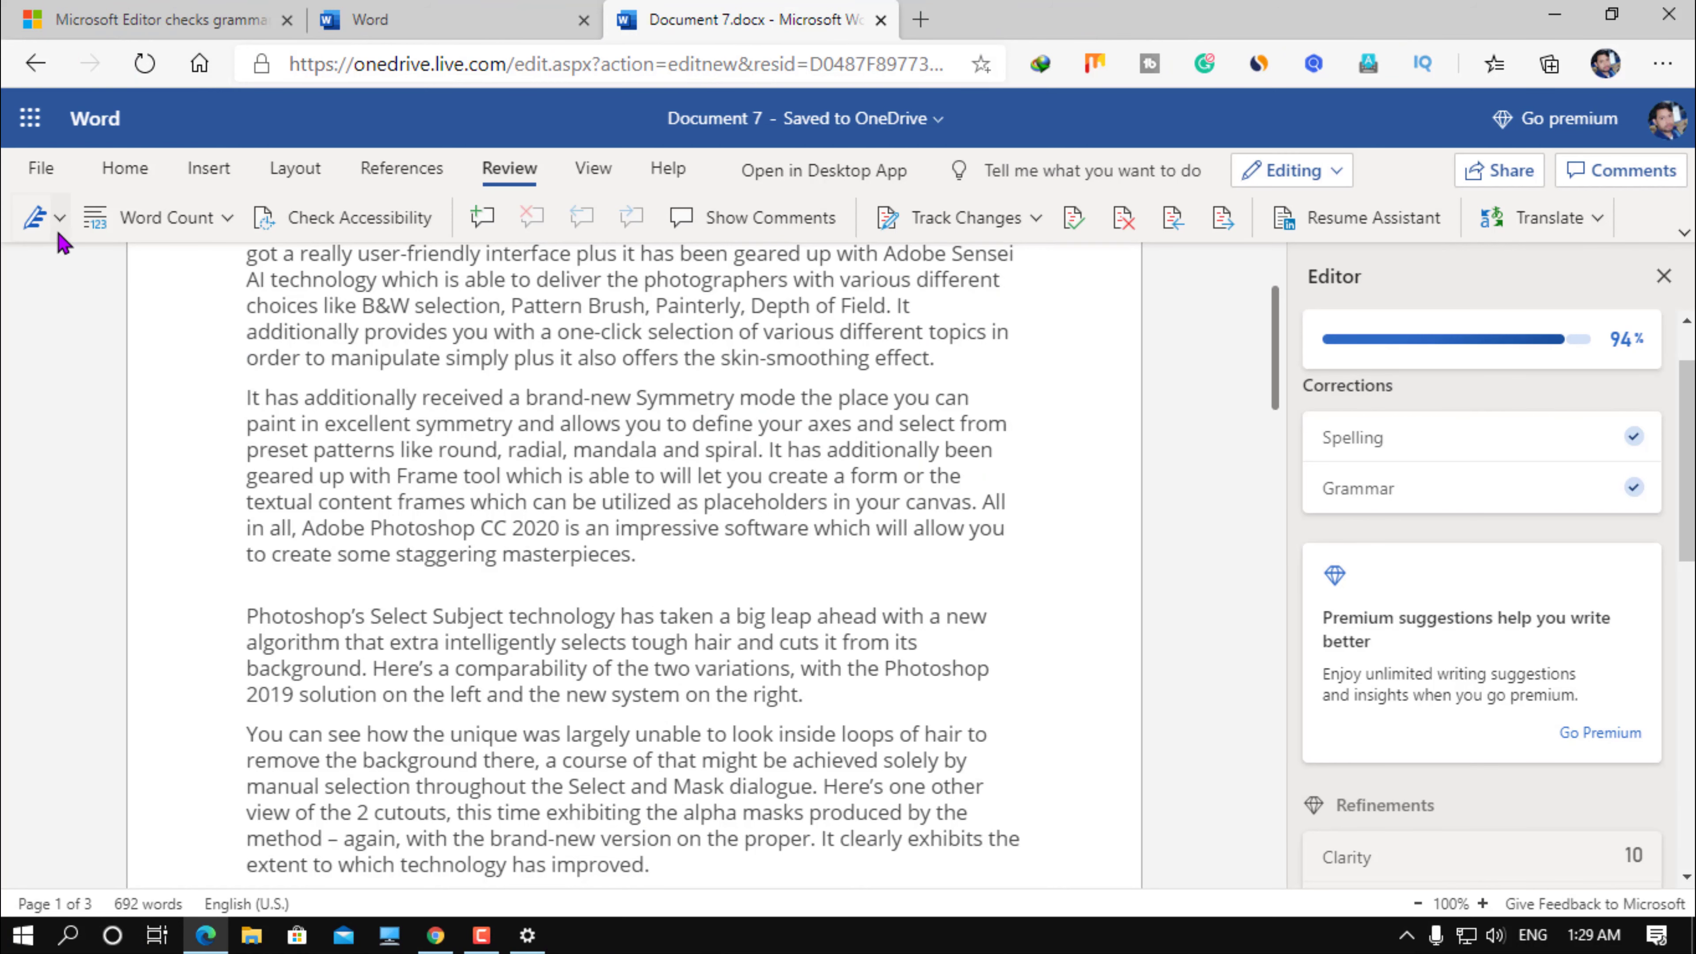
Choose Hindi in the Set Proofing Language dialog from the Editor menu and confirm with OK
{"action": "left_click", "coordinate": [60, 218]}
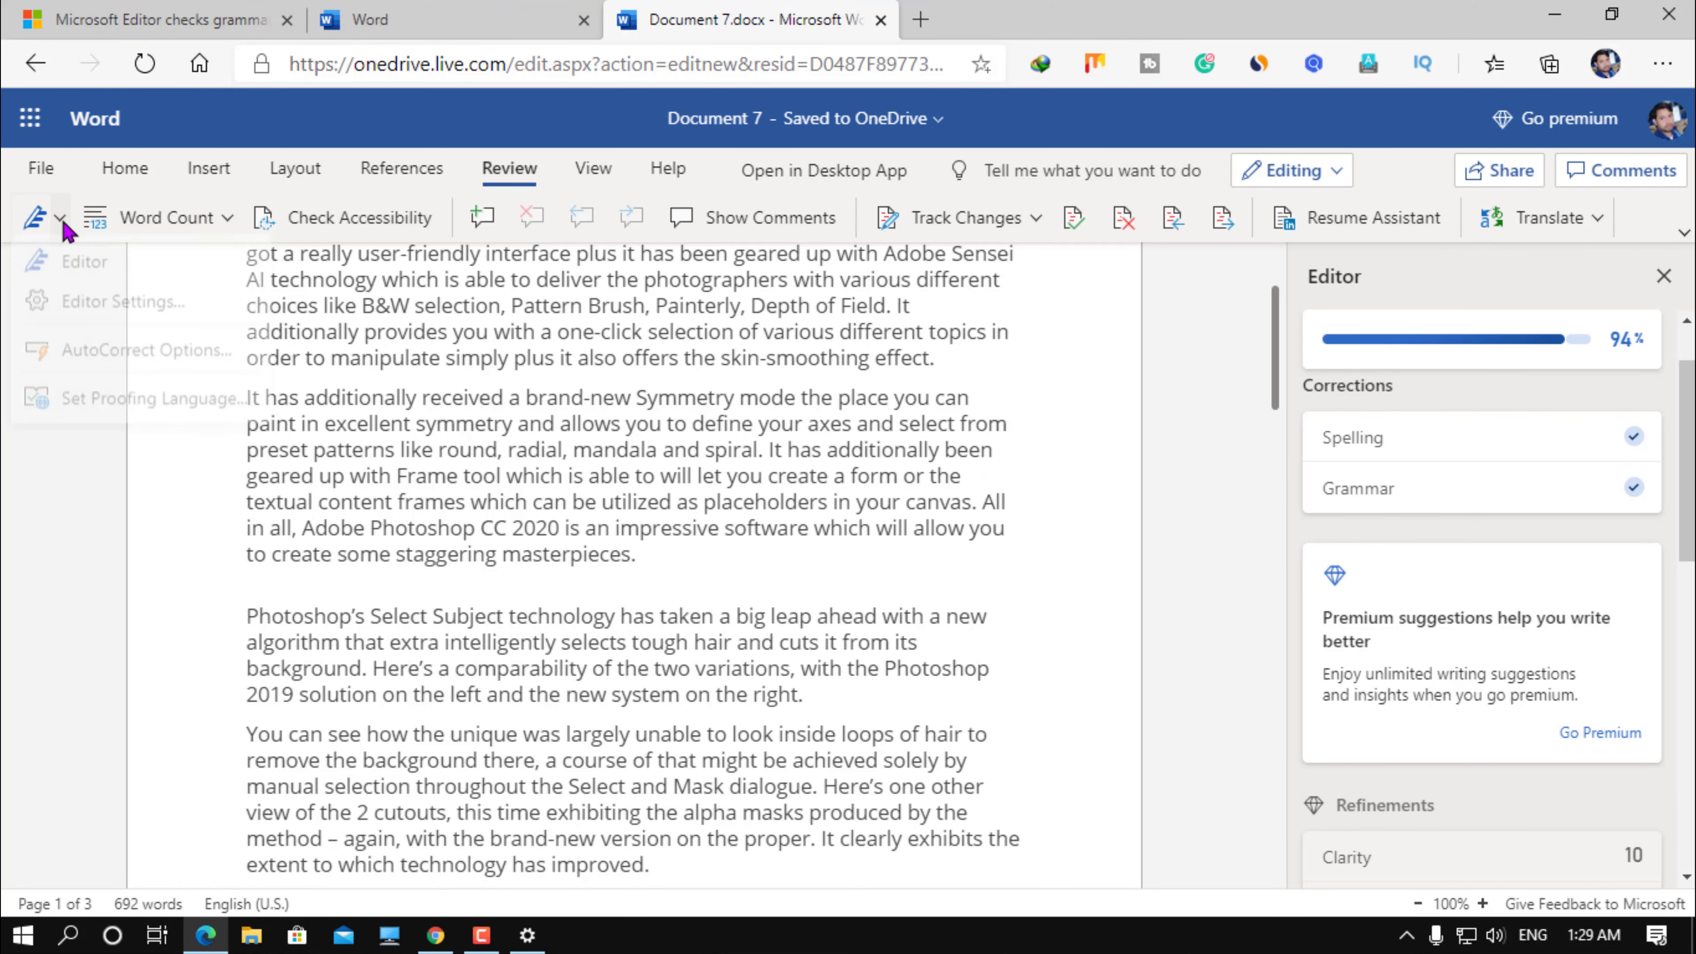
{"action": "left_click", "coordinate": [110, 415]}
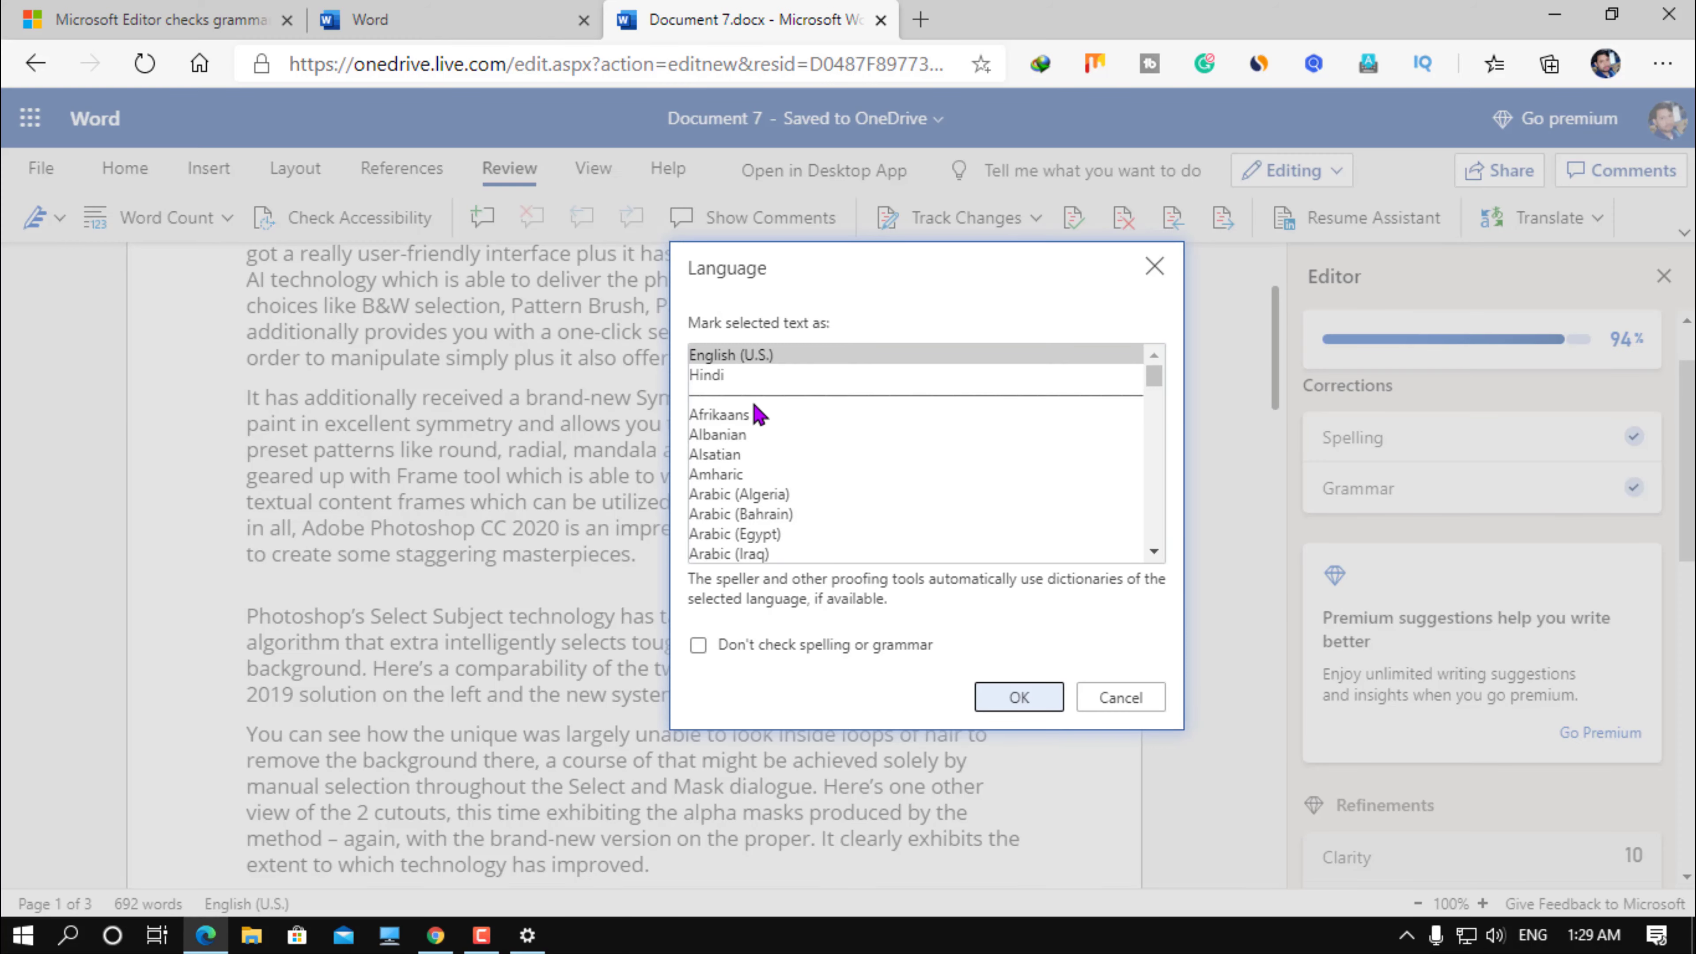
{"action": "left_click", "coordinate": [740, 383]}
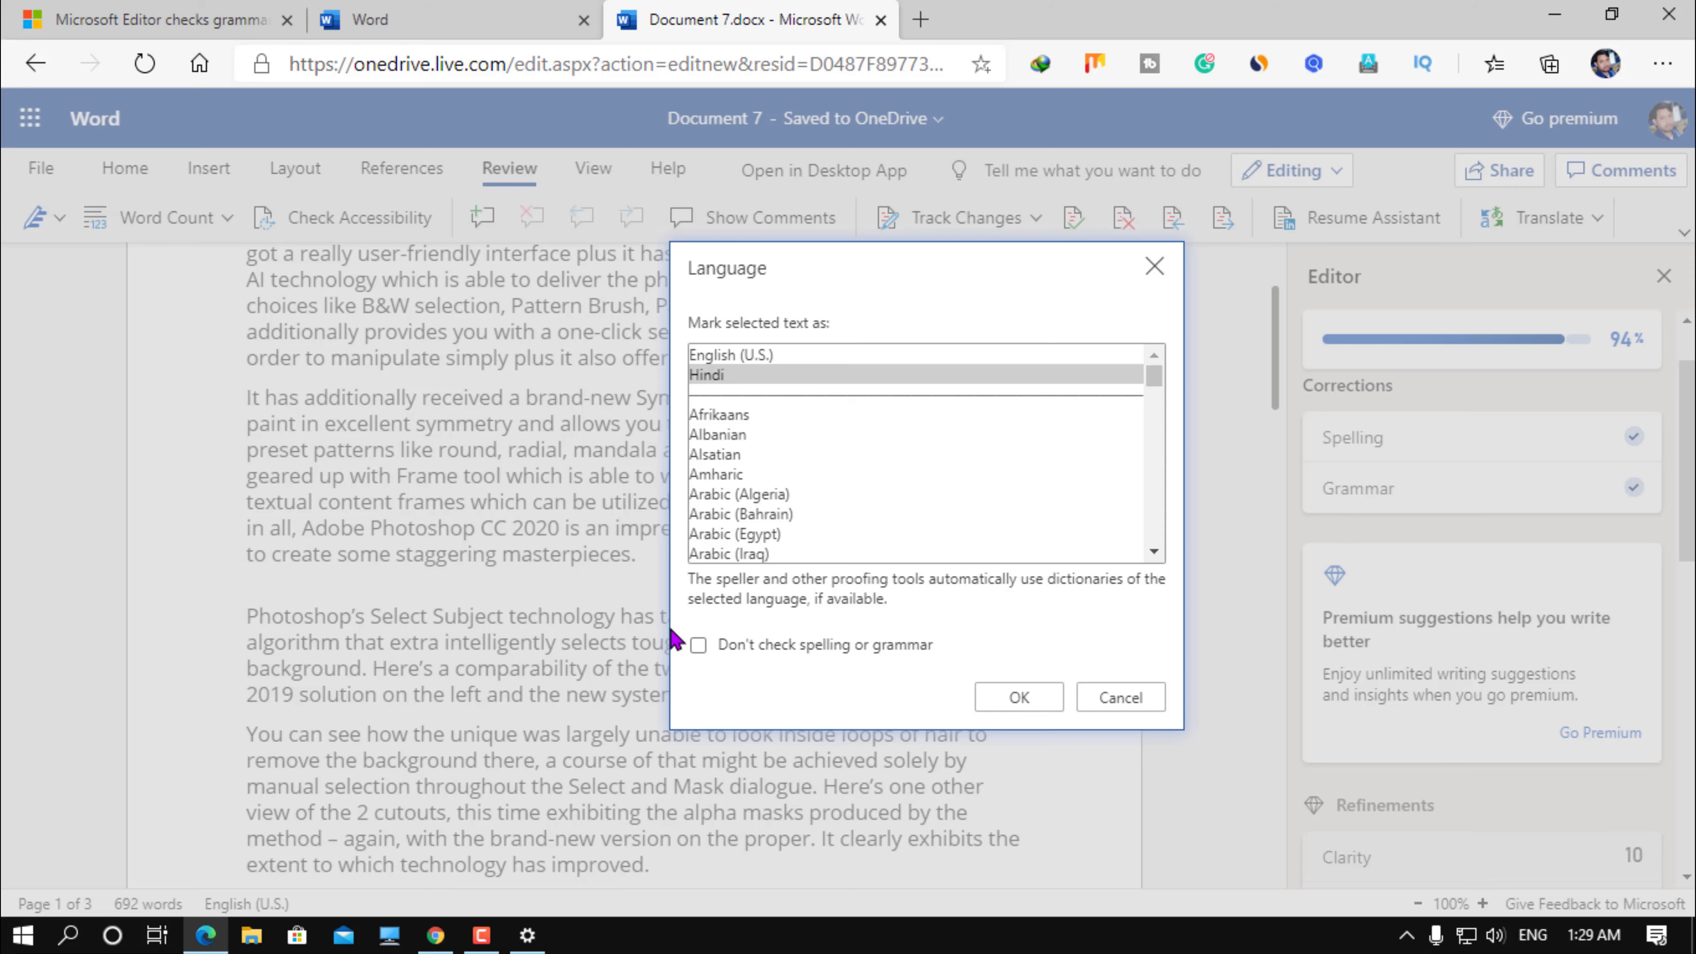
{"action": "left_click", "coordinate": [1016, 702]}
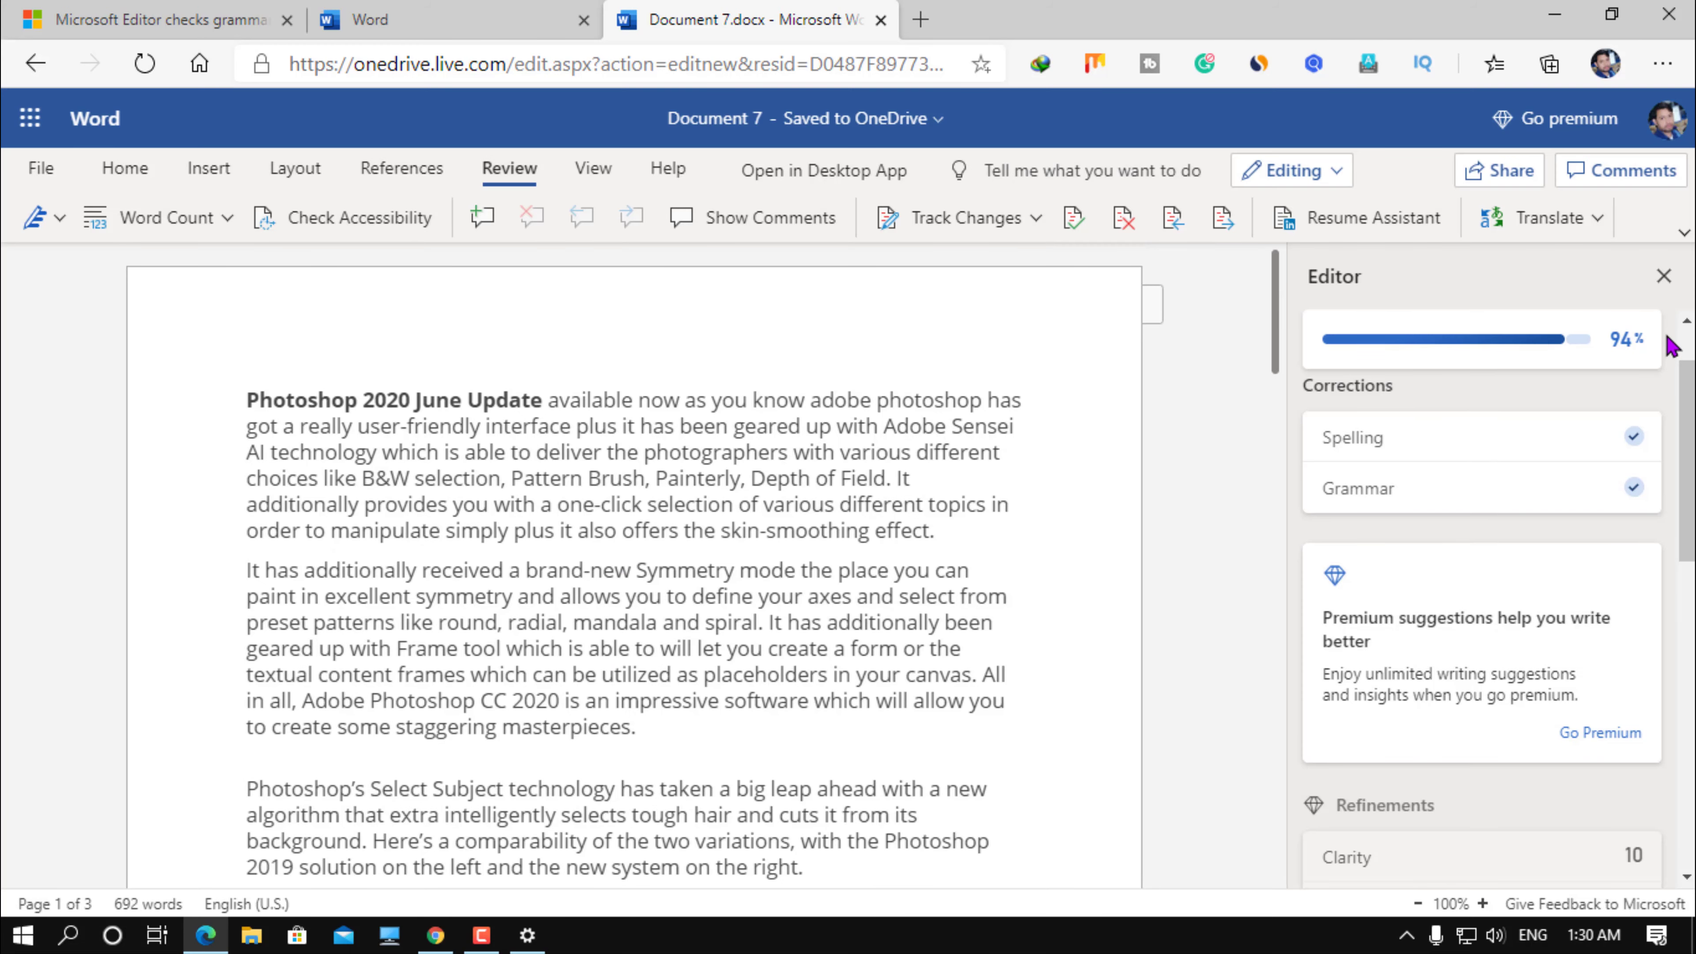
Select the first paragraph and choose Translate Selection to open the Translator pane
{"action": "left_click", "coordinate": [1597, 220]}
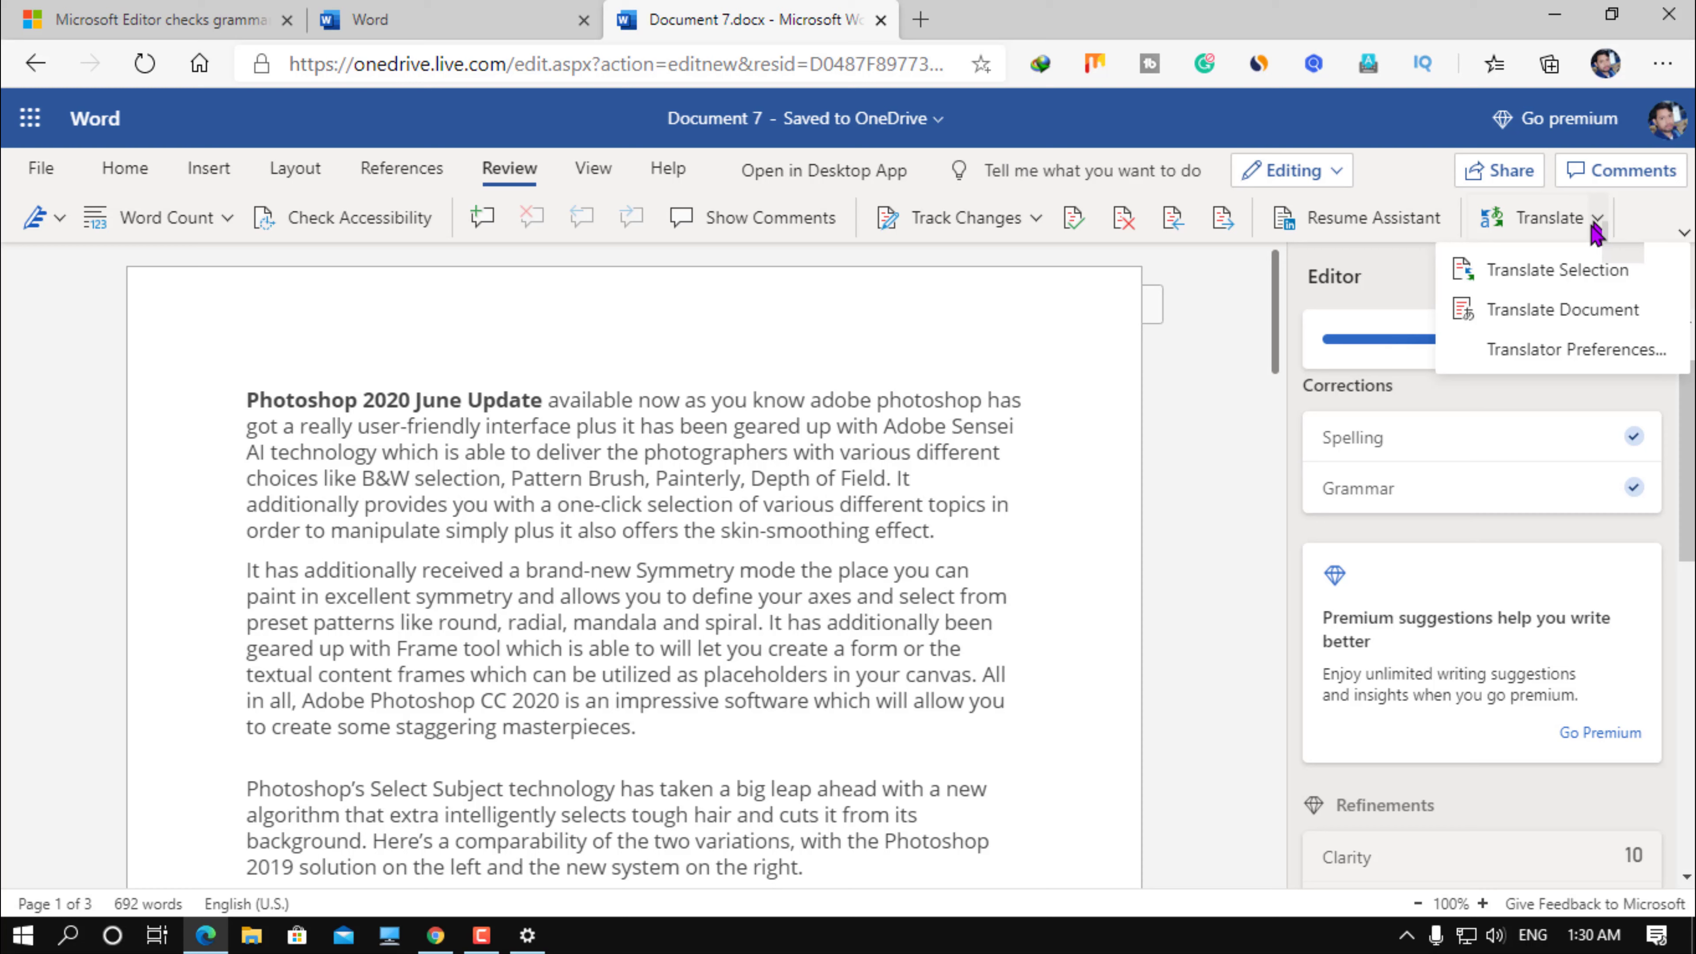
{"action": "left_click", "coordinate": [961, 373]}
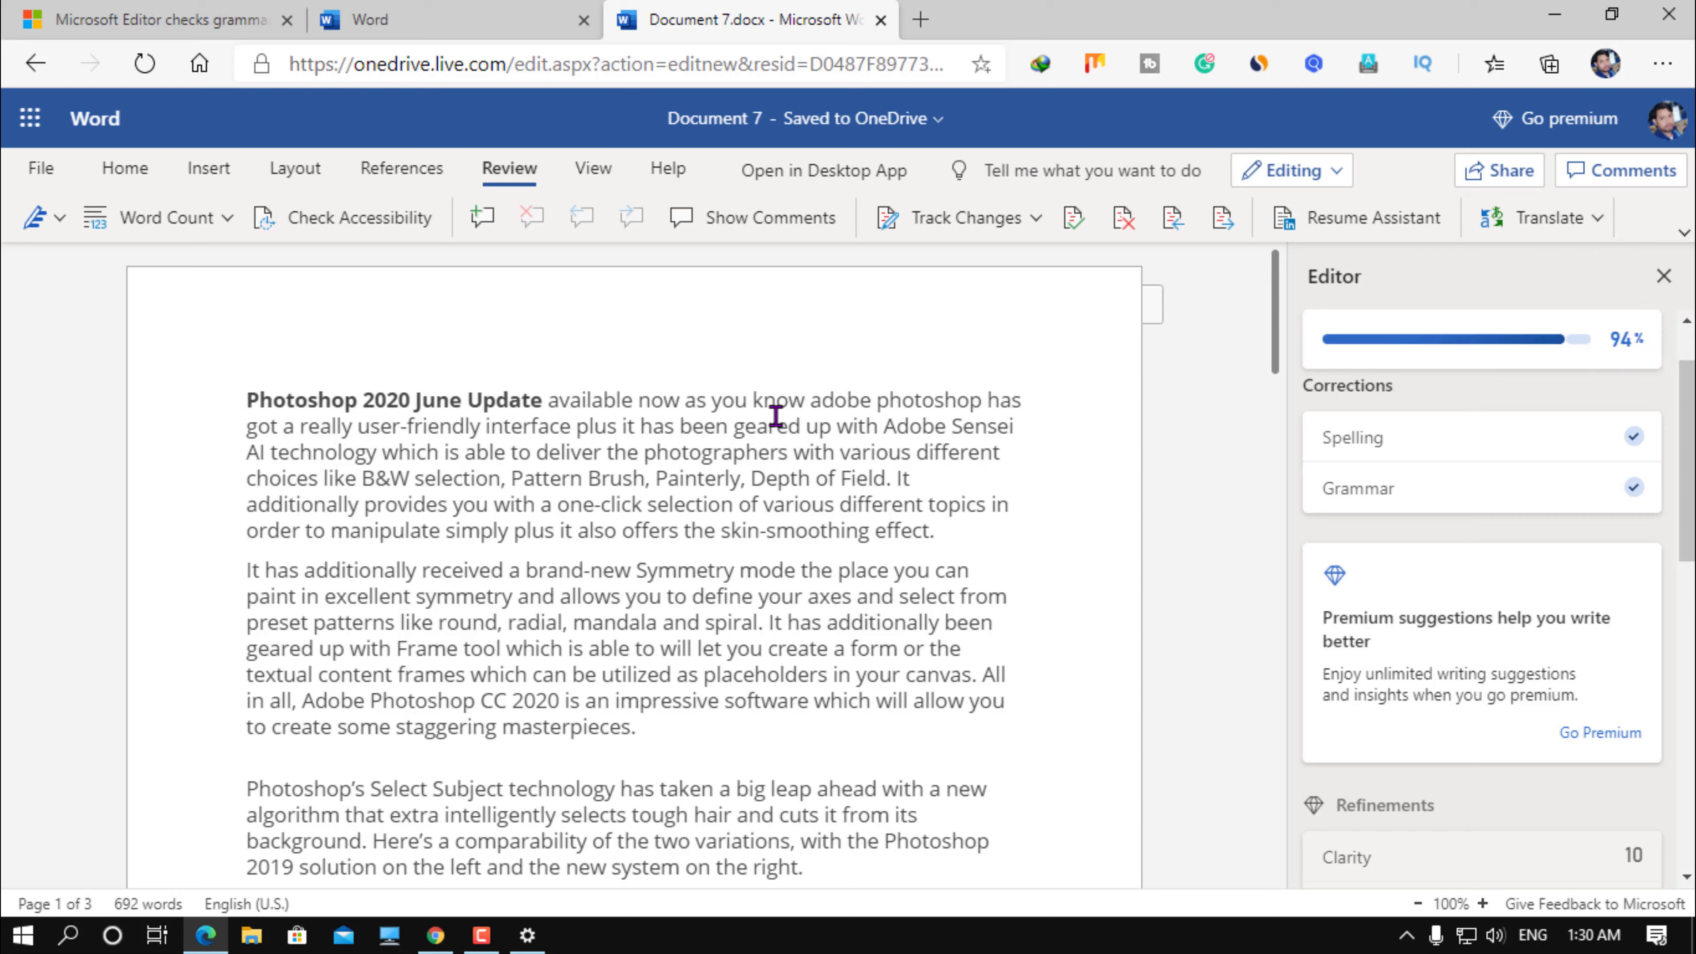
{"action": "mouse_move", "coordinate": [241, 400]}
{"action": "left_mouse_down"}
{"action": "mouse_move", "coordinate": [929, 509]}
{"action": "mouse_move", "coordinate": [948, 533]}
{"action": "left_mouse_up"}
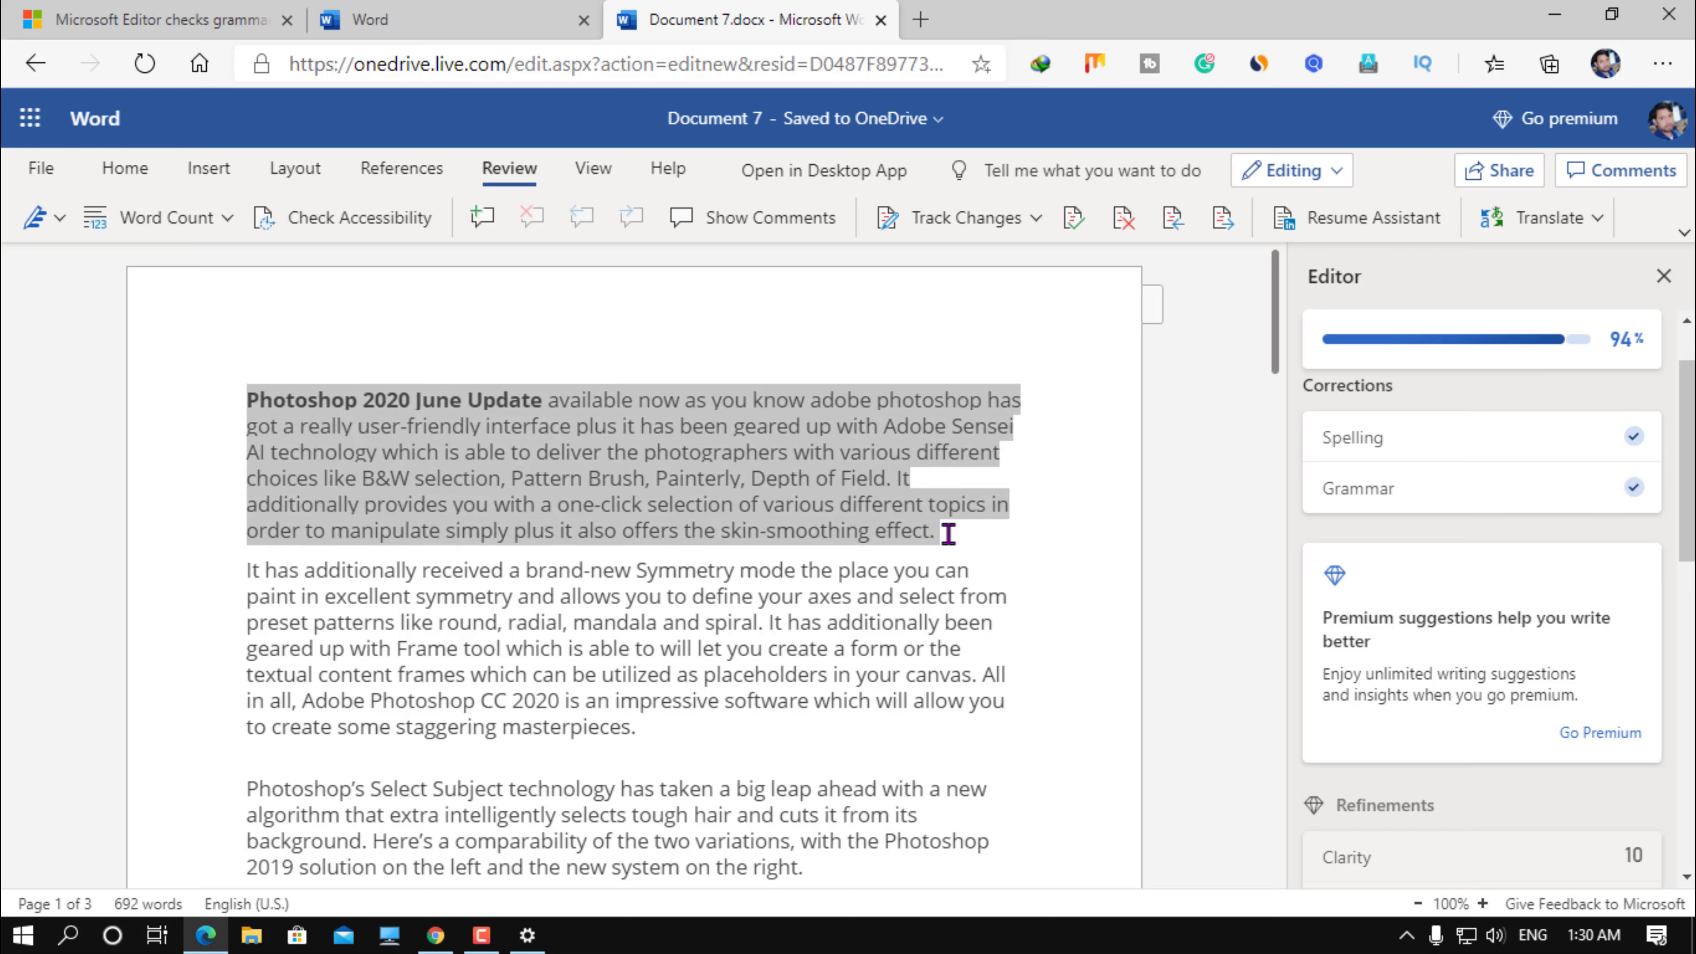
{"action": "left_click", "coordinate": [1596, 219]}
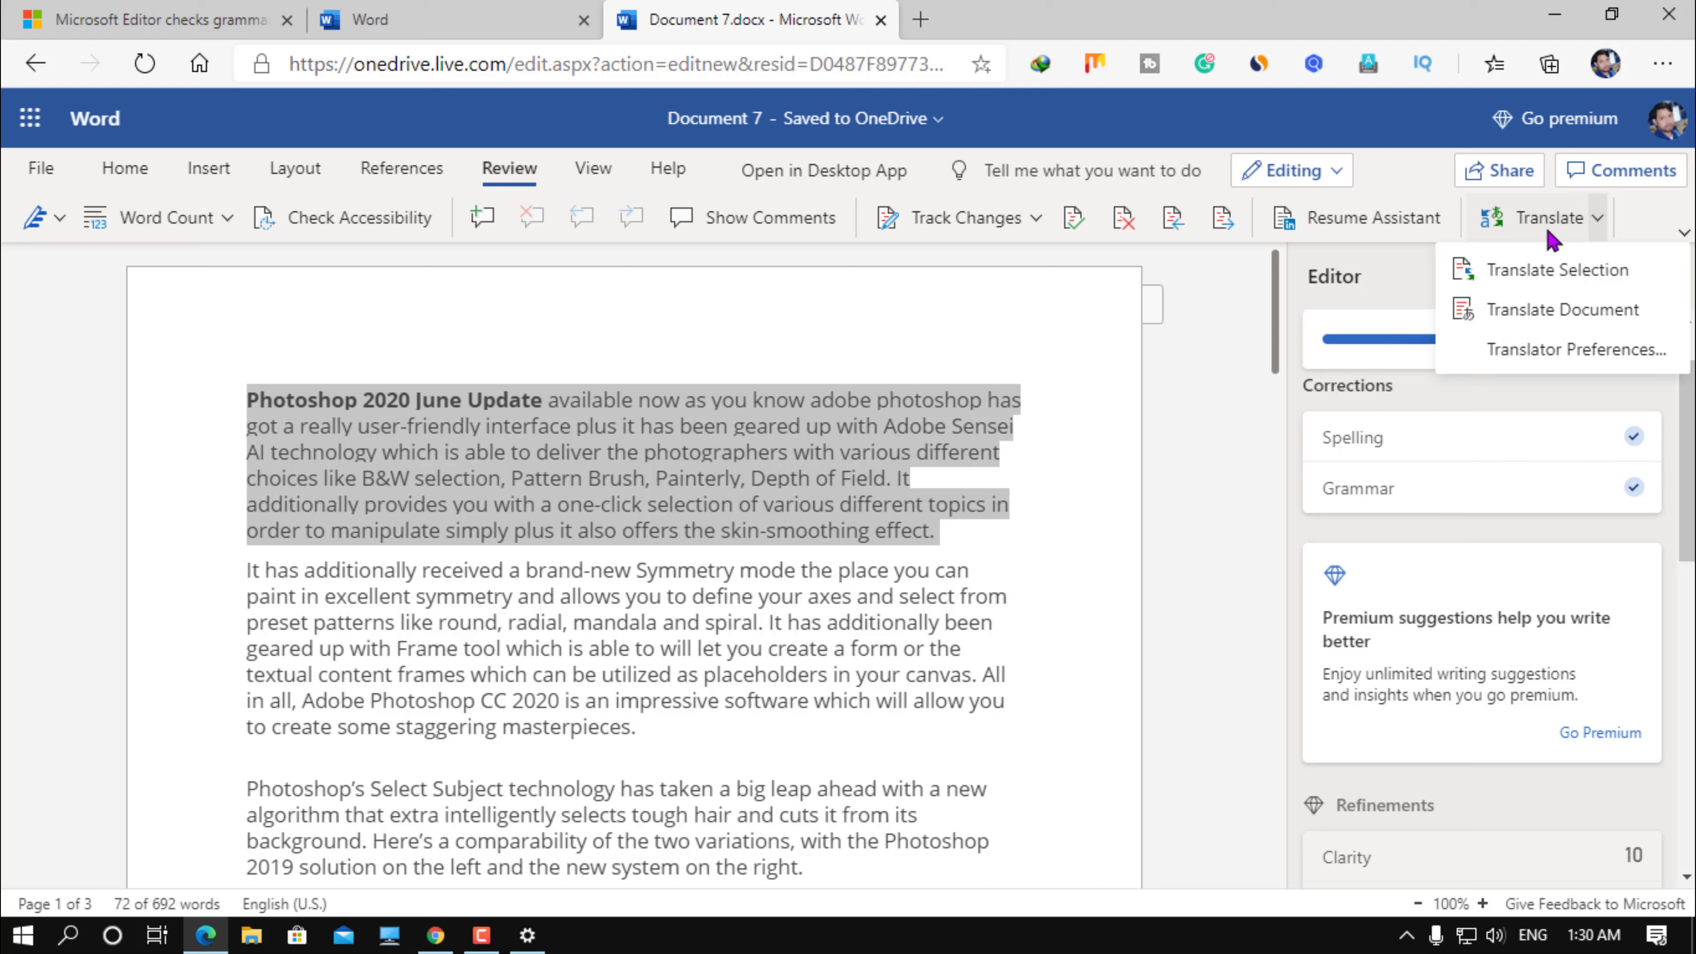
{"action": "left_click", "coordinate": [1509, 274]}
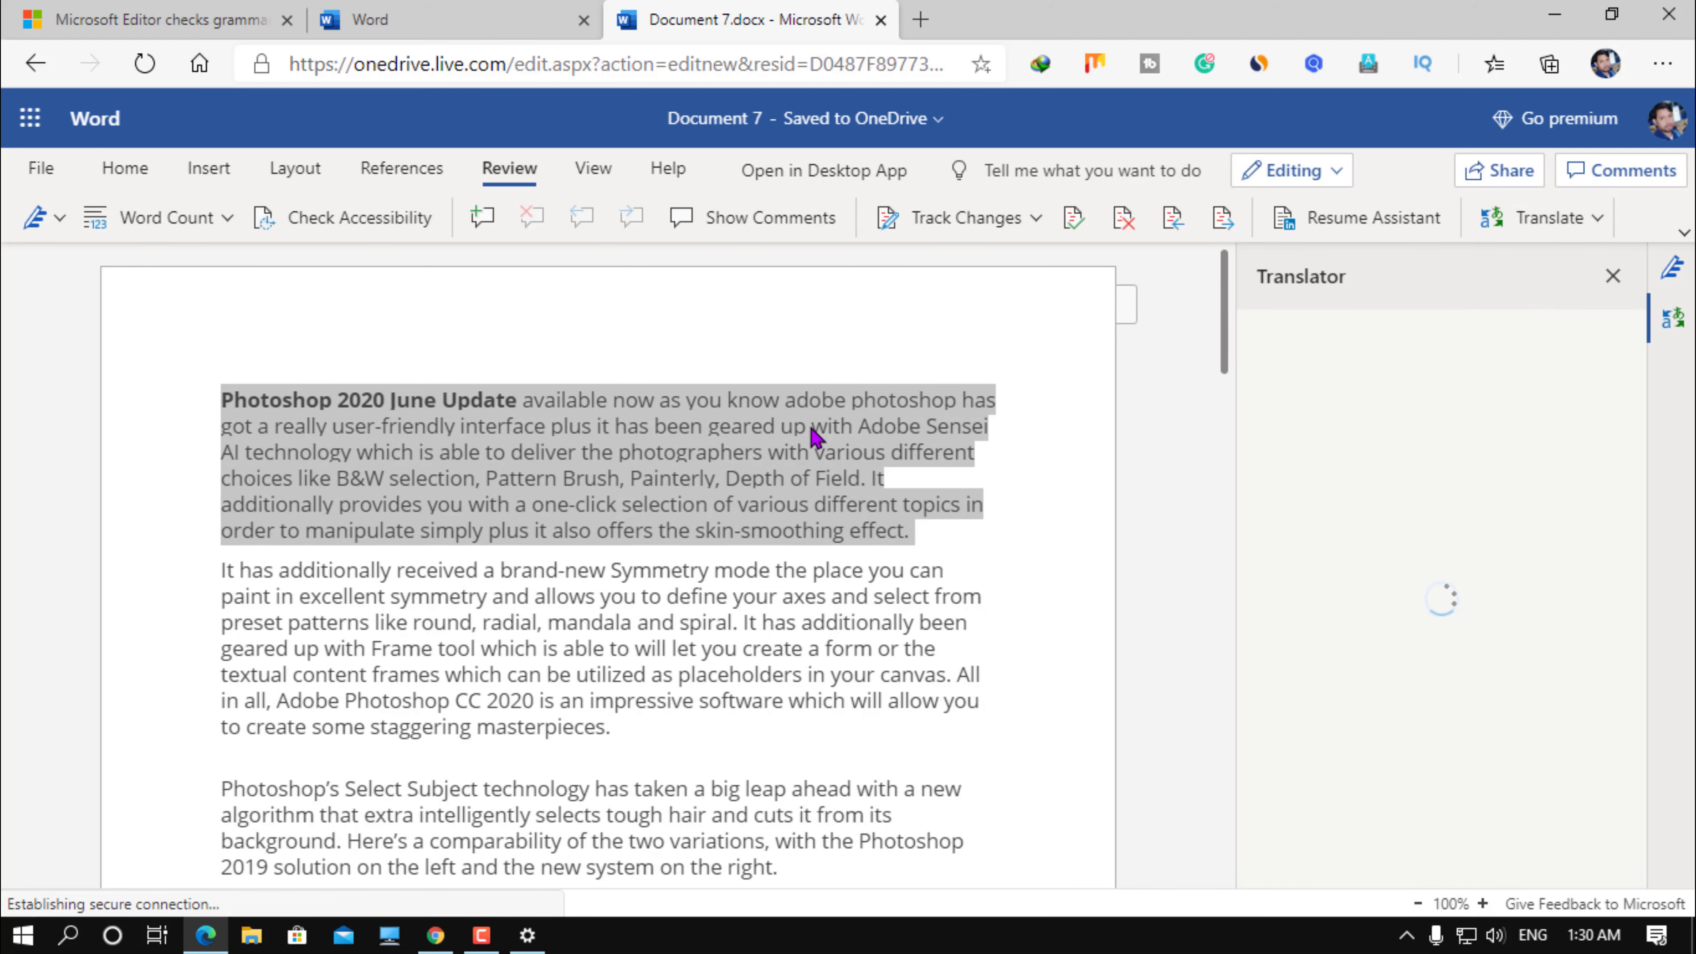
Set the Translator's target language to Hindi by typing 'Hin', then scroll to the Insert button
{"action": "scroll", "coordinate": [1460, 610], "scroll_direction": "down", "scroll_amount": 2}
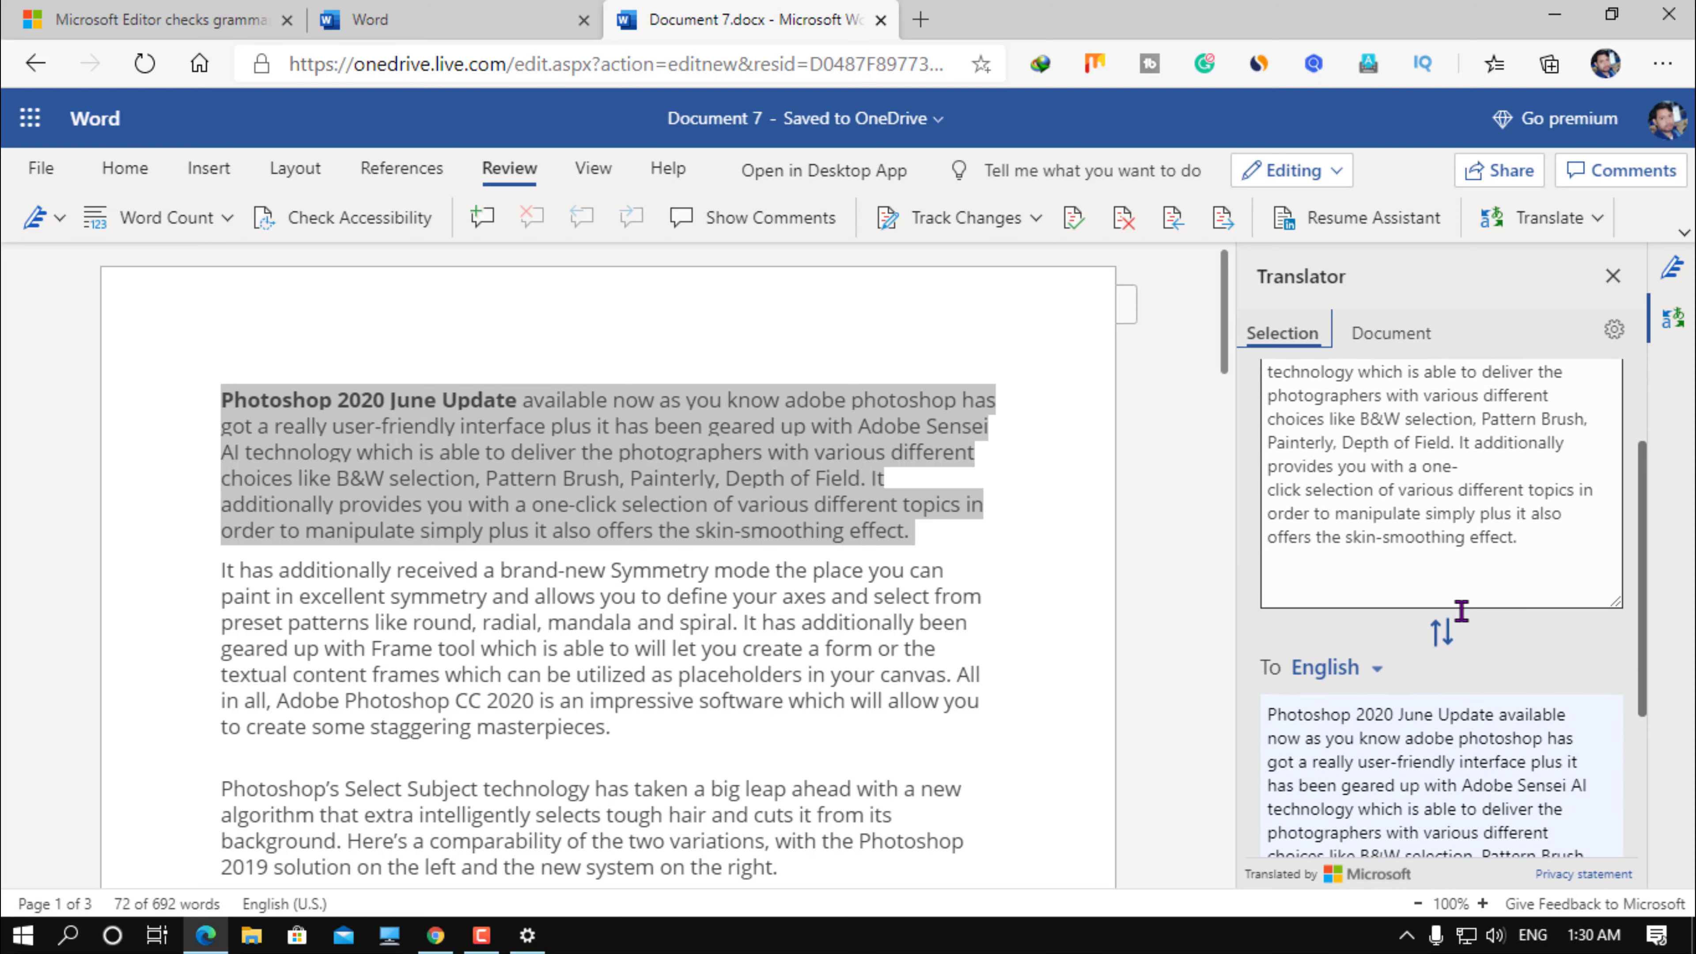
{"action": "scroll", "coordinate": [1336, 602], "scroll_direction": "down", "scroll_amount": 4}
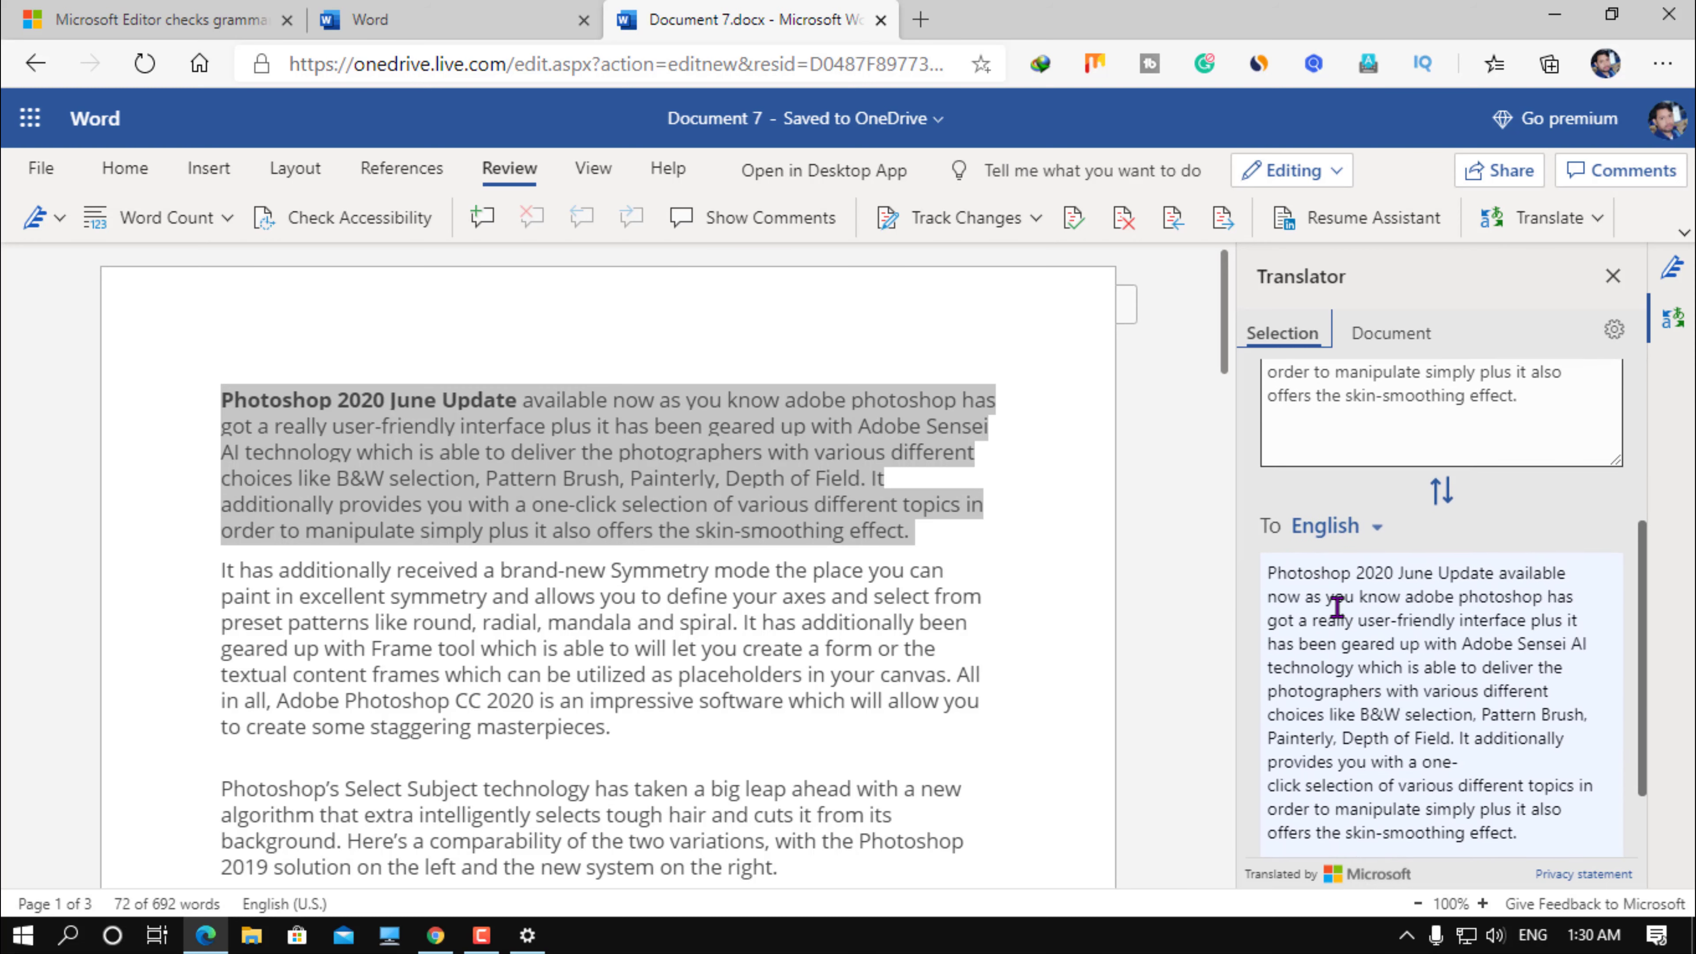
{"action": "left_click", "coordinate": [1363, 537]}
{"action": "scroll", "coordinate": [1335, 735], "scroll_direction": "down", "scroll_amount": 1}
{"action": "scroll", "coordinate": [1345, 722], "scroll_direction": "up", "scroll_amount": 3}
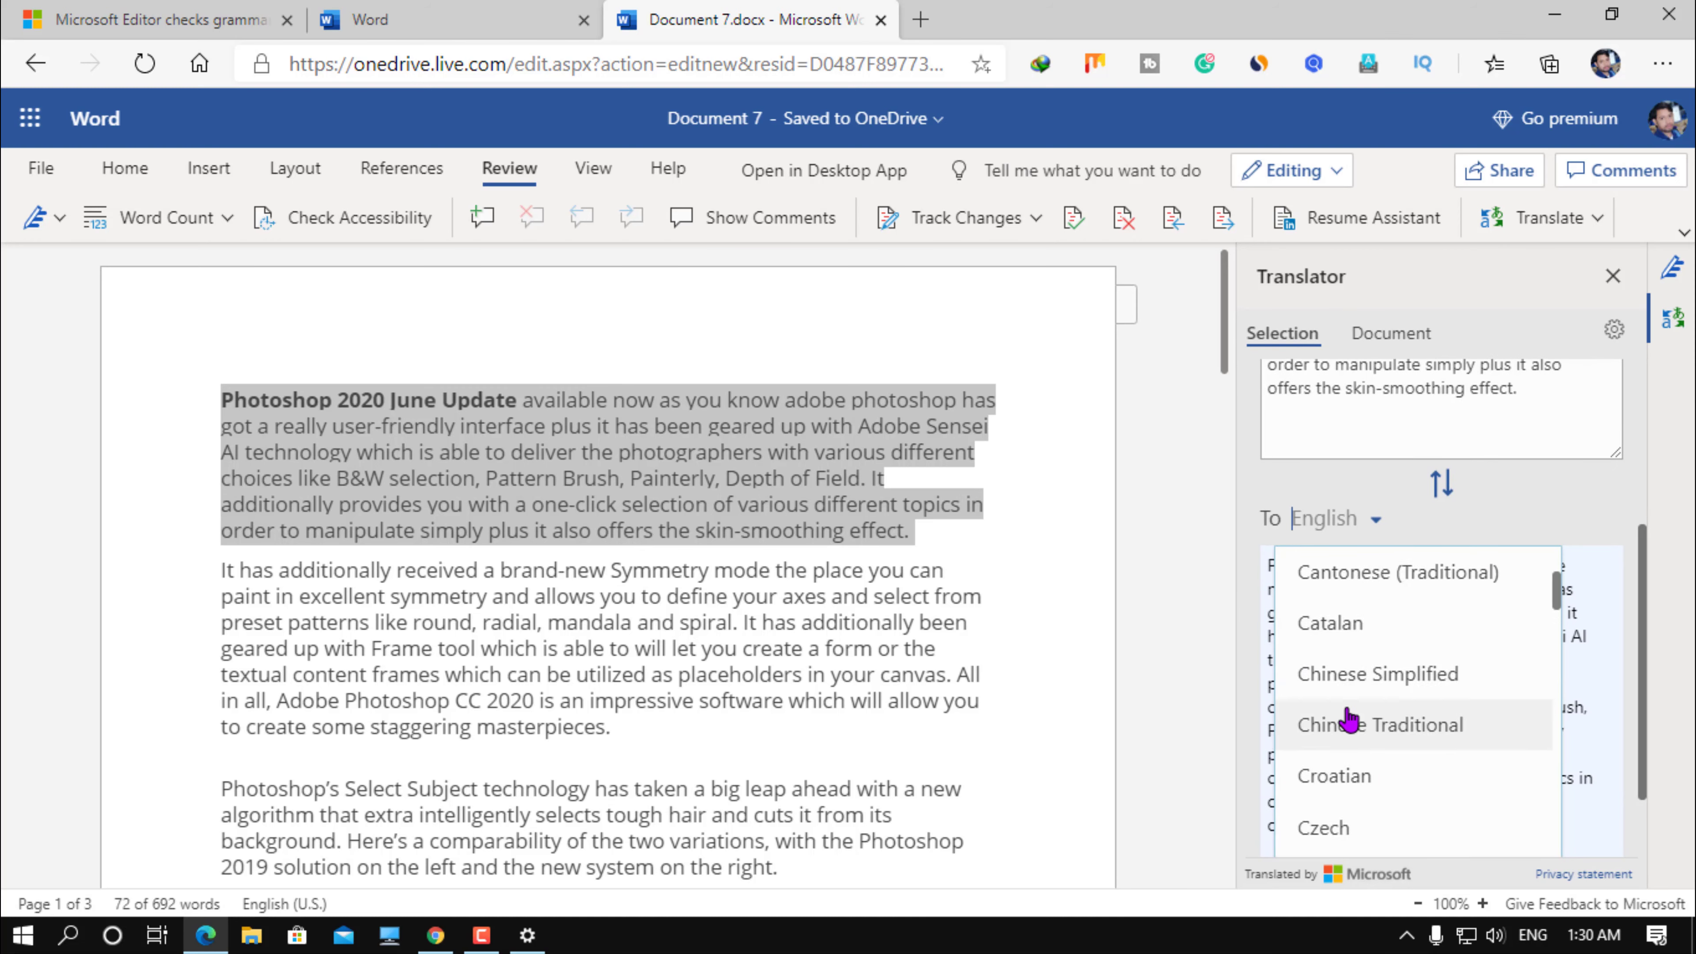
{"action": "scroll", "coordinate": [1341, 600], "scroll_direction": "up", "scroll_amount": 1}
{"action": "type", "text": "H"}
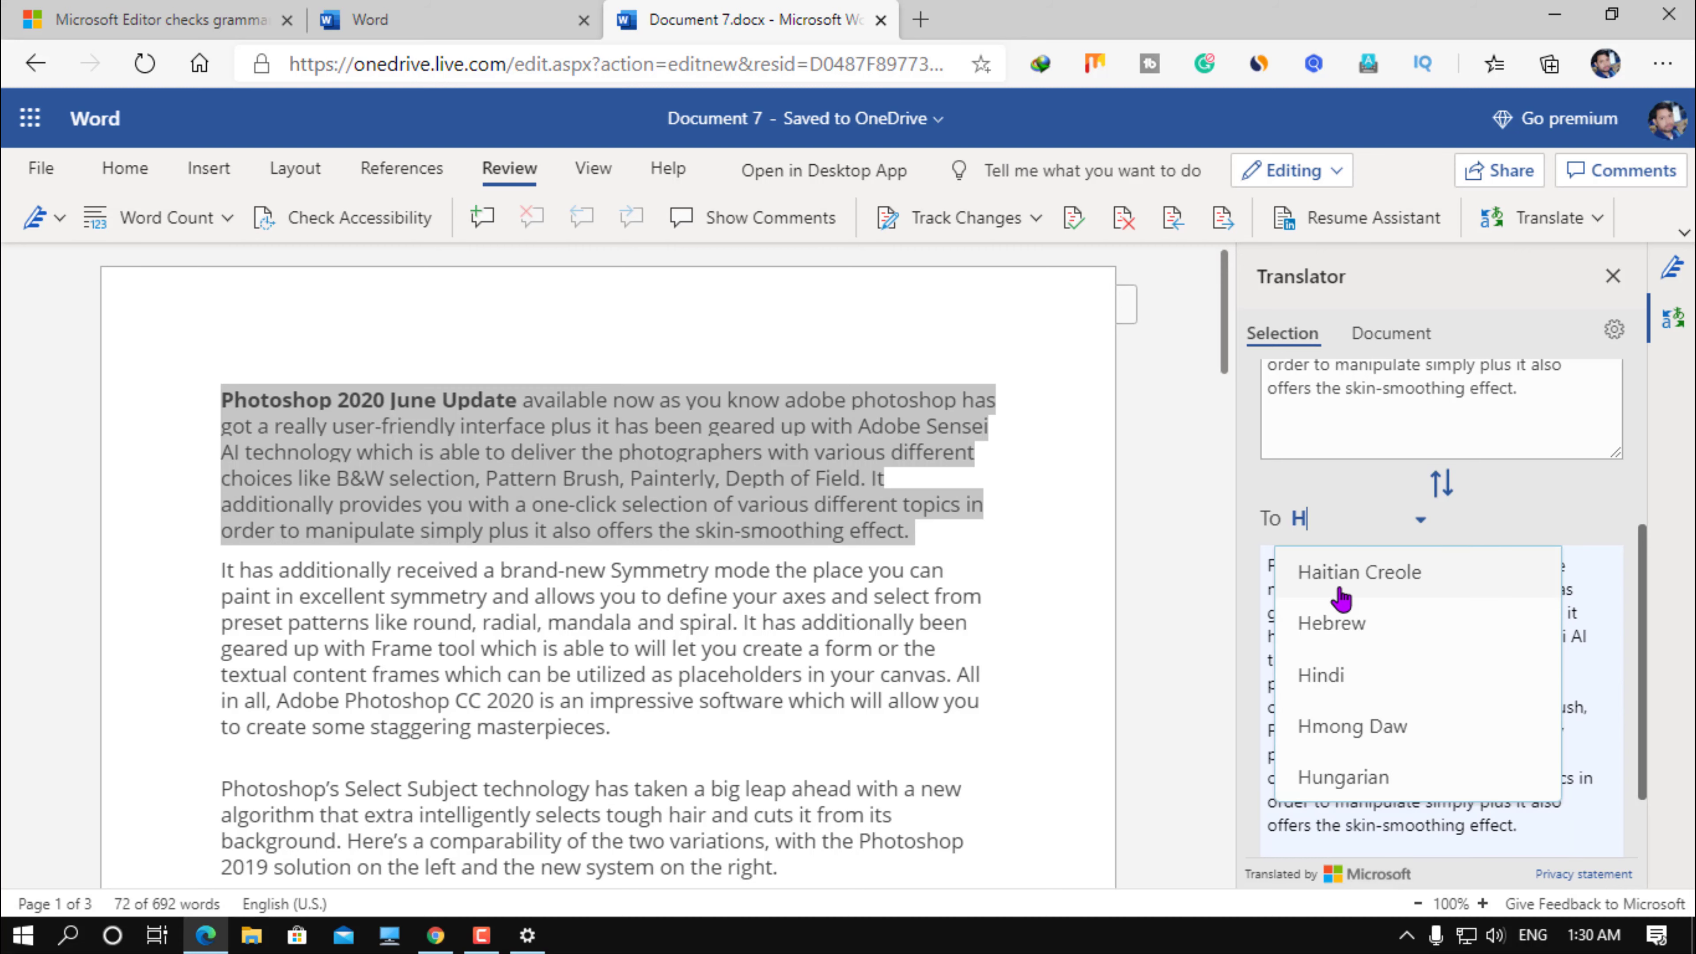
{"action": "type", "text": "in"}
{"action": "left_click", "coordinate": [1340, 599]}
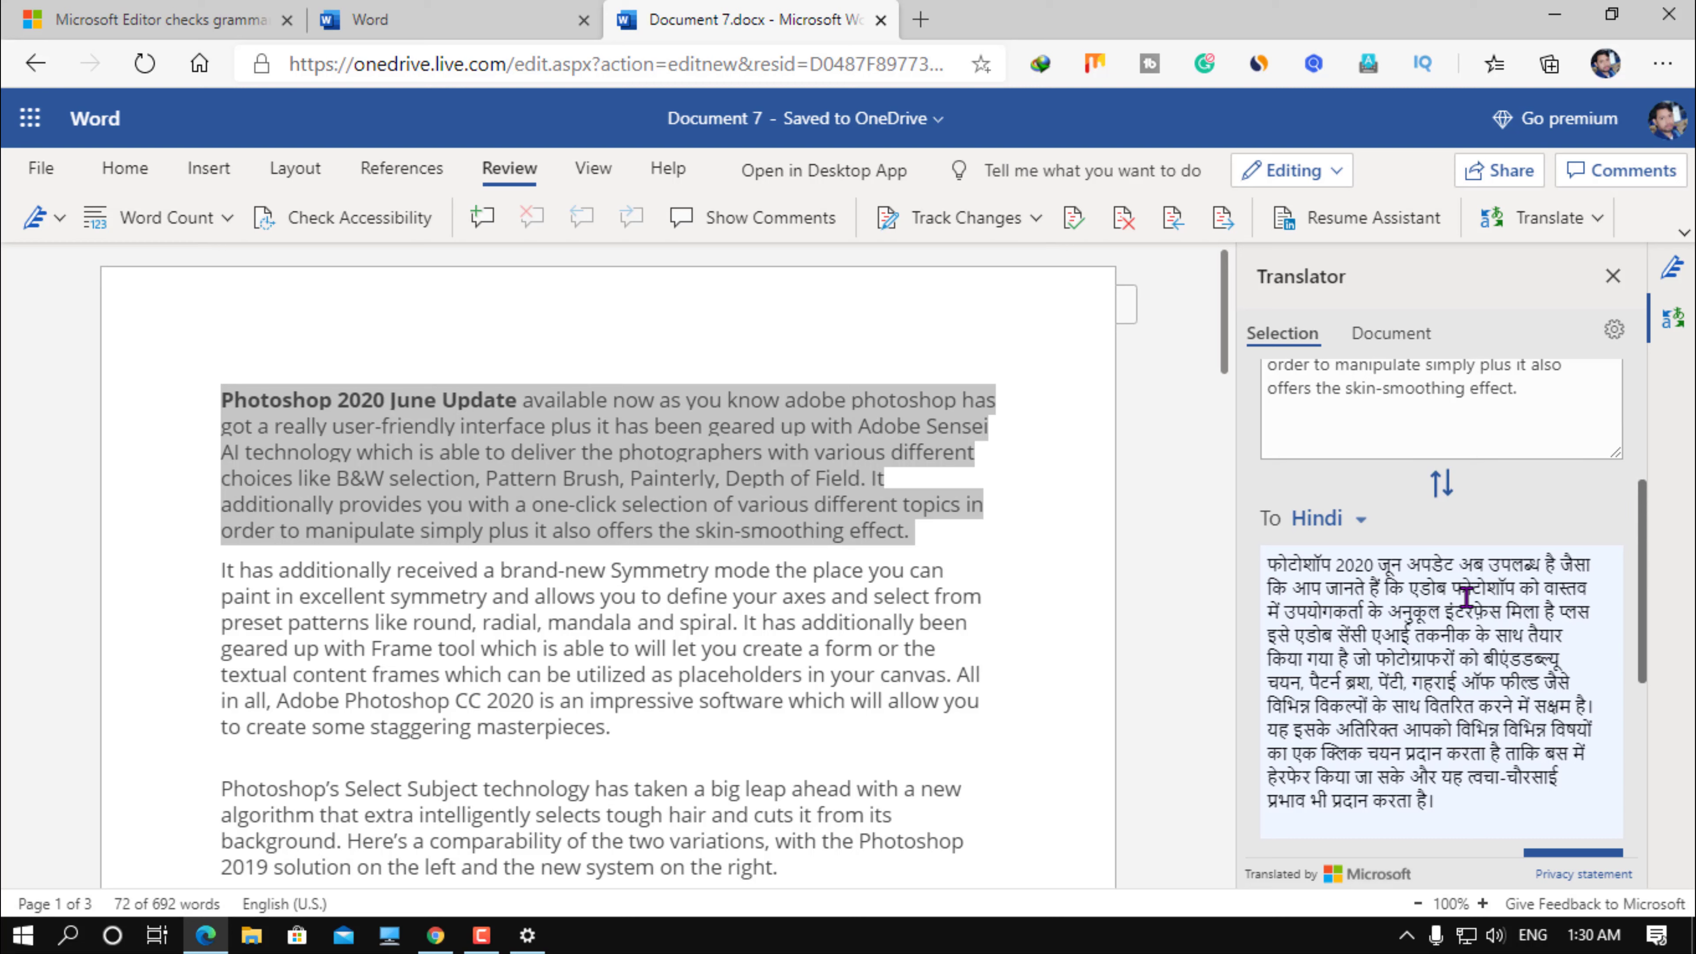
{"action": "scroll", "coordinate": [1443, 708], "scroll_direction": "down", "scroll_amount": 1}
{"action": "scroll", "coordinate": [1446, 712], "scroll_direction": "down", "scroll_amount": 1}
{"action": "scroll", "coordinate": [1447, 712], "scroll_direction": "up", "scroll_amount": 1}
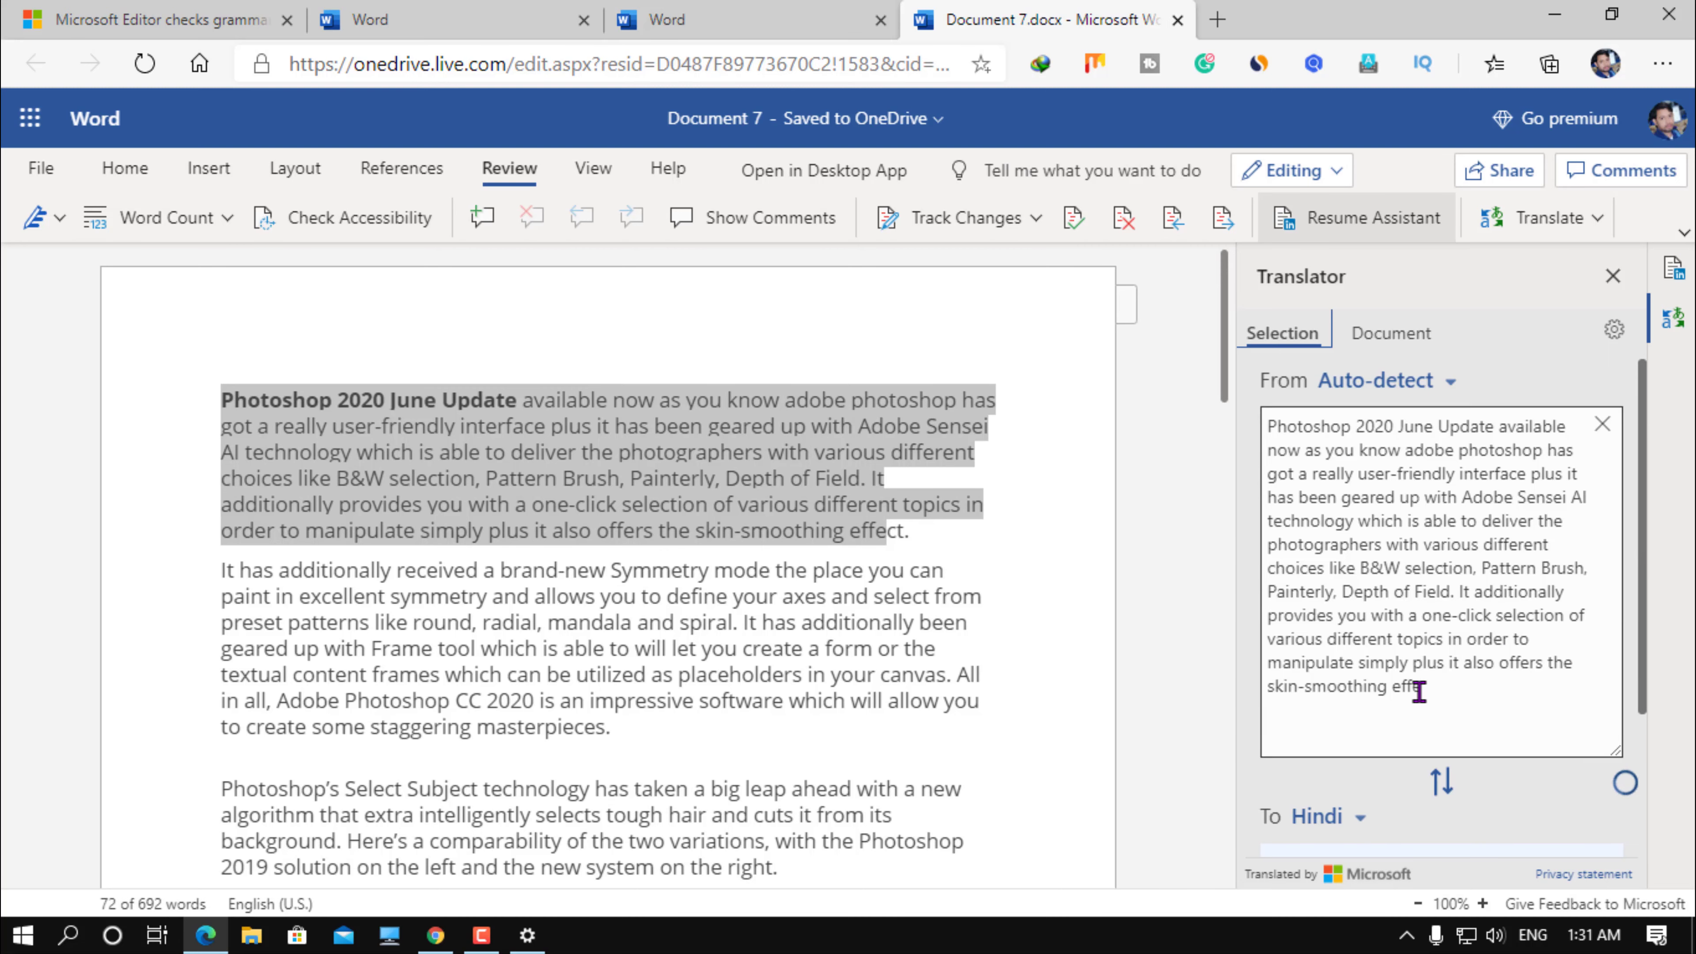
{"action": "scroll", "coordinate": [1418, 686], "scroll_direction": "down", "scroll_amount": 2}
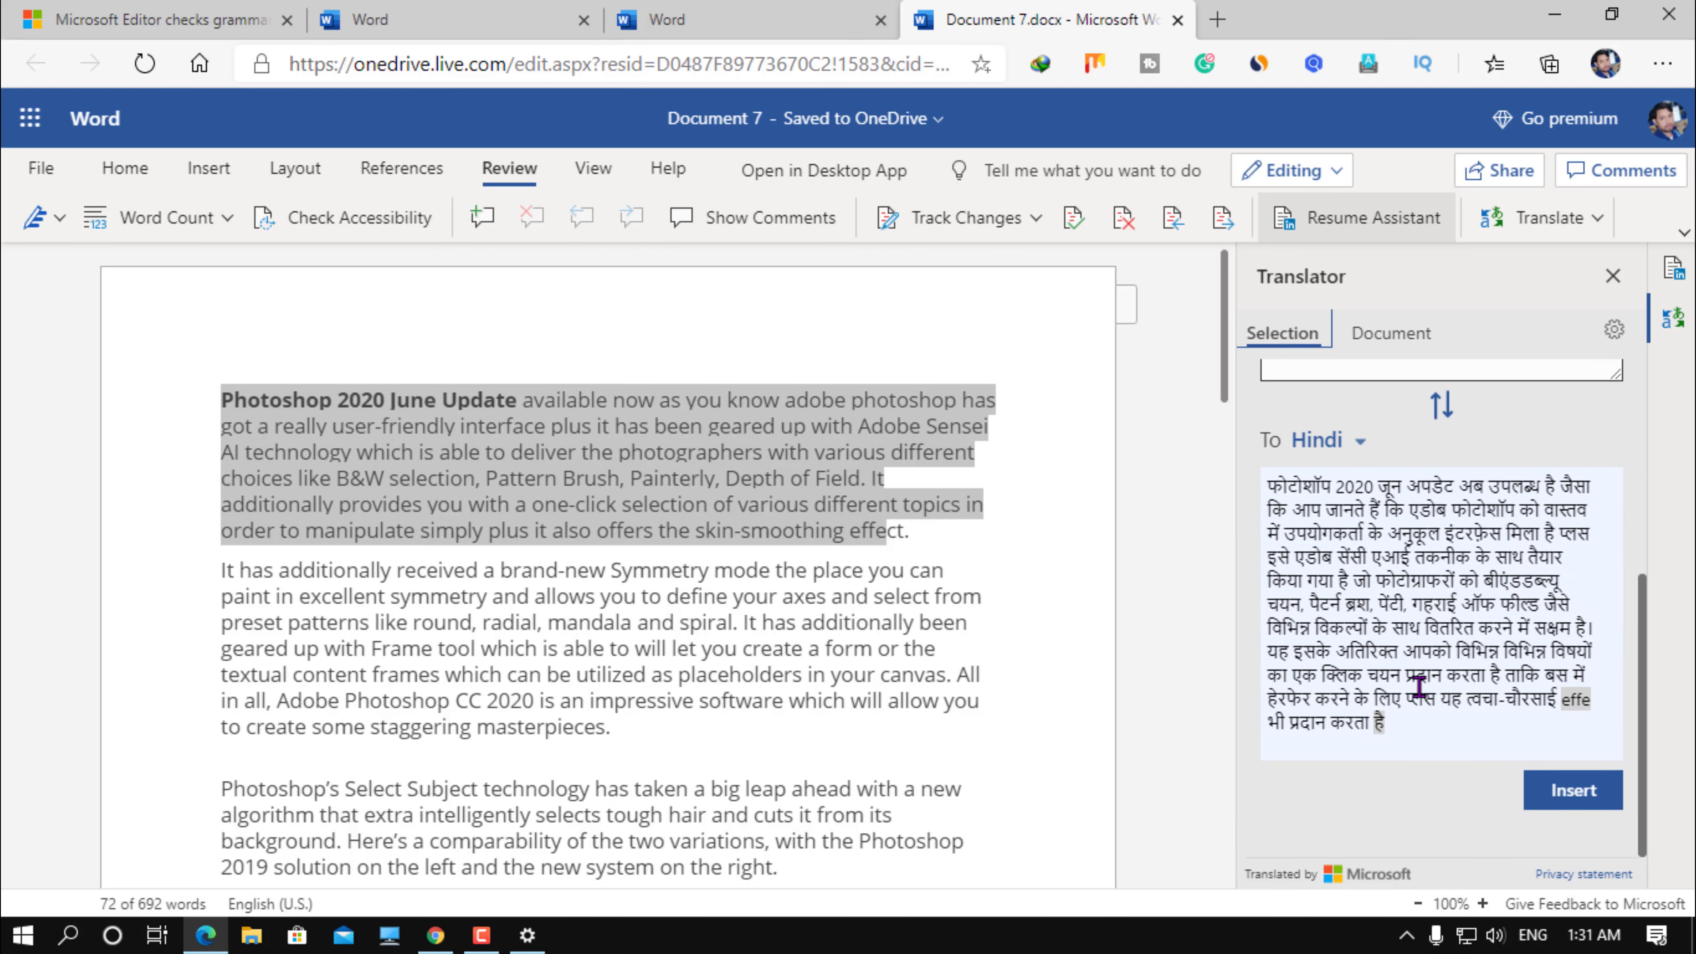
Insert the Hindi translation over the first paragraph and view spelling cards for flagged words like इंटरफ़ेस and तैयार
{"action": "left_click", "coordinate": [1556, 799]}
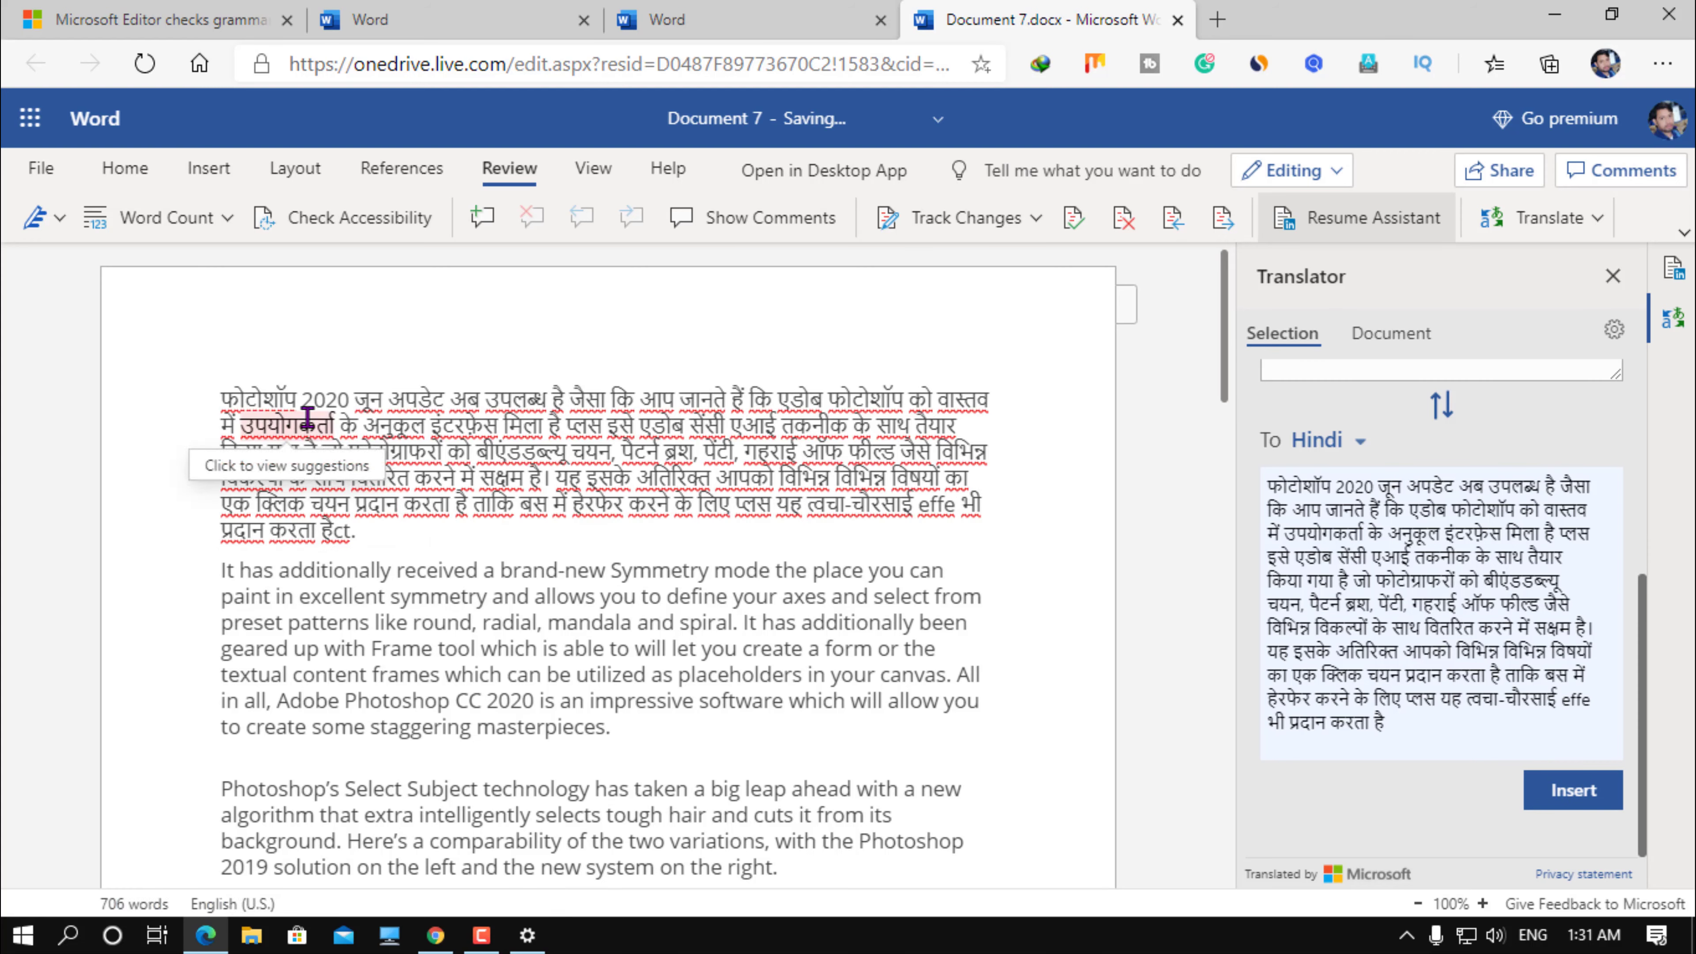
{"action": "left_click", "coordinate": [299, 426]}
{"action": "left_click", "coordinate": [439, 426]}
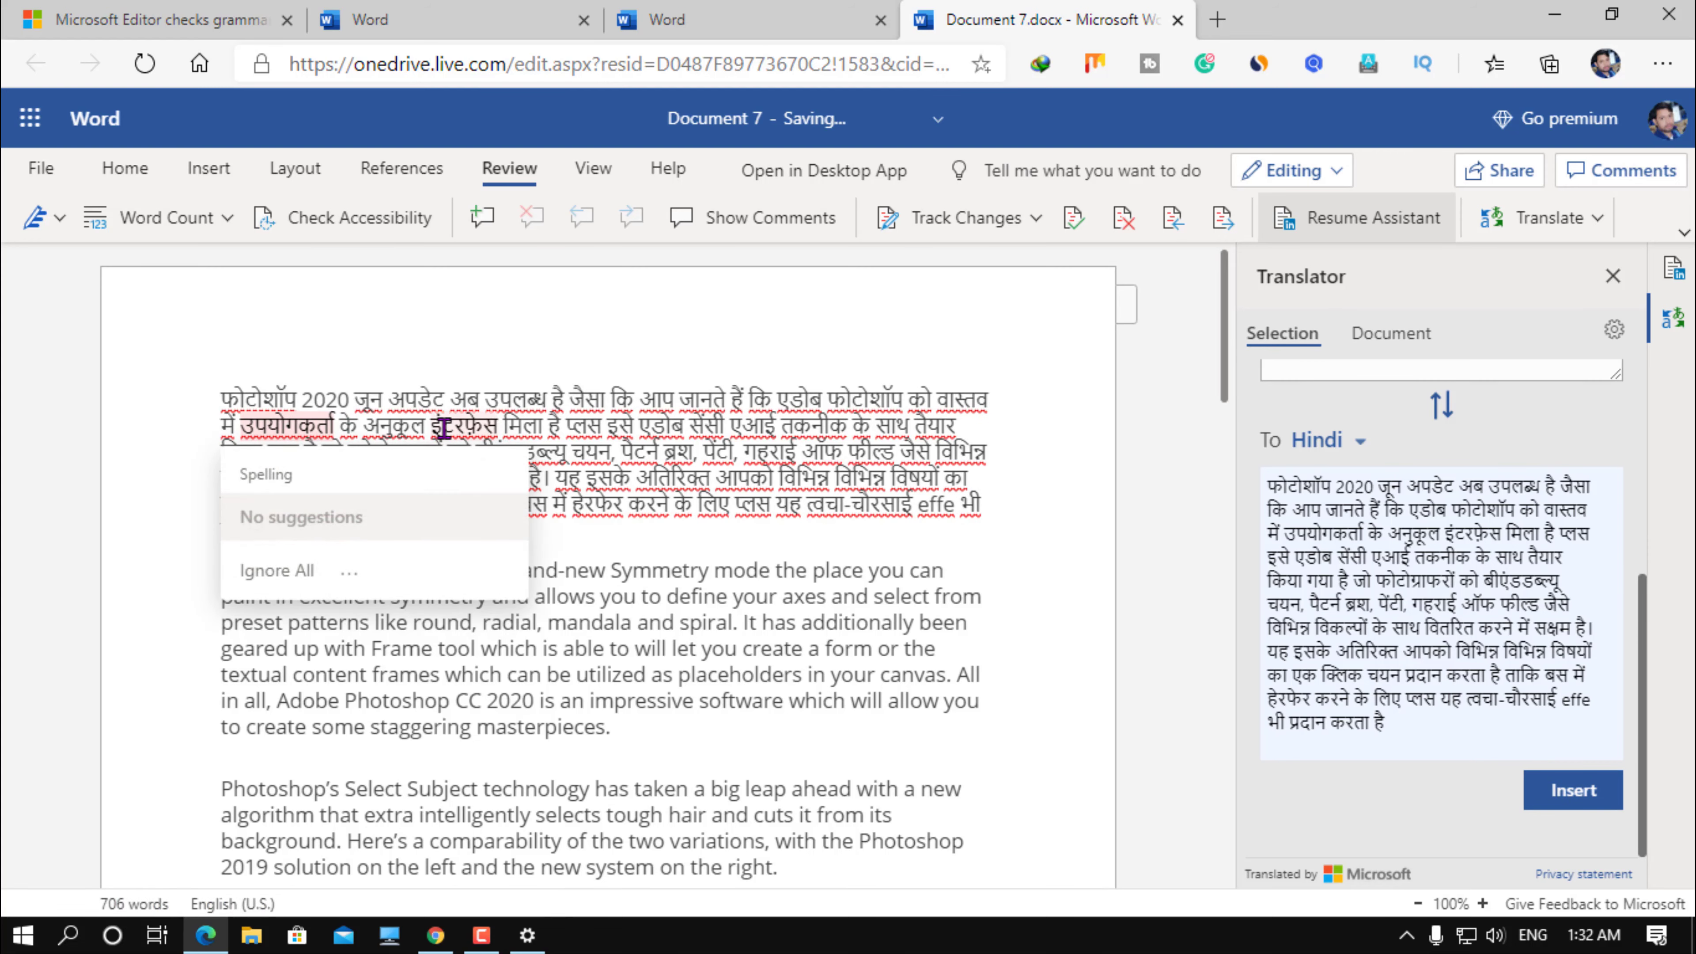
{"action": "left_click", "coordinate": [748, 426]}
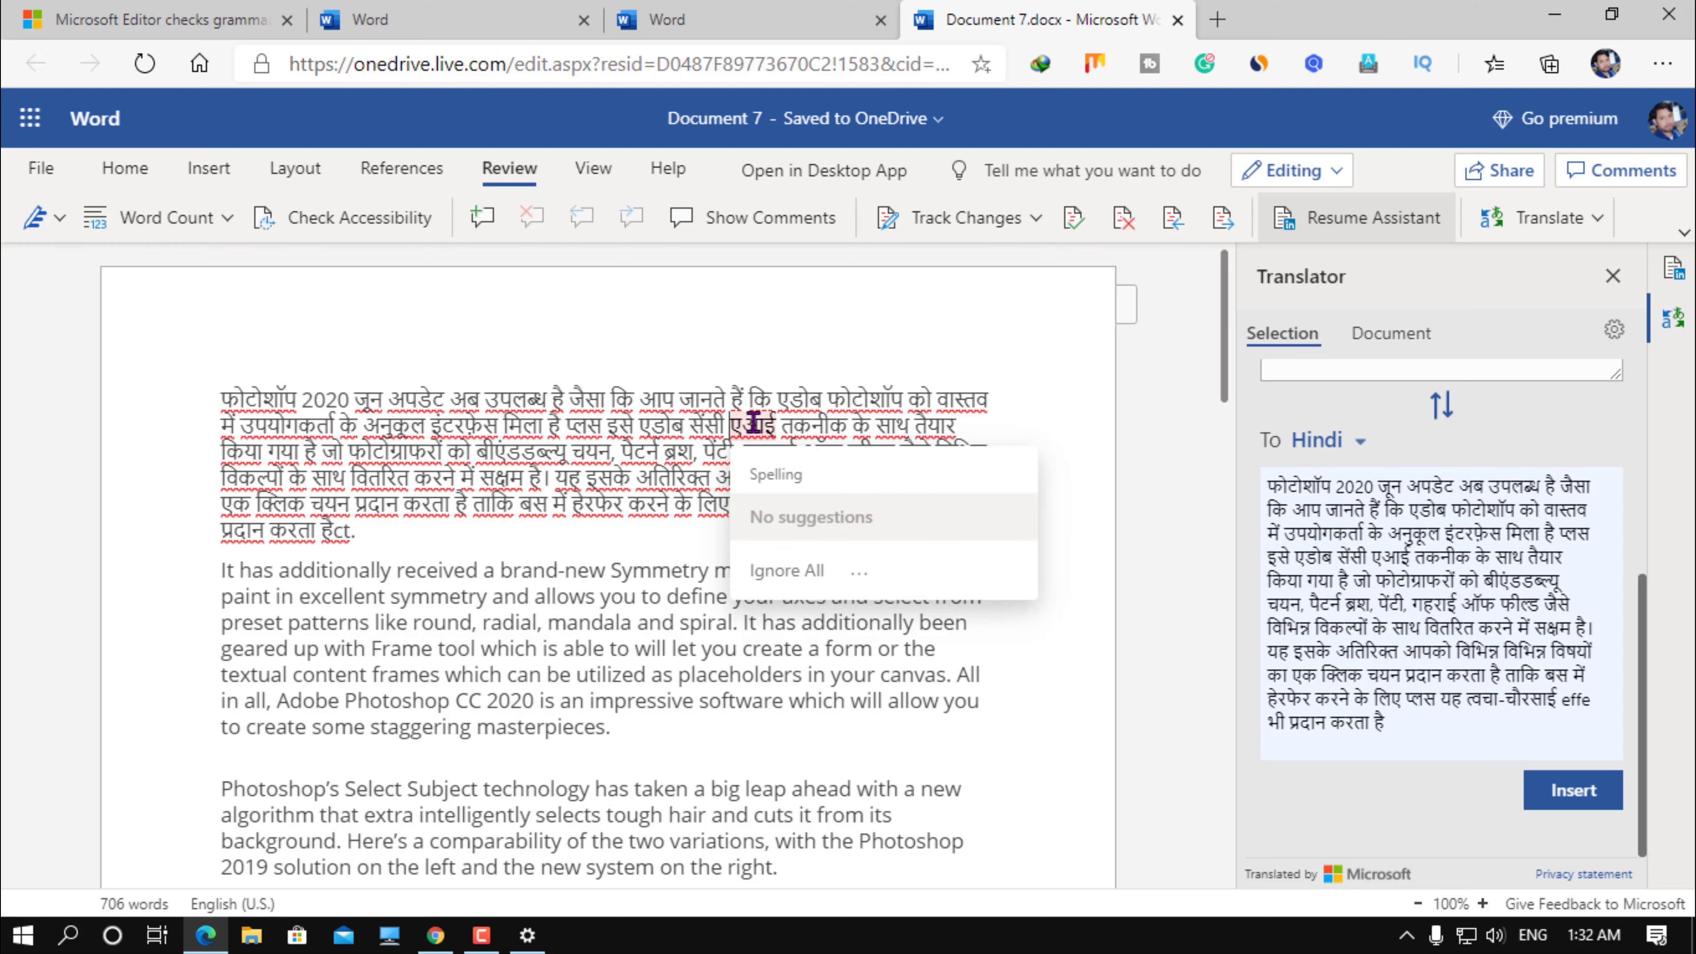
{"action": "left_click", "coordinate": [887, 422]}
{"action": "left_click", "coordinate": [954, 425]}
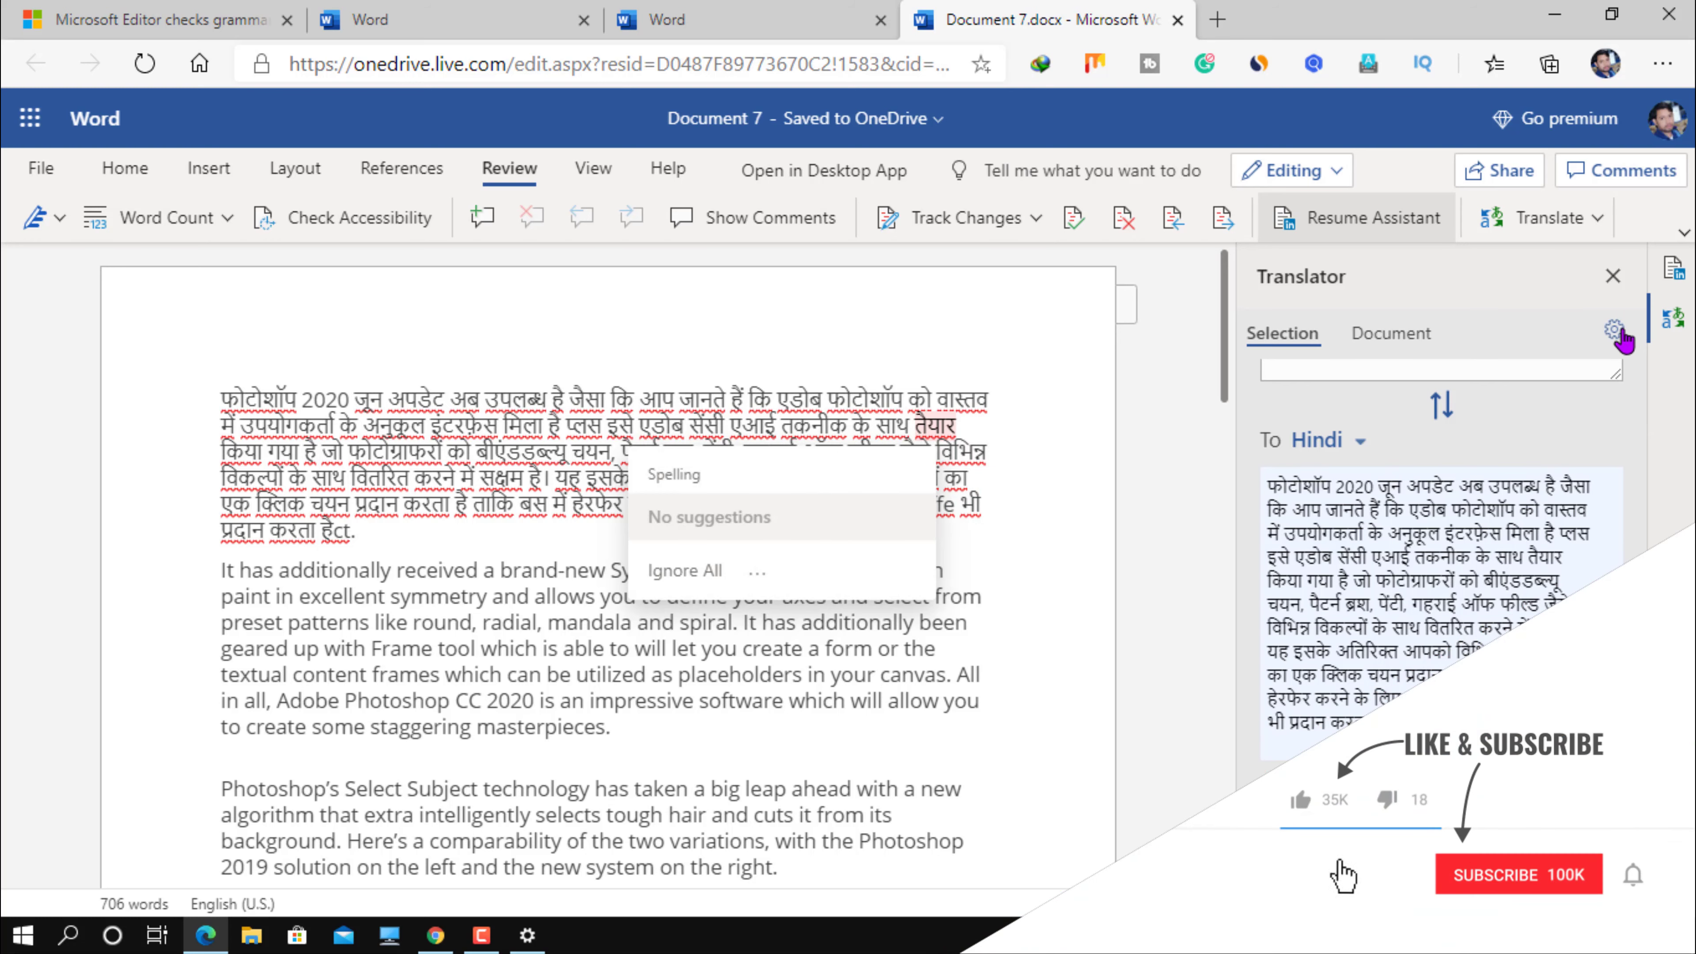
Open the Translator preferences with English and Arabic excluded, then dismiss the spelling card
{"action": "left_click", "coordinate": [1616, 331]}
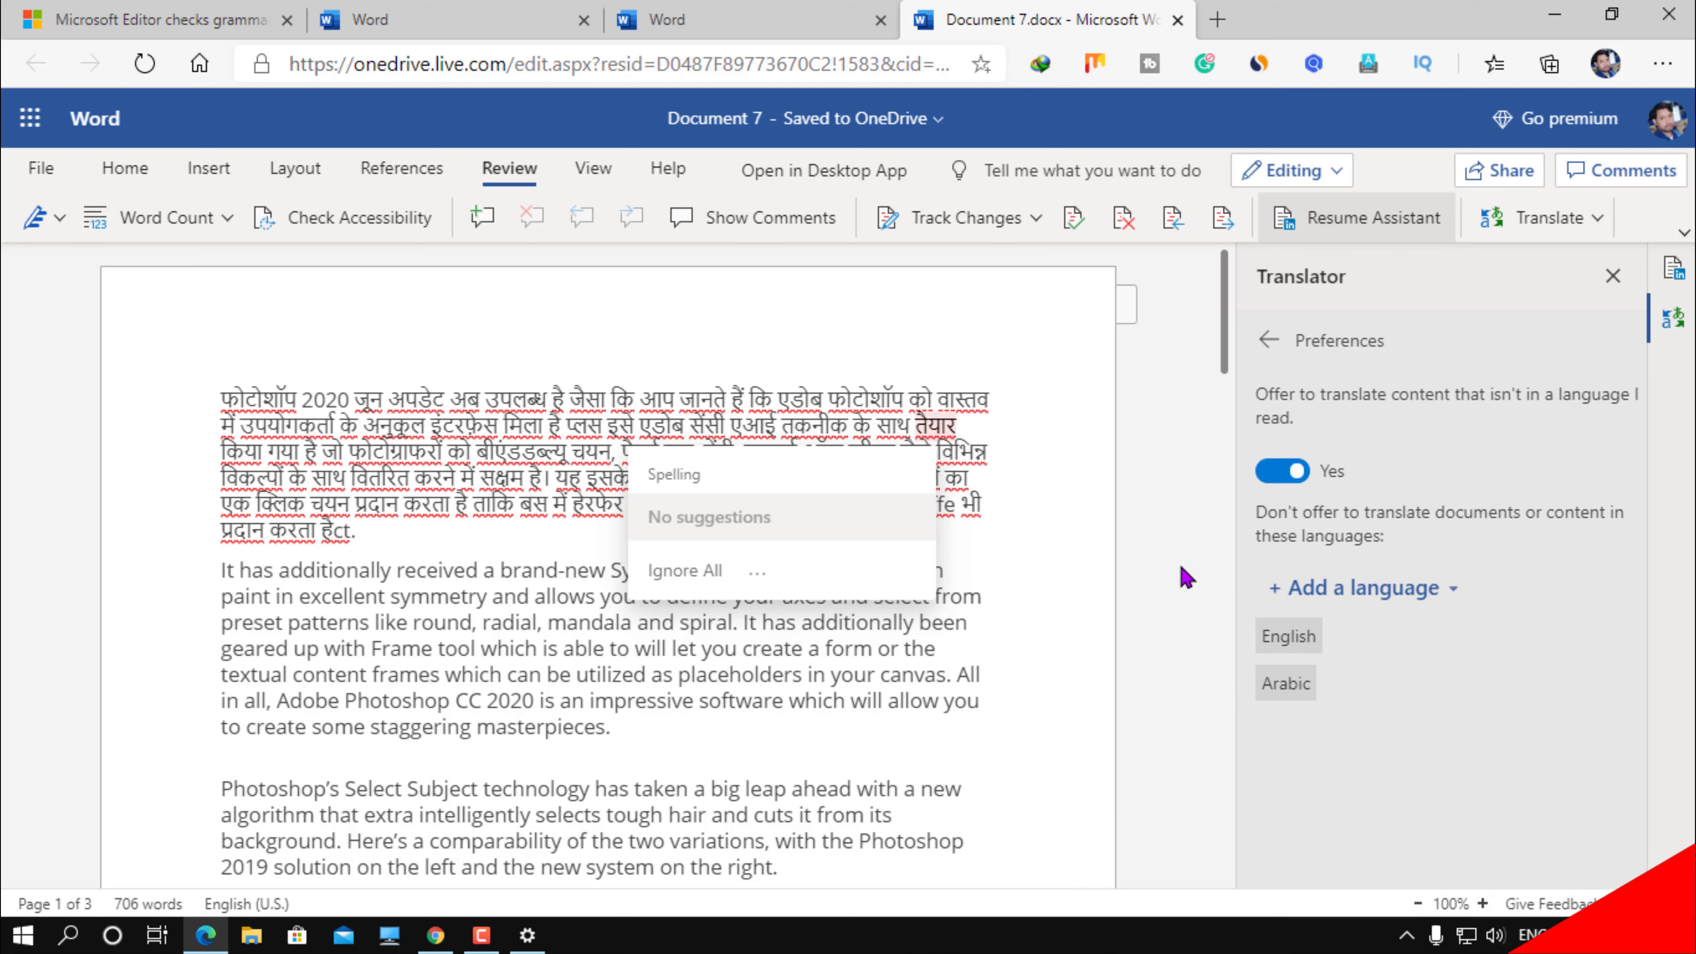
{"action": "left_click", "coordinate": [791, 523]}
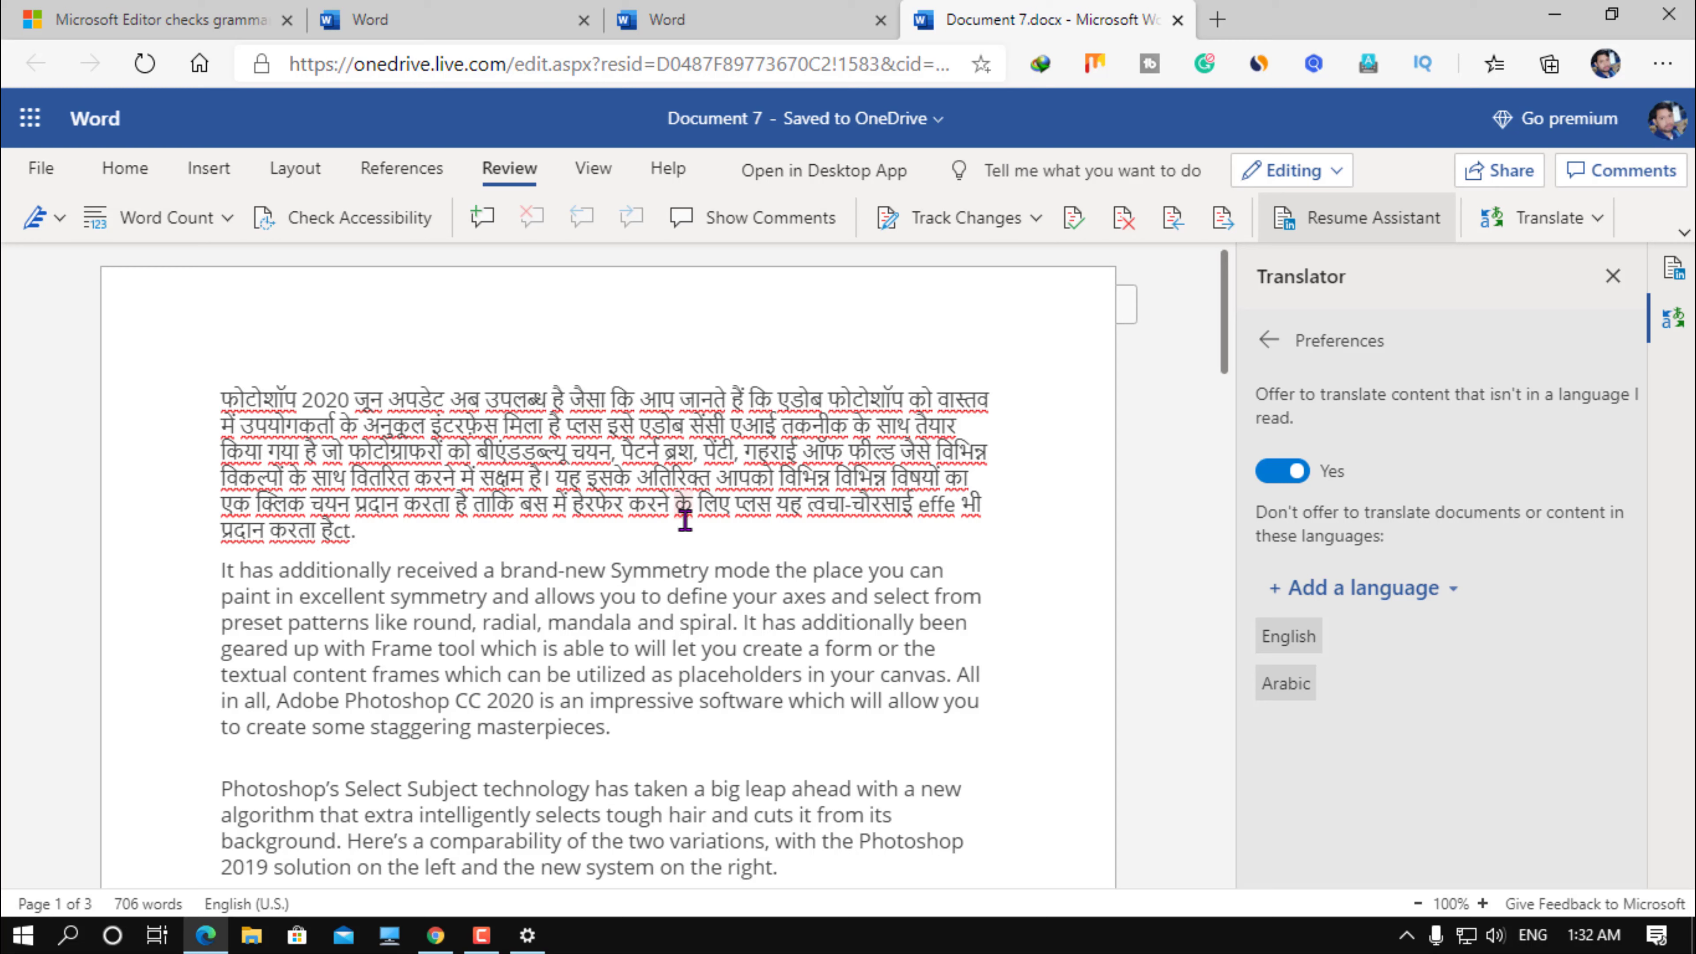